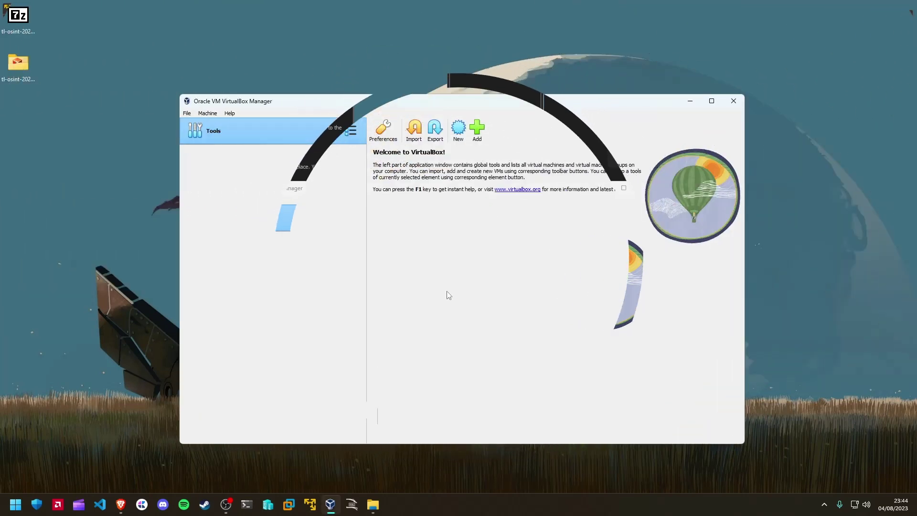
# Step: Switch to the Brave browser and examine the VirtualBox archive listed on the tracelabs/tlosint-vm GitHub releases page
pyautogui.moveTo(512, 106); pyautogui.dragTo(479, 72)
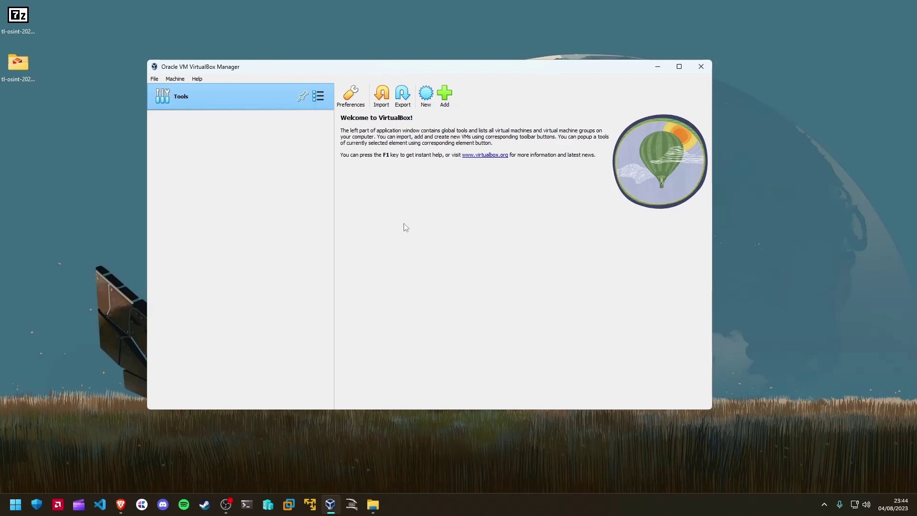
pyautogui.click(120, 508)
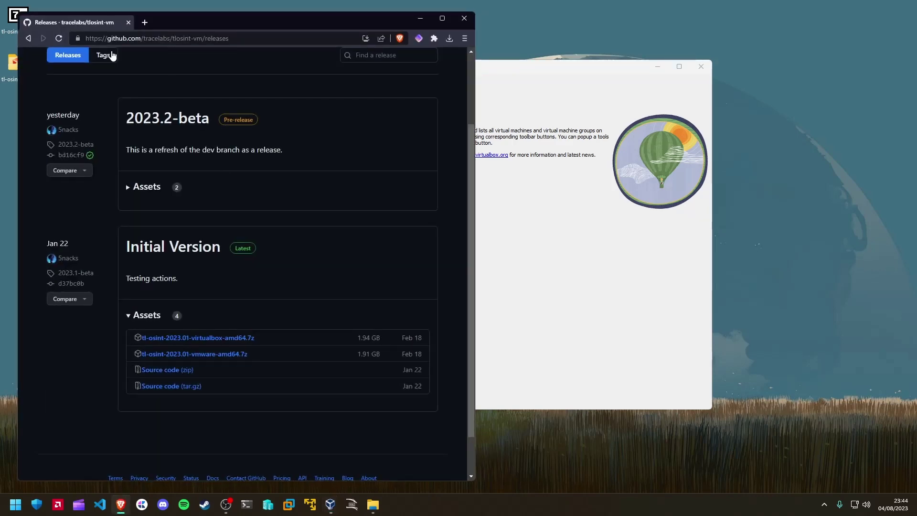
pyautogui.moveTo(86, 38); pyautogui.dragTo(235, 38)
pyautogui.click(235, 38)
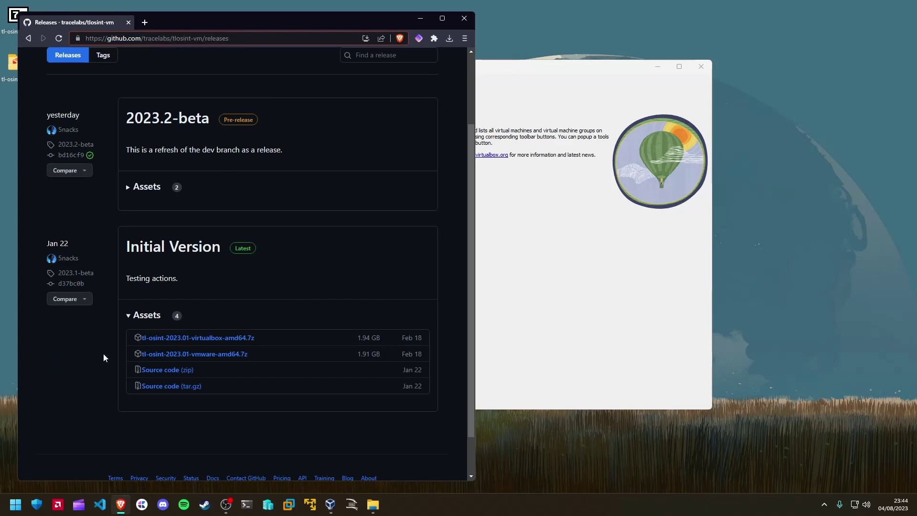
pyautogui.click(96, 384)
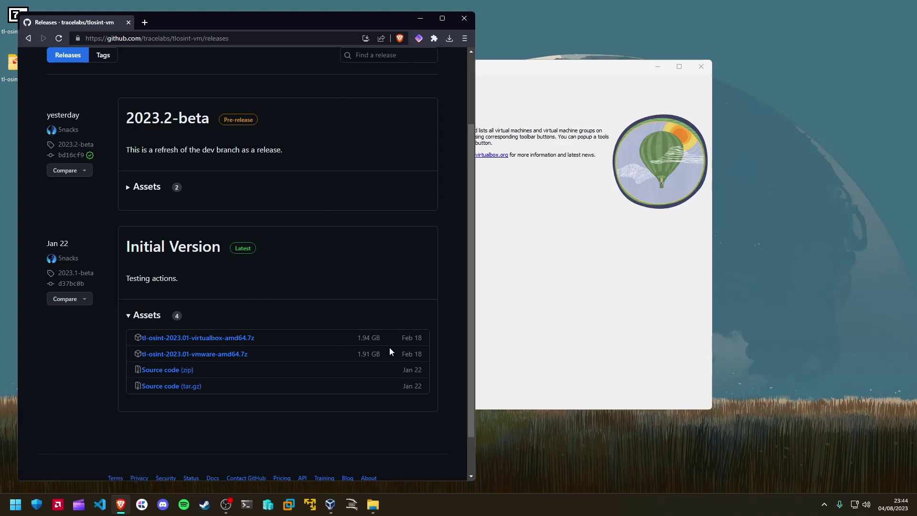
pyautogui.moveTo(381, 339); pyautogui.dragTo(360, 339)
pyautogui.click(373, 338)
pyautogui.click(423, 20)
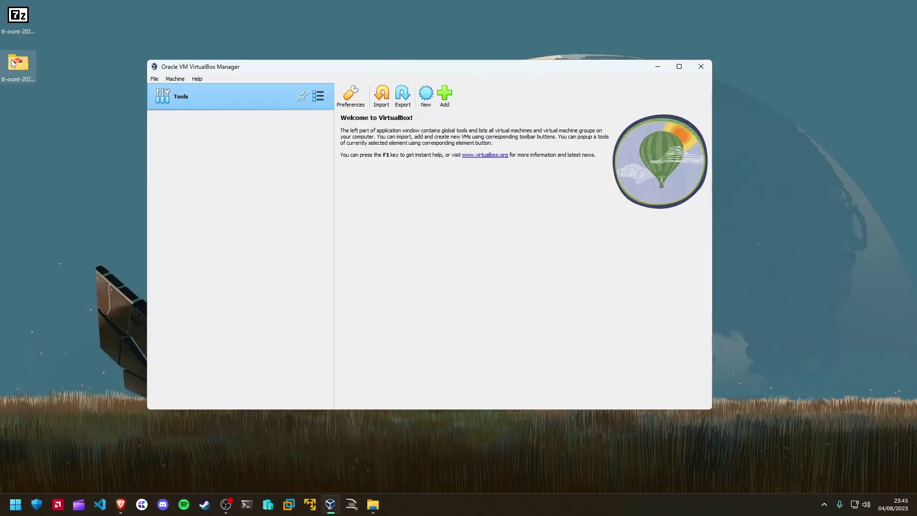
# Step: Examine the 7-Zip extraction options for the tl-osint-2023.01-virtualbox-amd64.7z archive and locate its extracted folder on the desktop
pyautogui.click(18, 28)
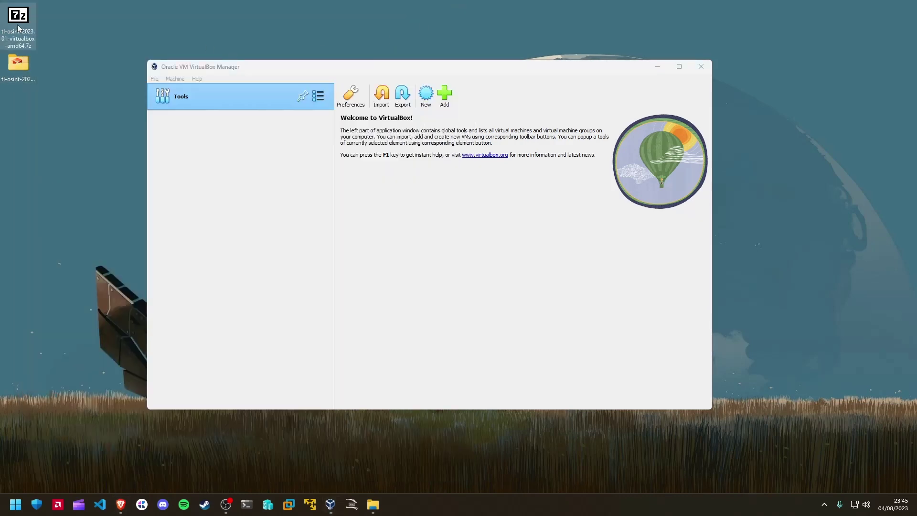
pyautogui.rightClick(19, 27)
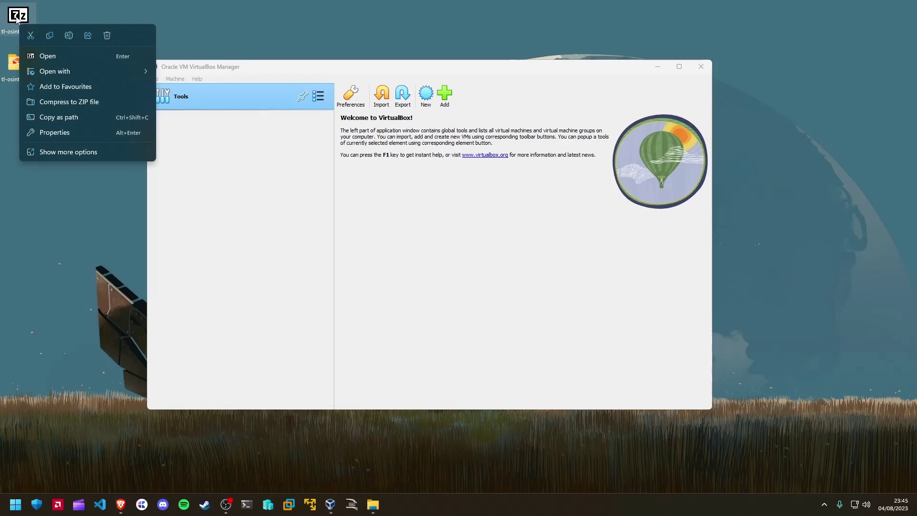
pyautogui.click(52, 149)
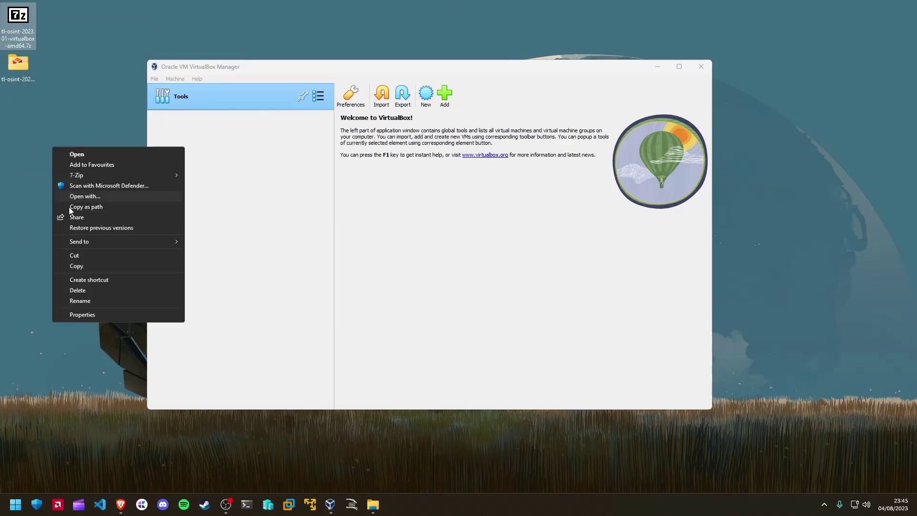
pyautogui.rightClick(19, 27)
pyautogui.click(52, 165)
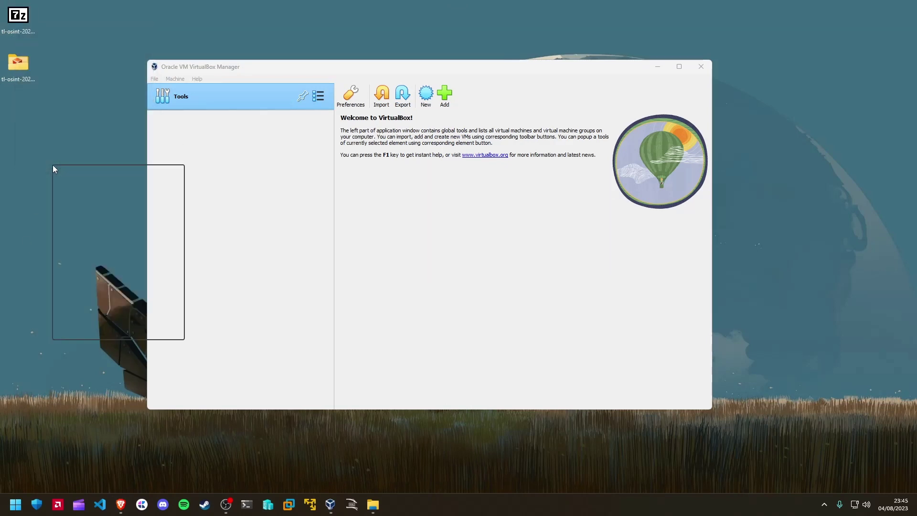
pyautogui.moveTo(87, 191)
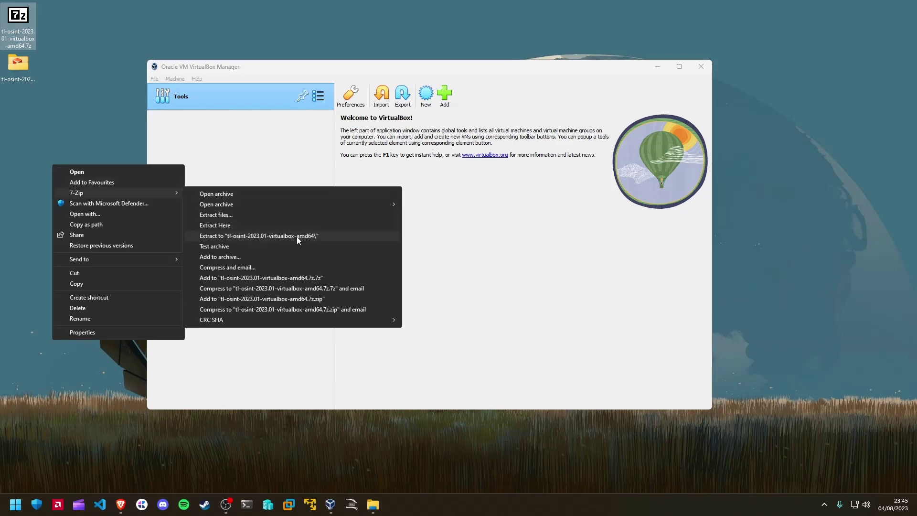
pyautogui.click(27, 70)
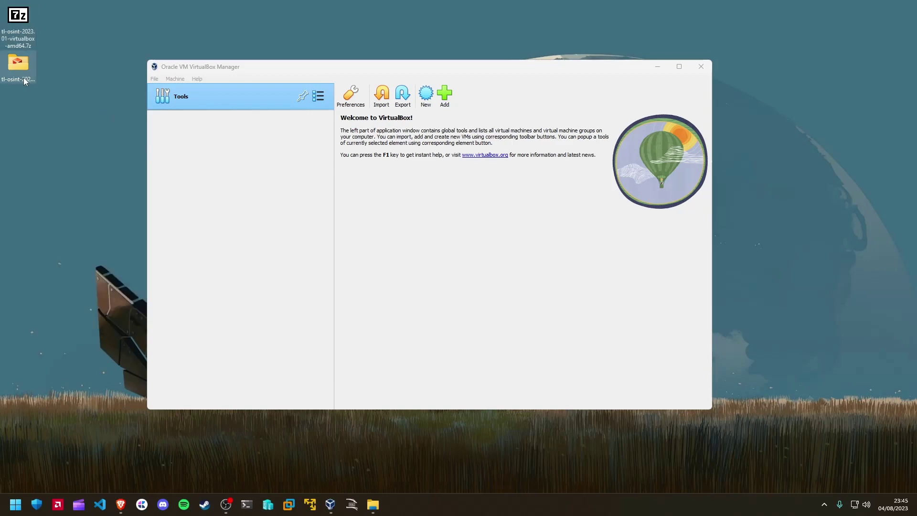
pyautogui.click(49, 88)
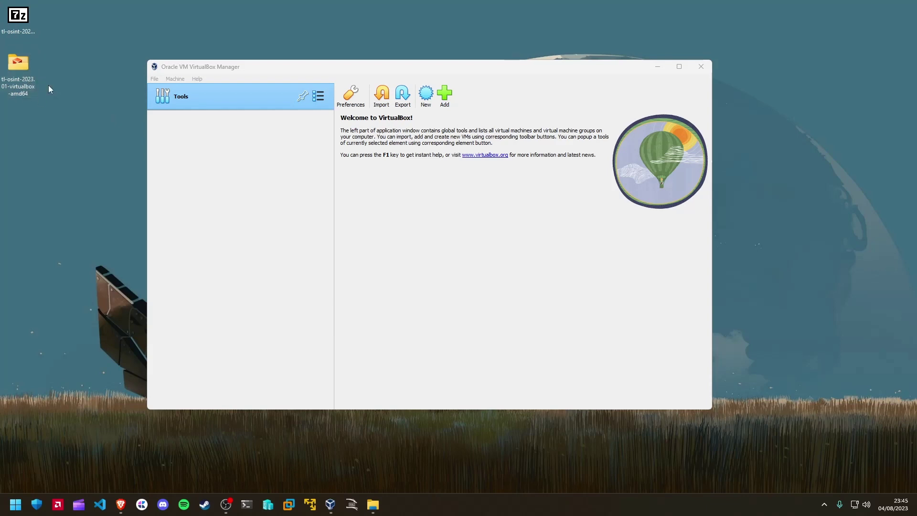
# Step: Add the existing virtual machine tl-osint-2023.01-virtualbox-amd64.vbox from its extracted folder on the Desktop to VirtualBox
pyautogui.moveTo(255, 69); pyautogui.dragTo(284, 56)
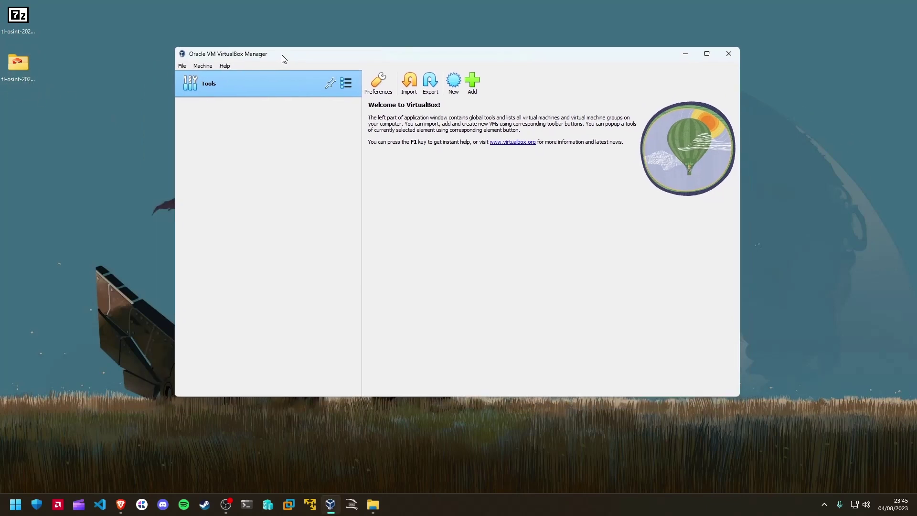
pyautogui.click(472, 85)
pyautogui.moveTo(413, 75); pyautogui.dragTo(483, 120)
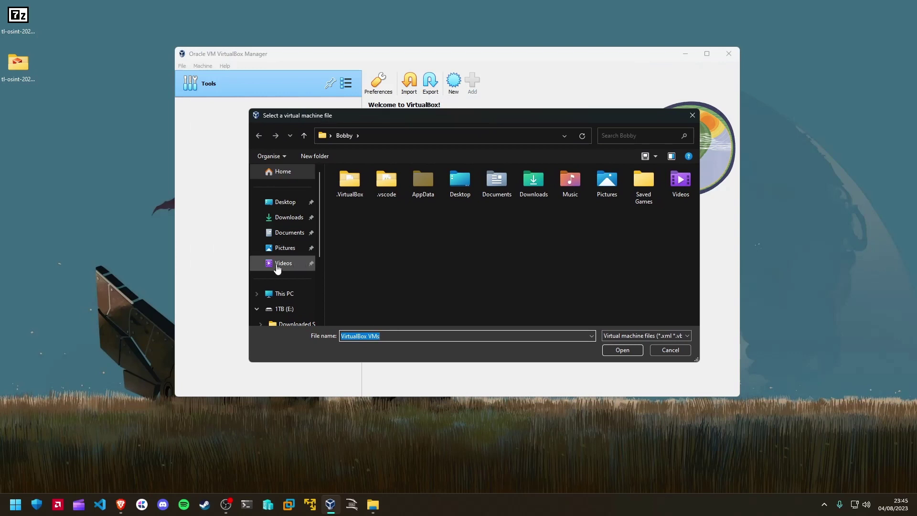
pyautogui.click(287, 202)
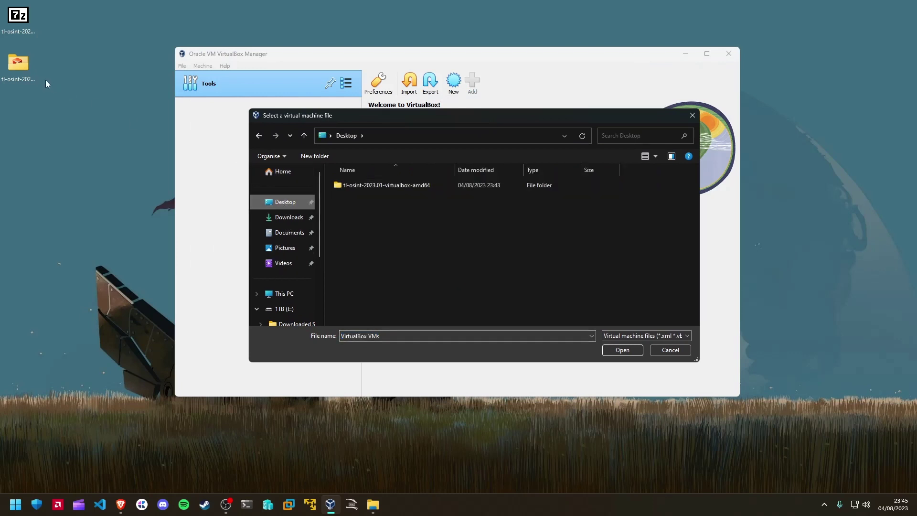
pyautogui.doubleClick(360, 185)
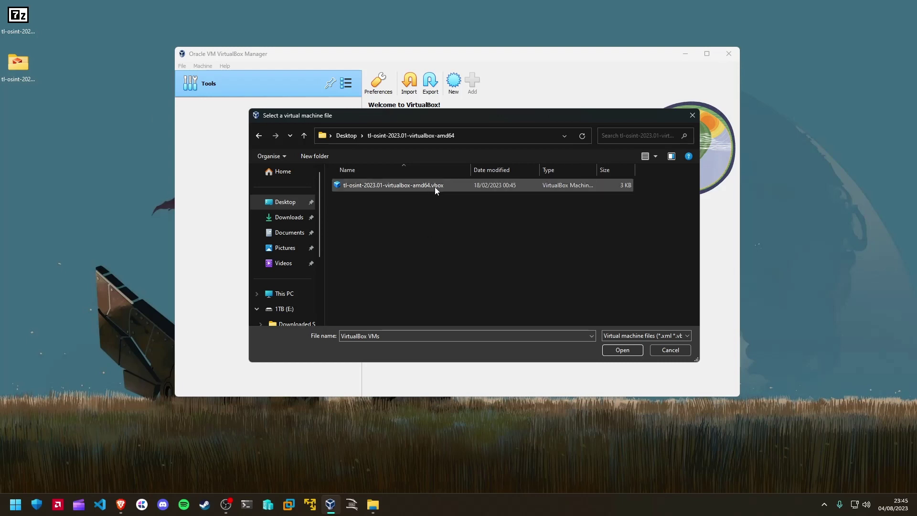
pyautogui.doubleClick(407, 186)
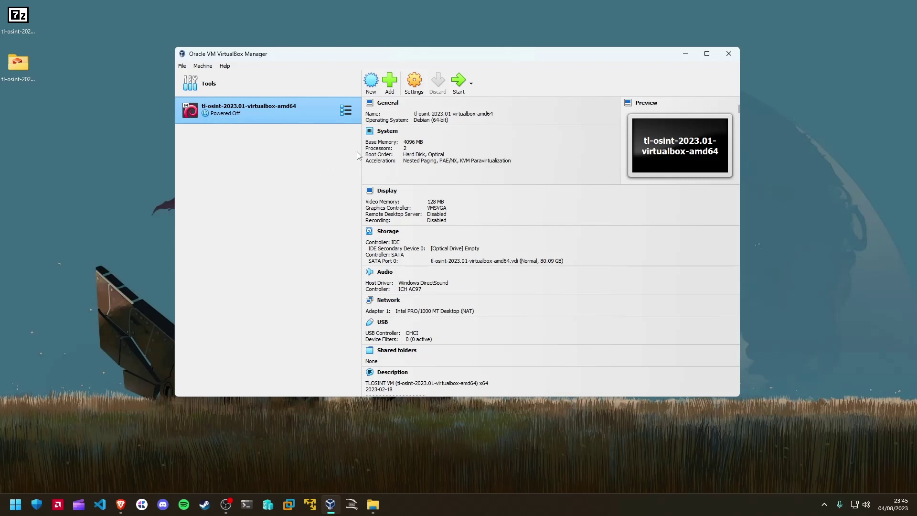
# Step: Set the base memory of the tl-osint virtual machine to 16384 MB in its system settings
pyautogui.click(421, 89)
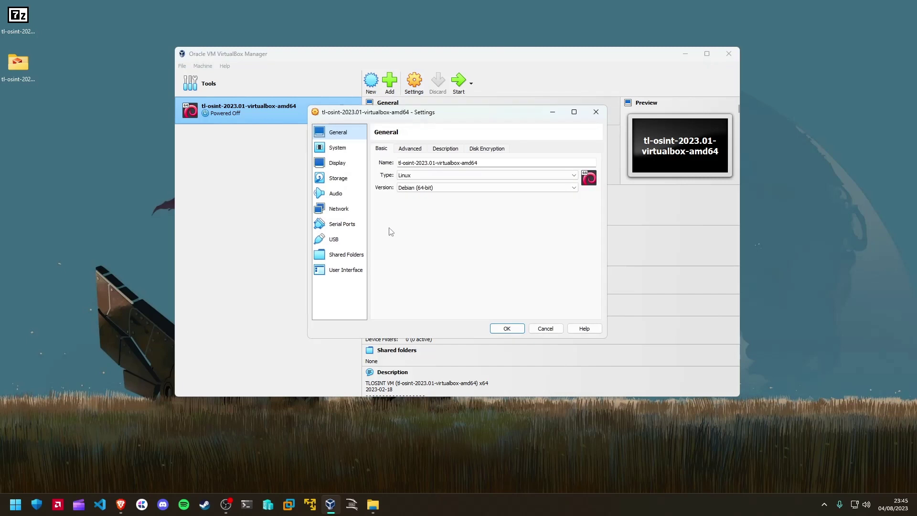
pyautogui.click(339, 148)
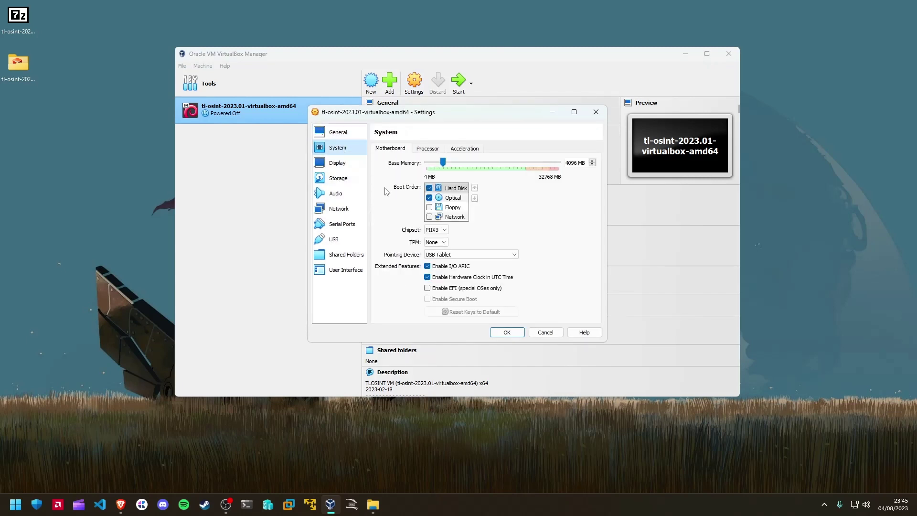
pyautogui.moveTo(414, 116); pyautogui.dragTo(599, 159)
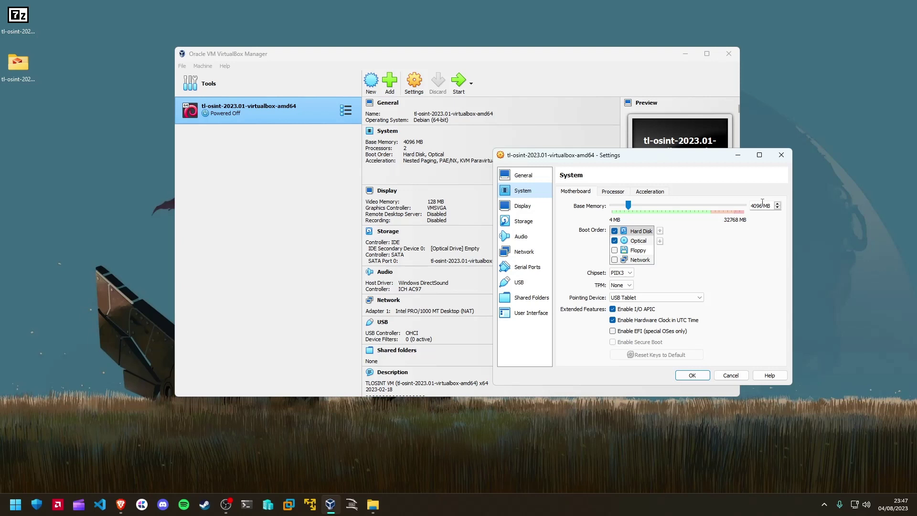
pyautogui.moveTo(763, 203); pyautogui.dragTo(747, 206)
pyautogui.write('16384')
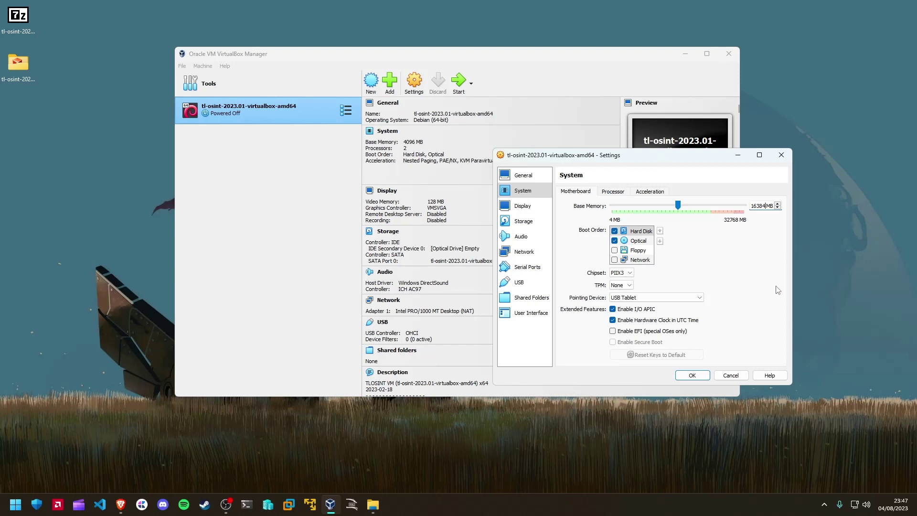
# Step: Raise the virtual machine's processor count above 3 and save the settings
pyautogui.click(611, 194)
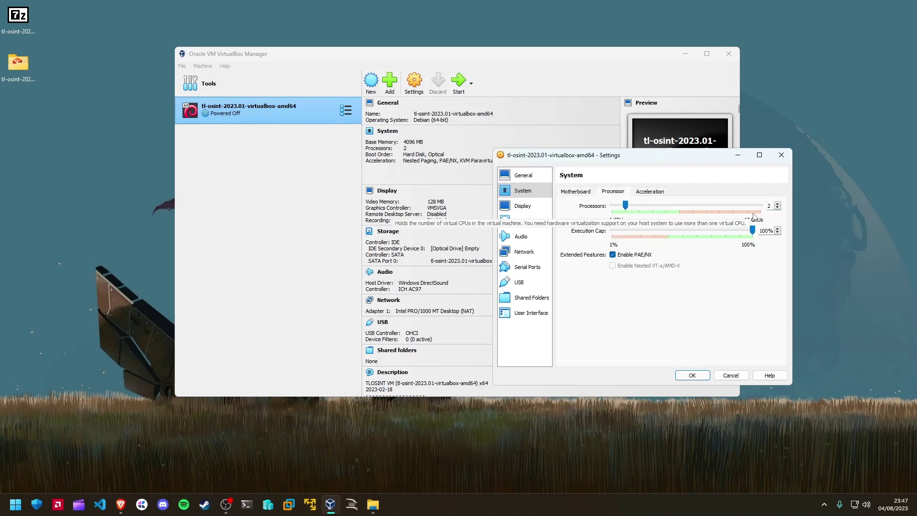
pyautogui.moveTo(626, 206); pyautogui.dragTo(640, 206)
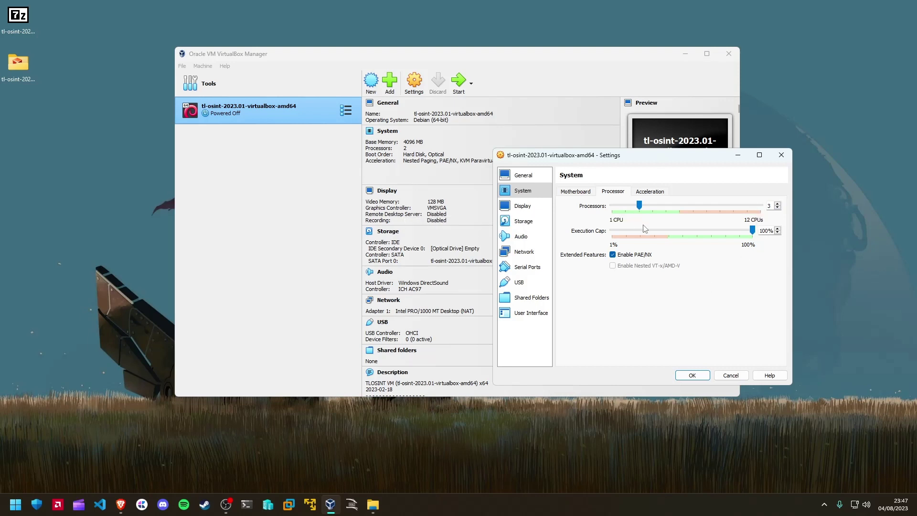
pyautogui.moveTo(640, 205); pyautogui.dragTo(653, 205)
pyautogui.click(693, 375)
# Step: Start the tl-osint virtual machine, boot the Kali GNU/Linux entry and reposition the machine's window
pyautogui.click(459, 85)
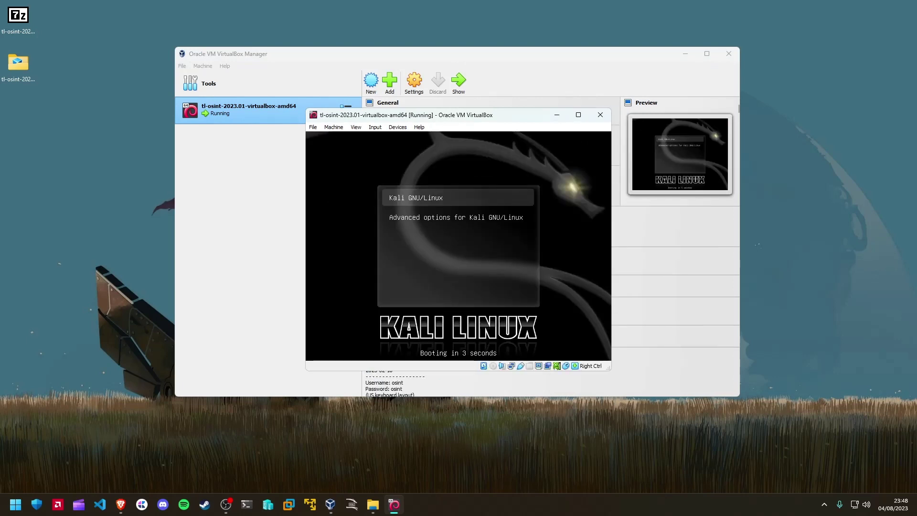
pyautogui.press('Return')
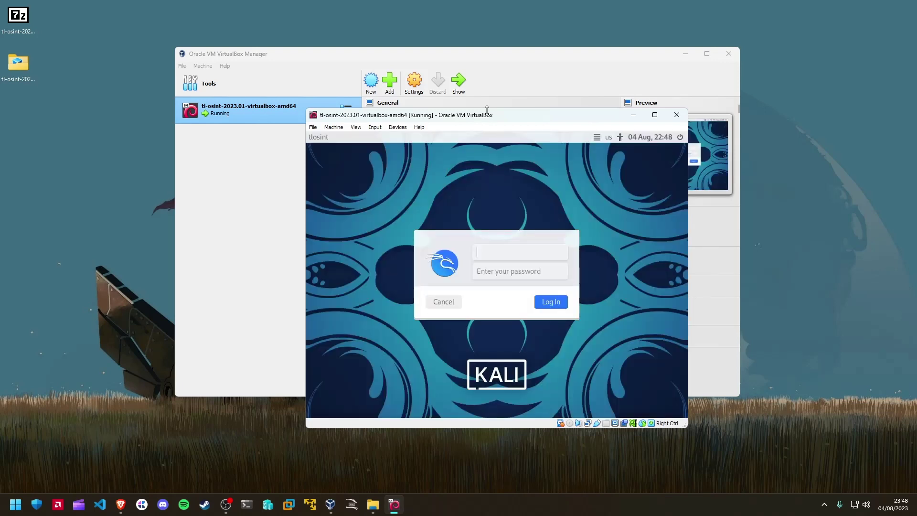
pyautogui.moveTo(490, 116); pyautogui.dragTo(467, 68)
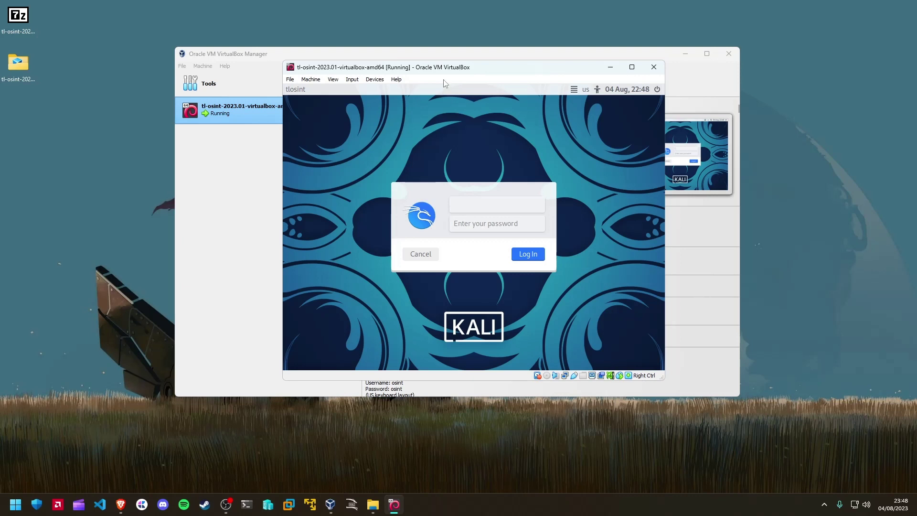
pyautogui.moveTo(449, 67); pyautogui.dragTo(484, 56)
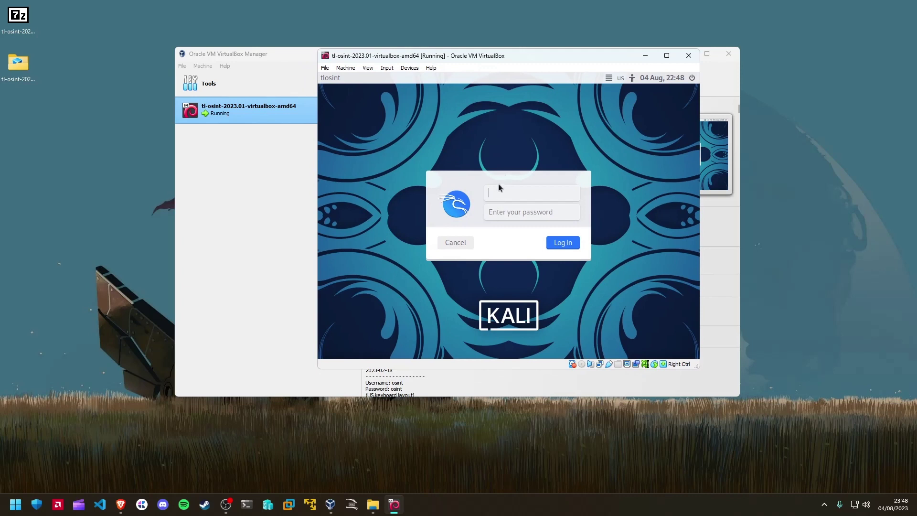
# Step: Log in to Kali with the machine's default username and account password, and maximize the virtual machine window
pyautogui.write('t')
pyautogui.press('Tab')
pyautogui.write('osint')
pyautogui.press('Return')
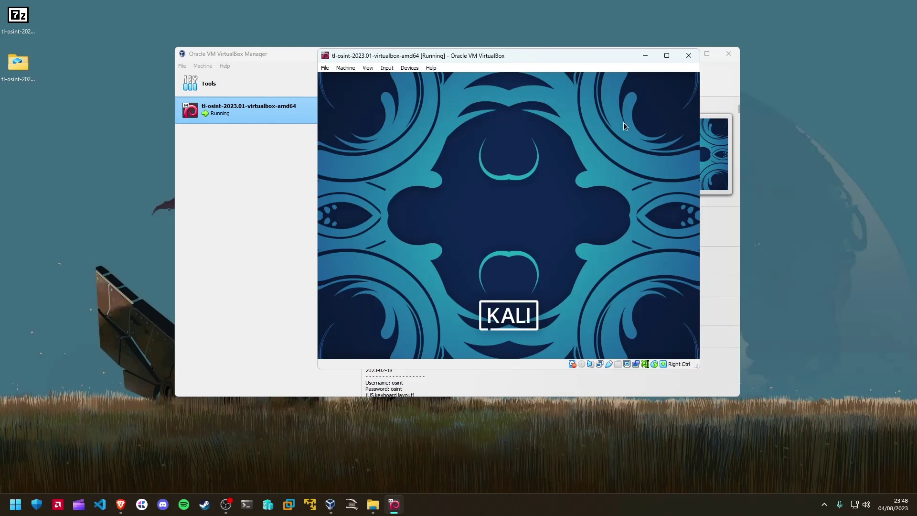
pyautogui.click(668, 56)
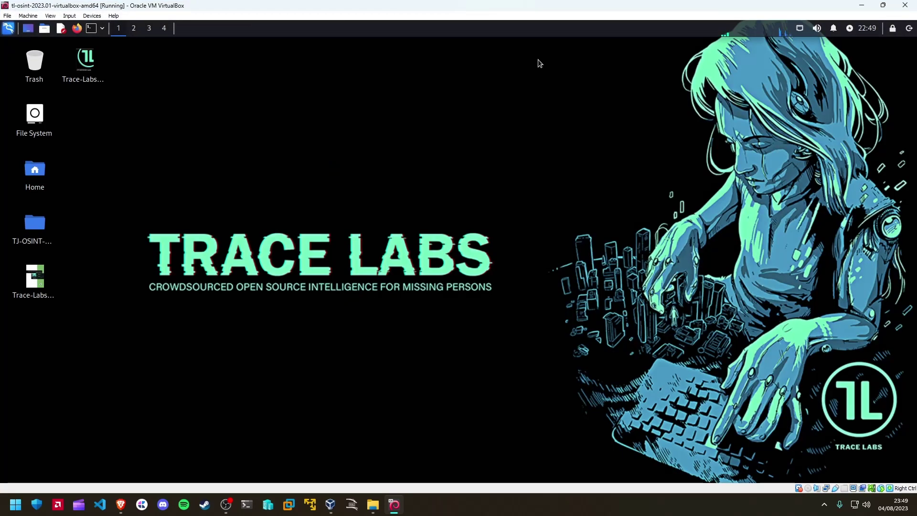
# Step: Examine the Open Source Intelligence category of the Kali applications to see its tool groups
pyautogui.click(9, 29)
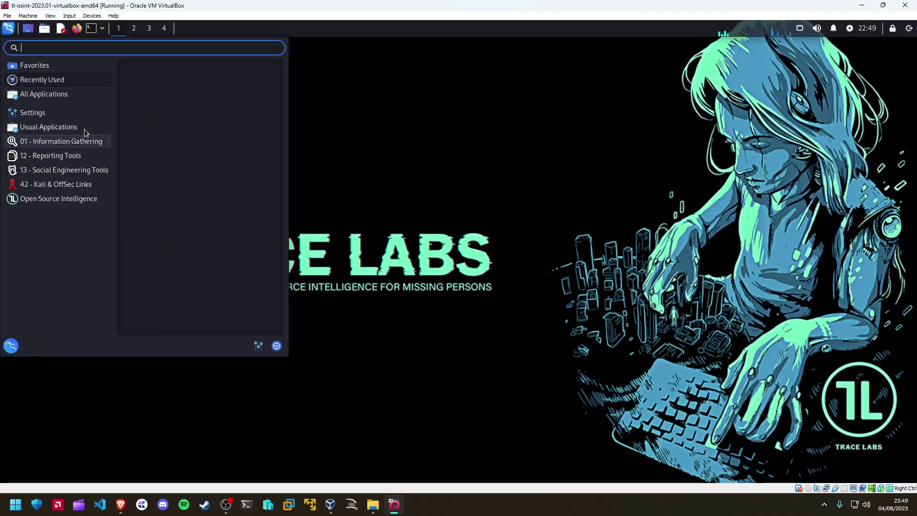
pyautogui.click(58, 198)
pyautogui.click(168, 70)
pyautogui.click(169, 69)
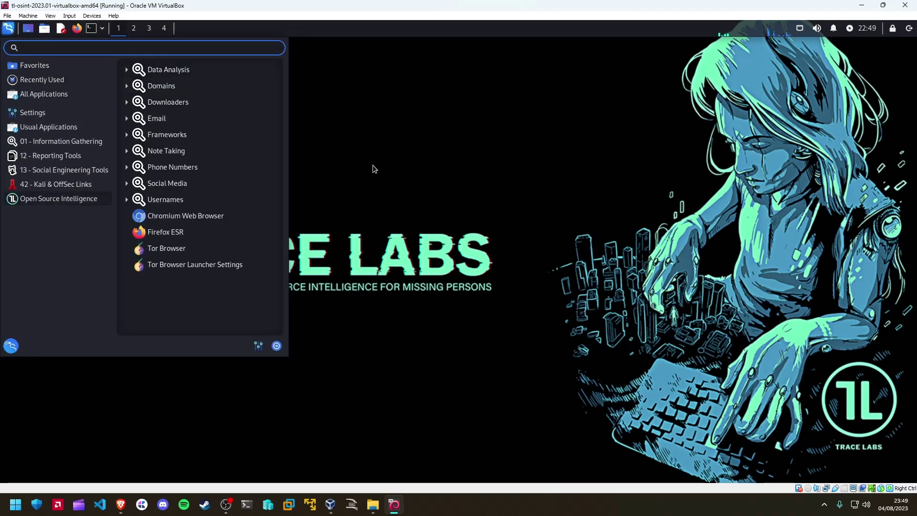
pyautogui.click(9, 30)
# Step: Run sudo apt update in a terminal, entering the sudo password, and enlarge the terminal window
pyautogui.click(91, 29)
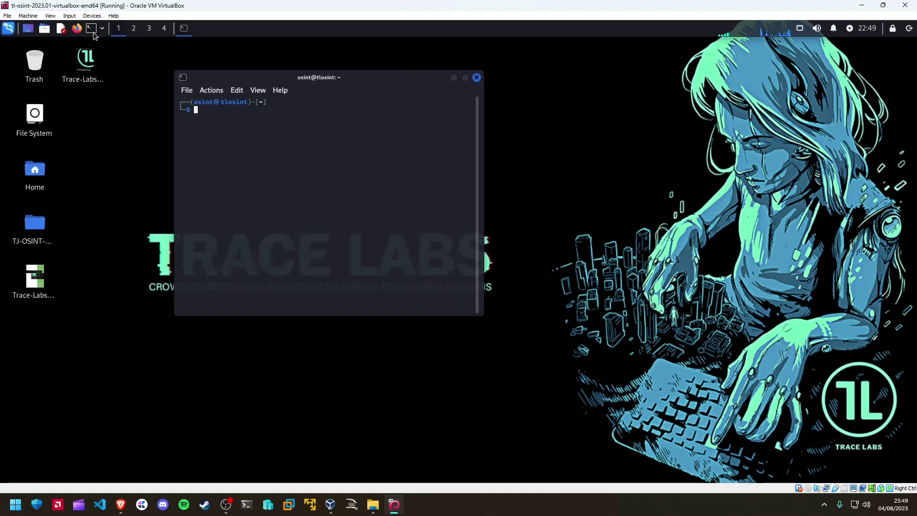
pyautogui.write('sudo apt update')
pyautogui.press('Return')
pyautogui.write('osint')
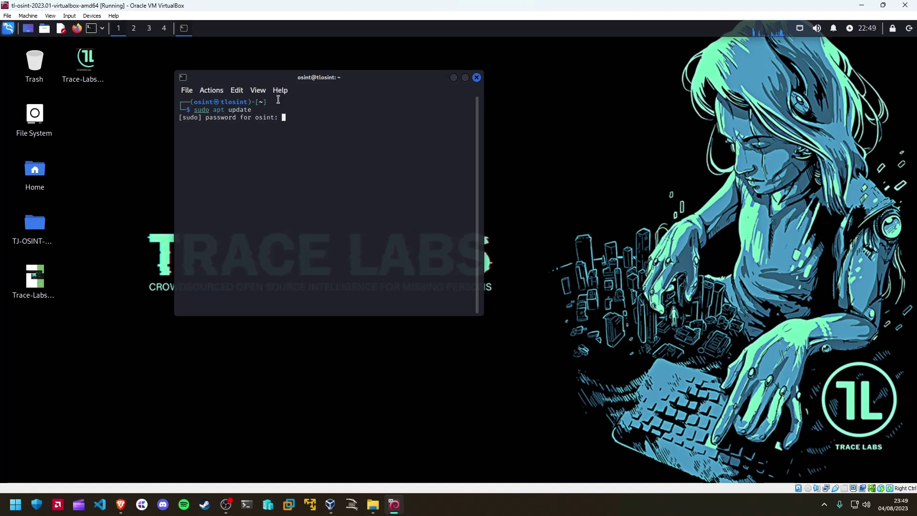
pyautogui.press('Return')
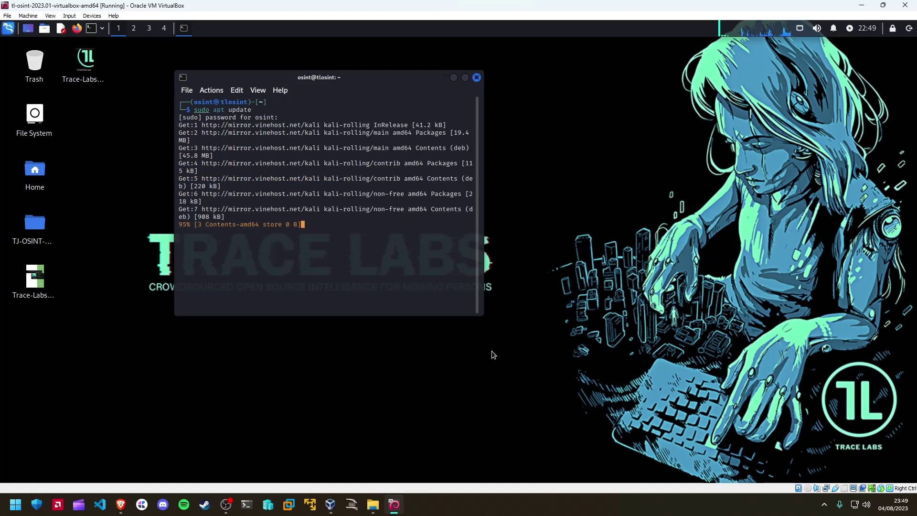
pyautogui.moveTo(483, 316); pyautogui.dragTo(724, 388)
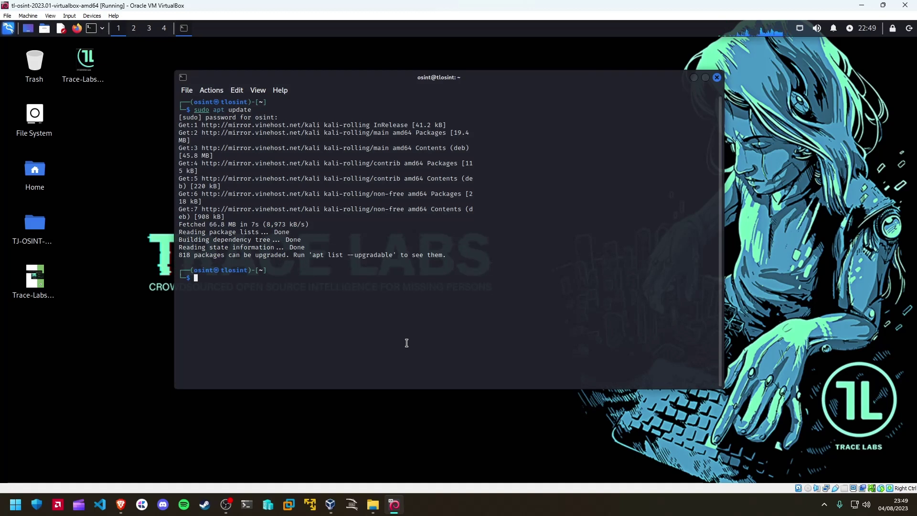
# Step: Run neofetch in the terminal and accept installing the missing package together with its dependencies
pyautogui.write('neofetch')
pyautogui.press('Return')
pyautogui.write('y')
pyautogui.press('Return')
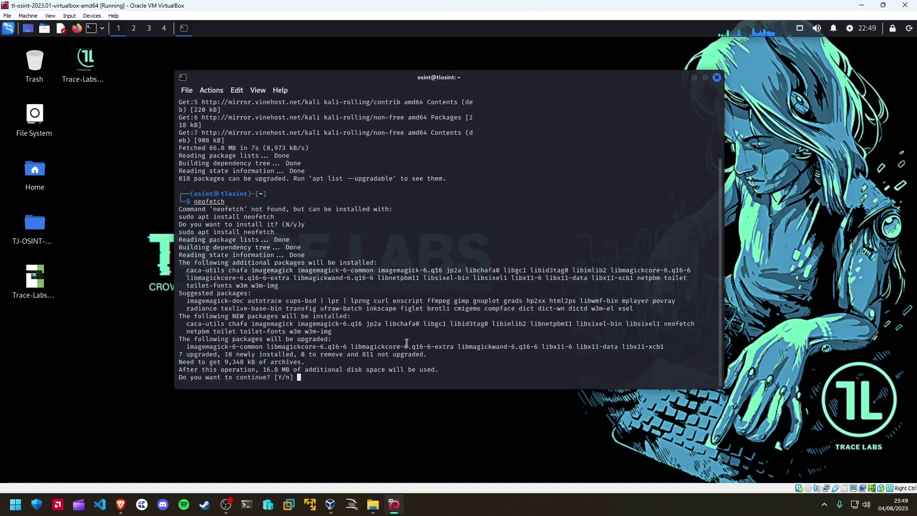
pyautogui.write('y')
pyautogui.press('Return')
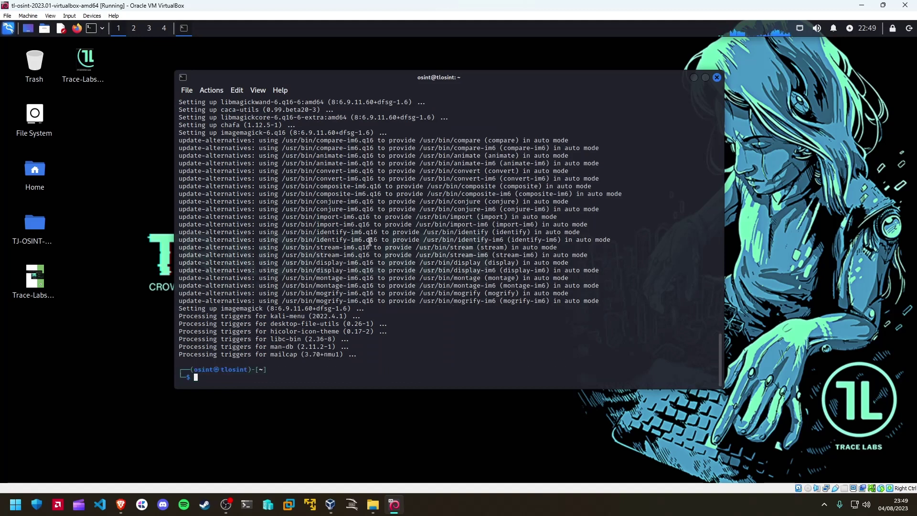
# Step: Run neofetch to show the system information and highlight the installed package count
pyautogui.write('neofetch')
pyautogui.press('Return')
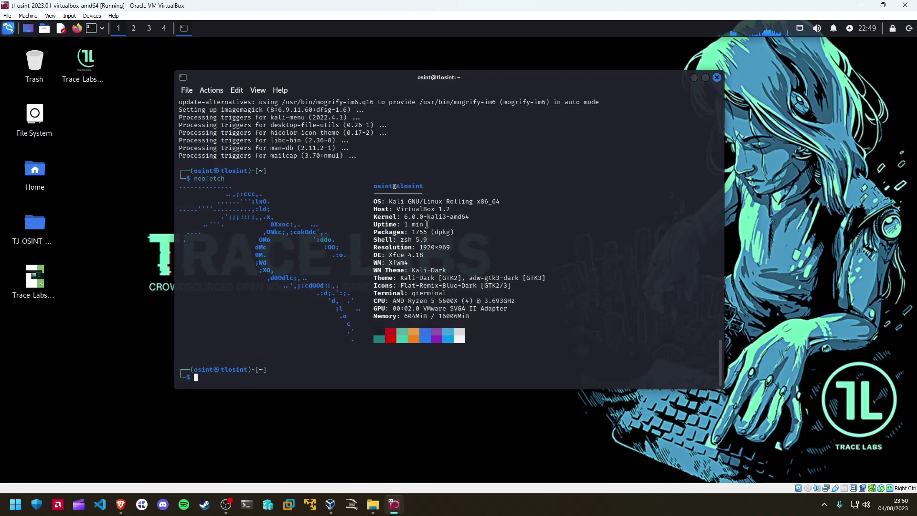
pyautogui.moveTo(427, 233); pyautogui.dragTo(414, 231)
pyautogui.click(434, 232)
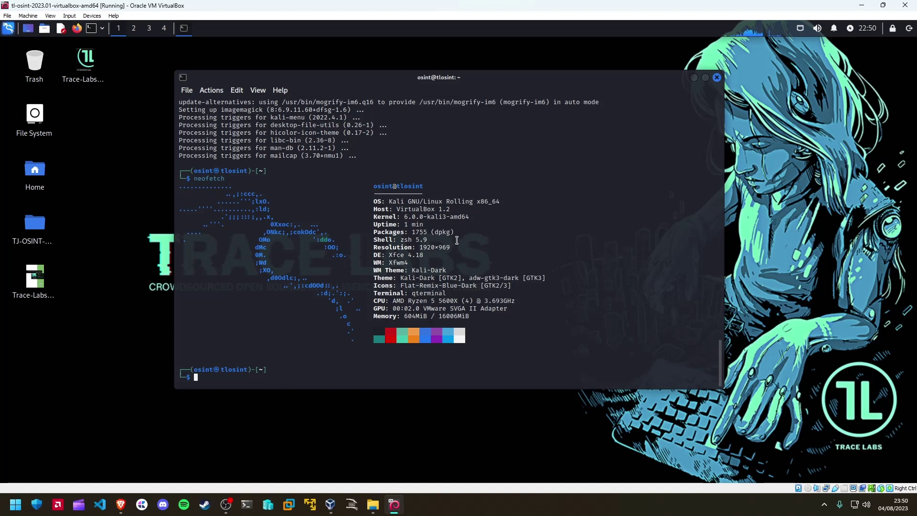
pyautogui.moveTo(458, 234); pyautogui.dragTo(413, 232)
pyautogui.click(414, 233)
pyautogui.write('sudo apt dist-upgrade -y')
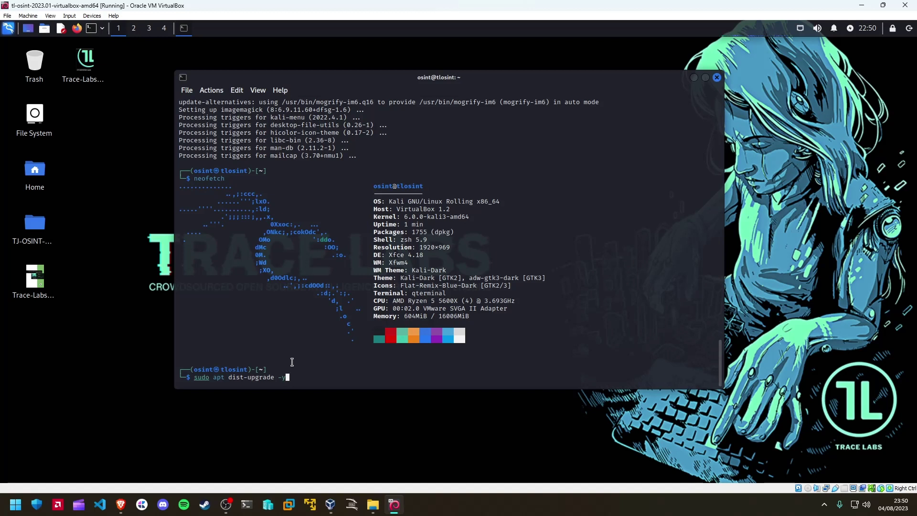
pyautogui.moveTo(293, 377); pyautogui.dragTo(194, 378)
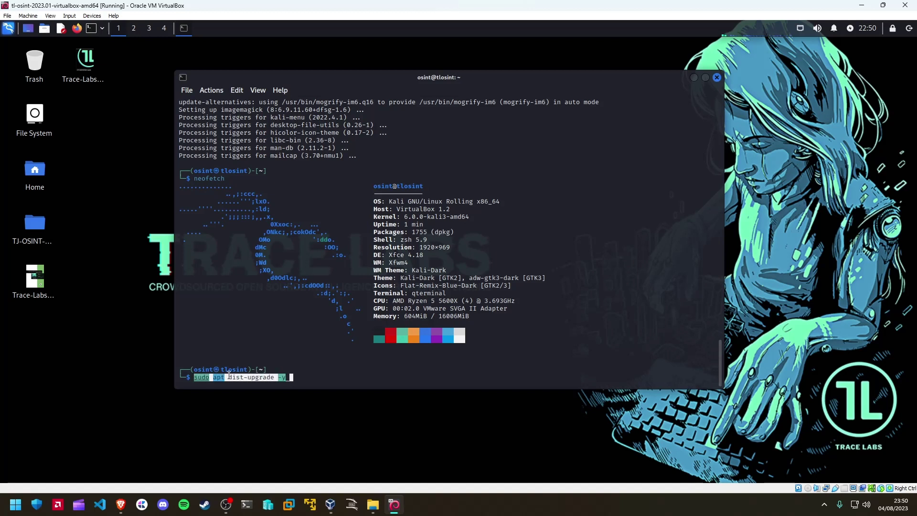
pyautogui.click(302, 366)
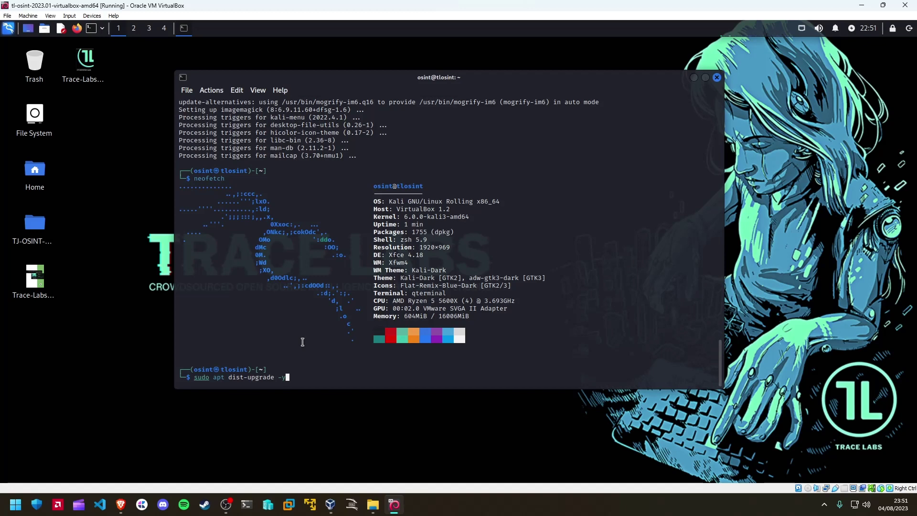
pyautogui.hotkey('ctrl', 'c')
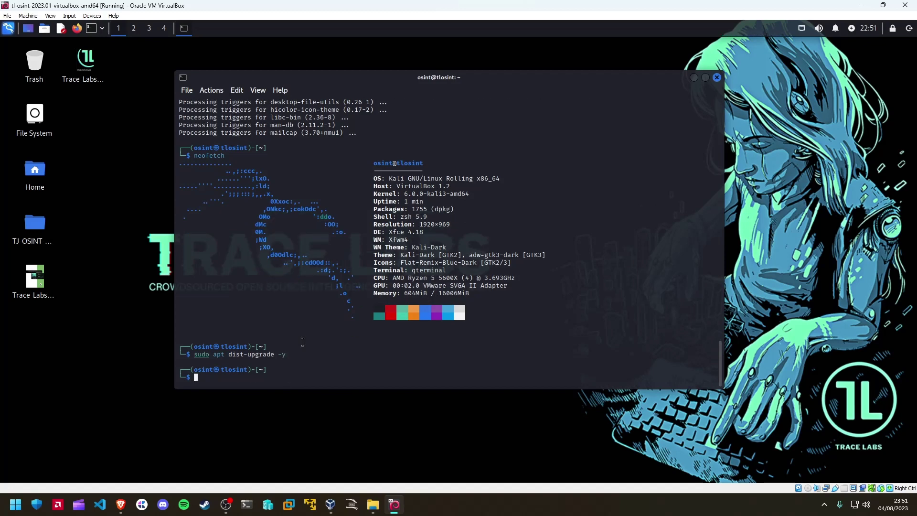
# Step: Close the terminal and shut down the Kali virtual machine
pyautogui.click(717, 77)
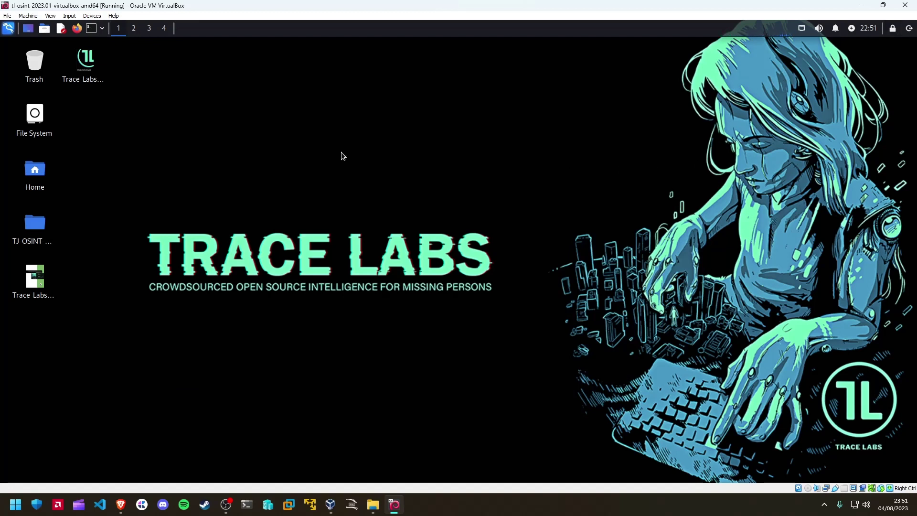
pyautogui.click(8, 28)
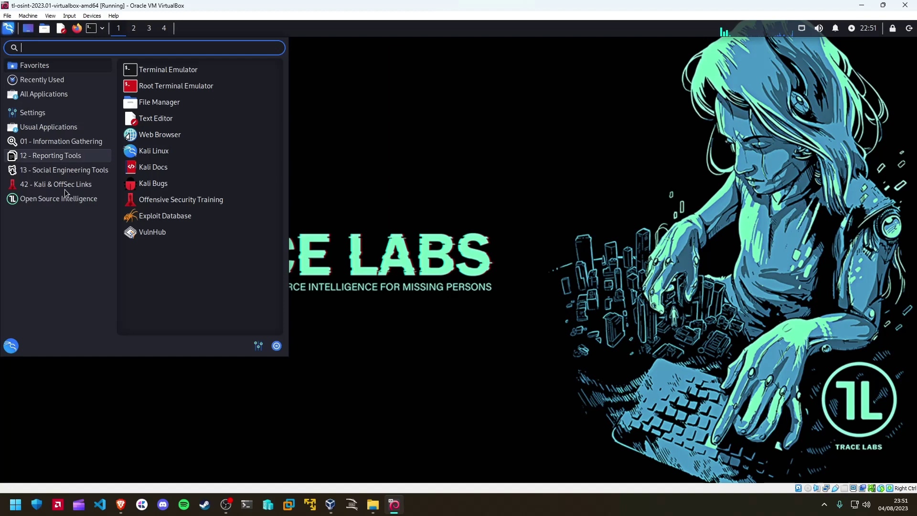
pyautogui.click(278, 347)
pyautogui.click(531, 230)
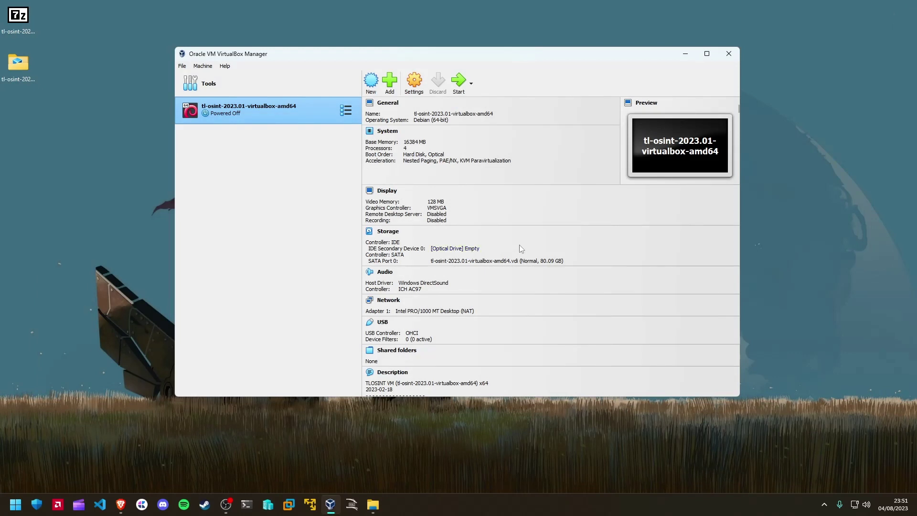
# Step: Set the tl-osint machine's Shared Clipboard to Bidirectional in its advanced general settings, and start the machine
pyautogui.click(414, 82)
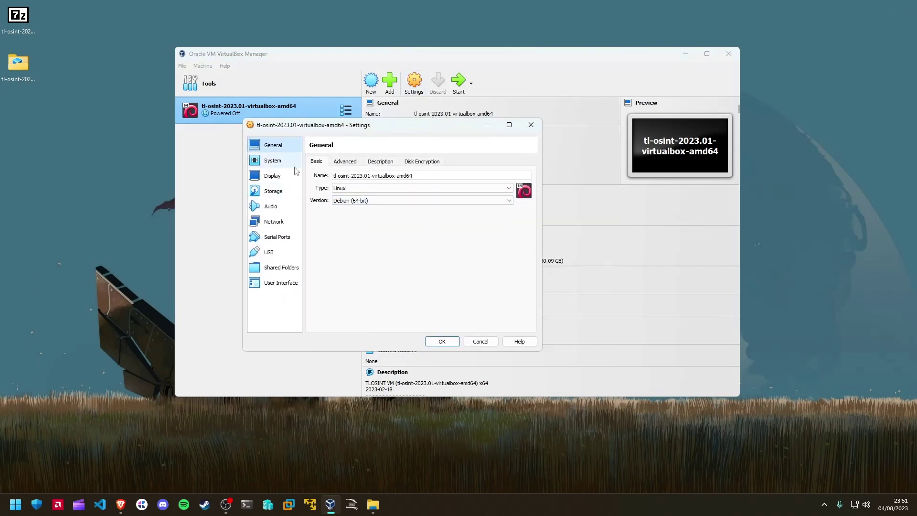
pyautogui.click(347, 164)
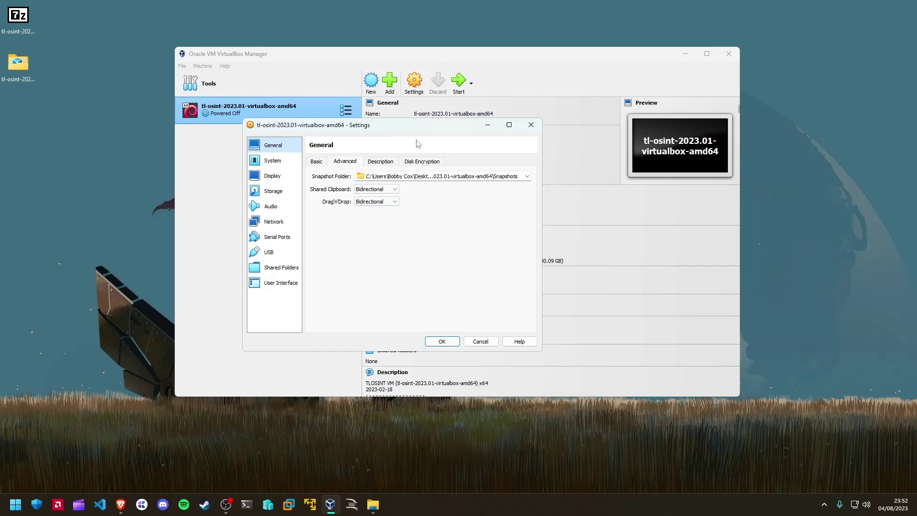
pyautogui.click(359, 192)
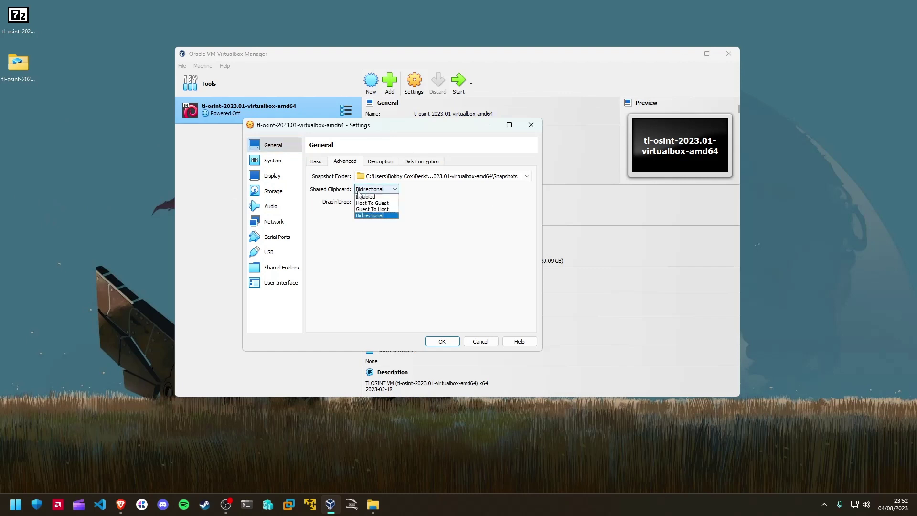
pyautogui.click(379, 216)
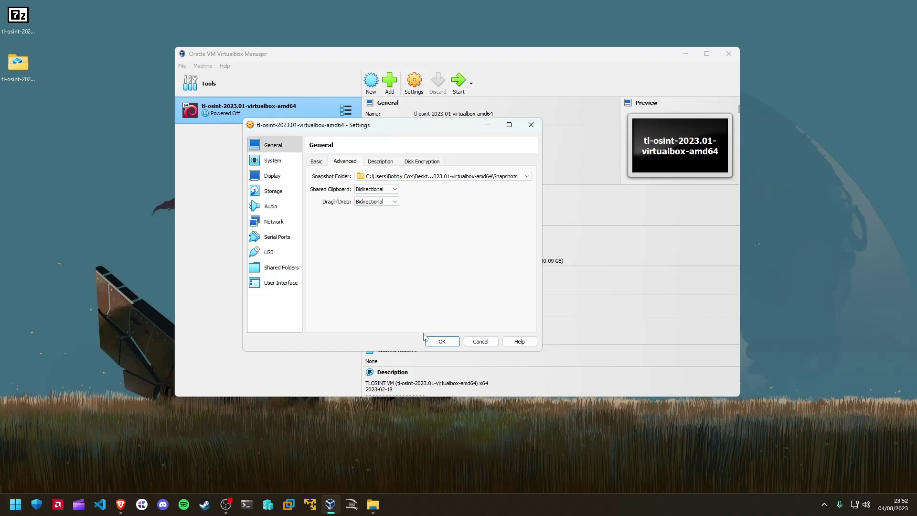
pyautogui.click(458, 341)
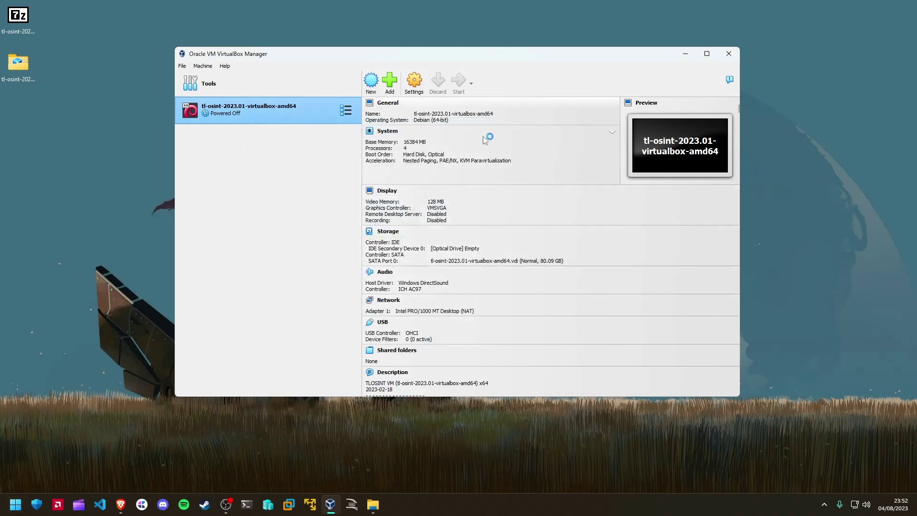
# Step: Switch to Notepad on the host, write "This is a test for bidirectional clipboard", copy the sentence and minimize the window
pyautogui.click(6, 511)
pyautogui.write('not')
pyautogui.press('Return')
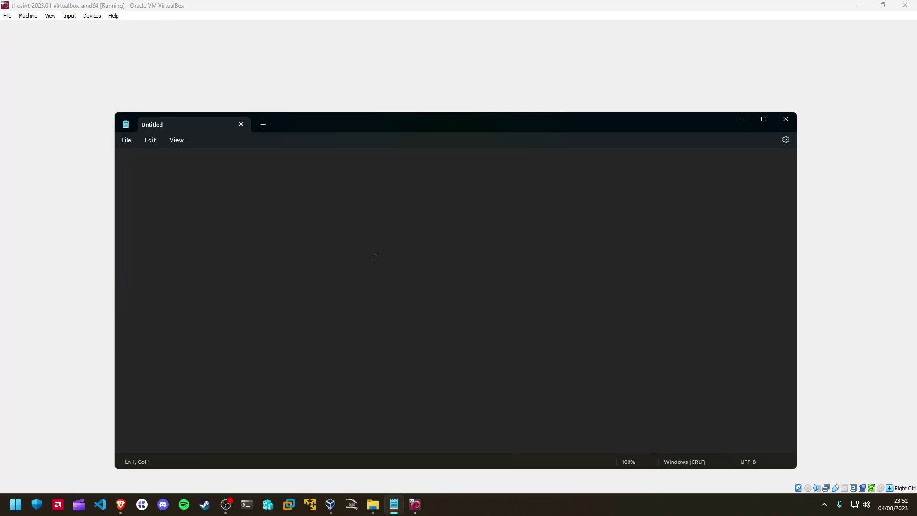
pyautogui.write('This is a test for bidirectional ')
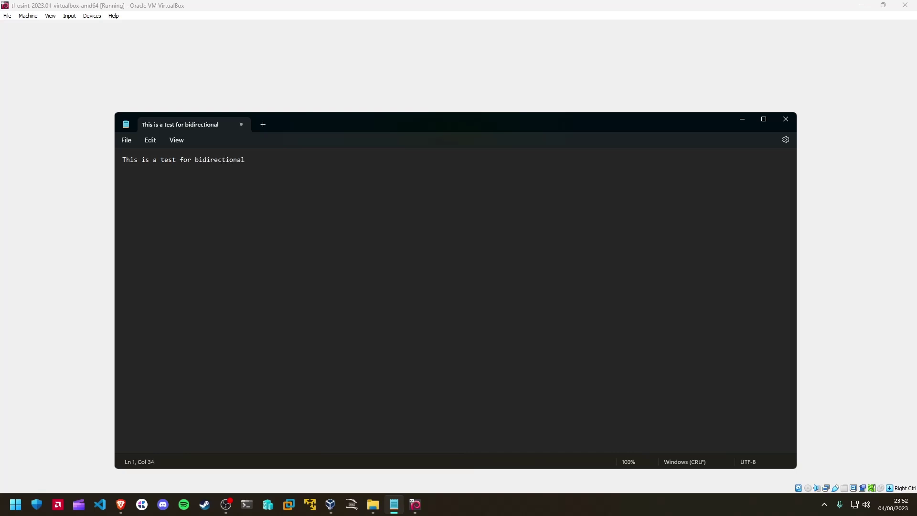
pyautogui.write('clipboard')
pyautogui.hotkey('ctrl', 'a')
pyautogui.moveTo(351, 127)
pyautogui.mouseDown()
pyautogui.moveTo(360, 268)
pyautogui.moveTo(368, 206)
pyautogui.moveTo(352, 119)
pyautogui.mouseUp()
pyautogui.rightClick(252, 158)
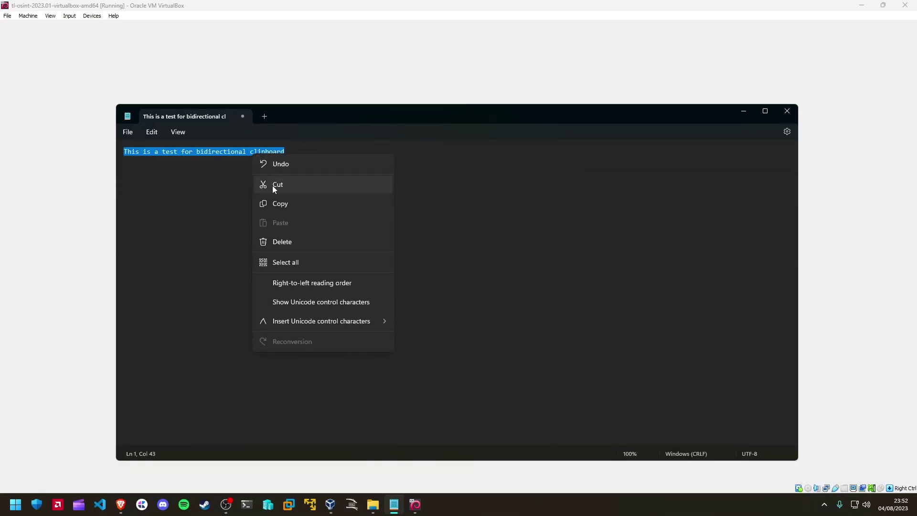
pyautogui.click(272, 202)
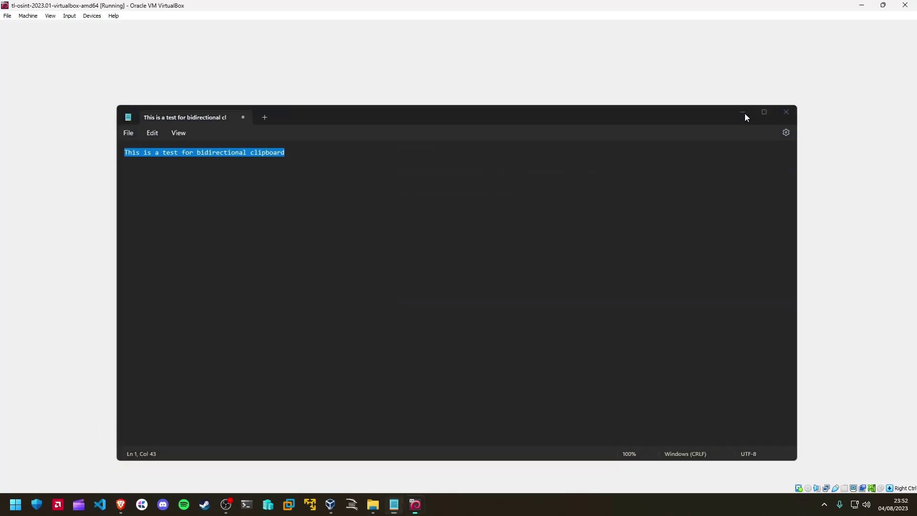
pyautogui.click(744, 113)
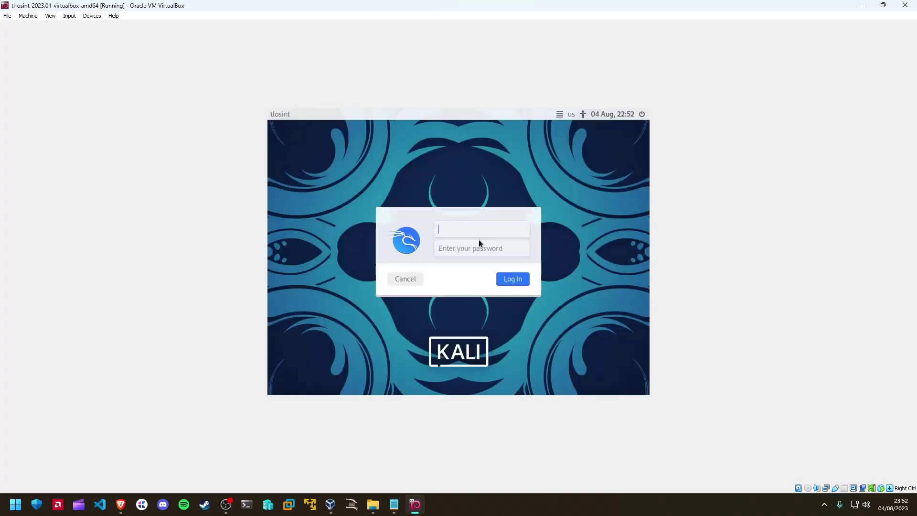
# Step: Log in to the restarted Kali machine with its default username and account password
pyautogui.write('osint')
pyautogui.press('Tab')
pyautogui.write('osint')
pyautogui.press('Return')
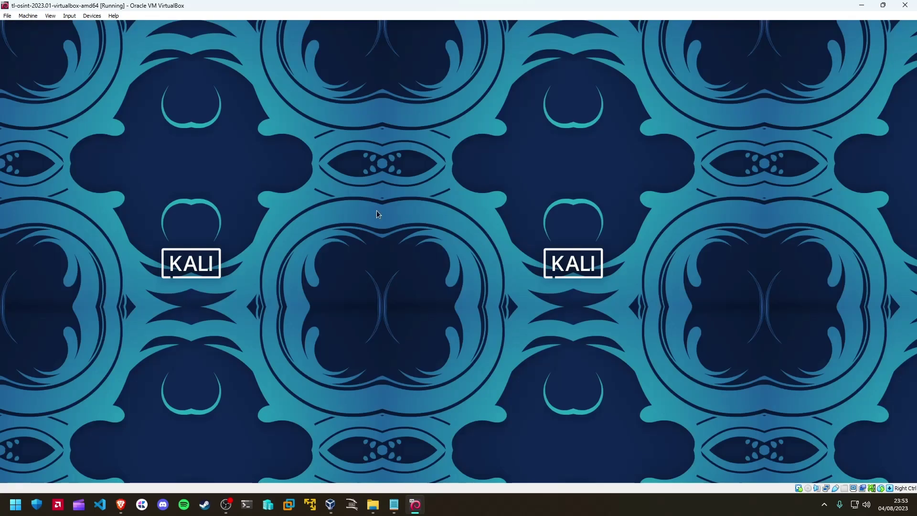
# Step: Copy the Notepad sentence again and paste it into a new Mousepad document in Kali
pyautogui.click(394, 505)
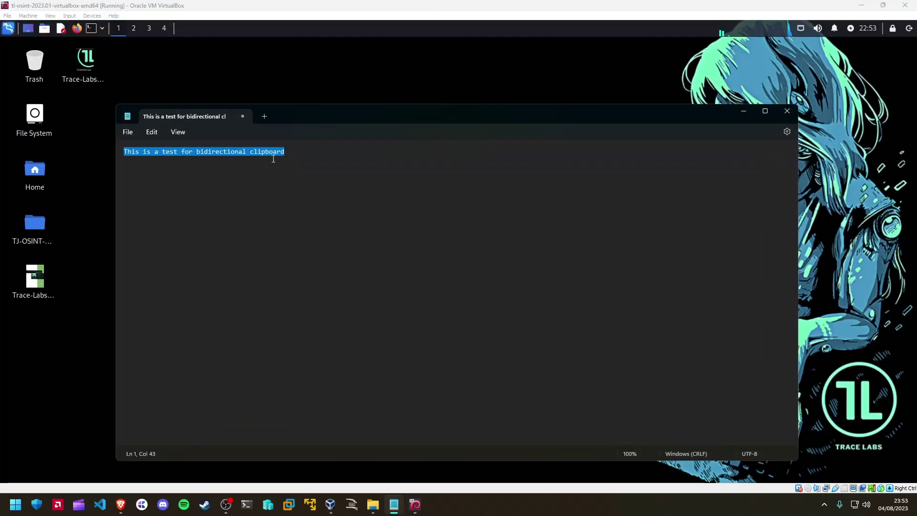
pyautogui.rightClick(260, 153)
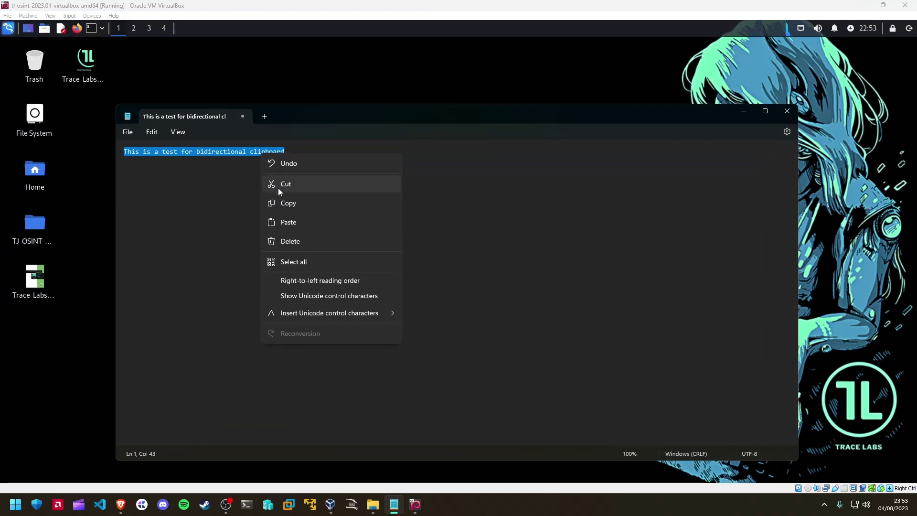
pyautogui.click(282, 203)
pyautogui.click(60, 28)
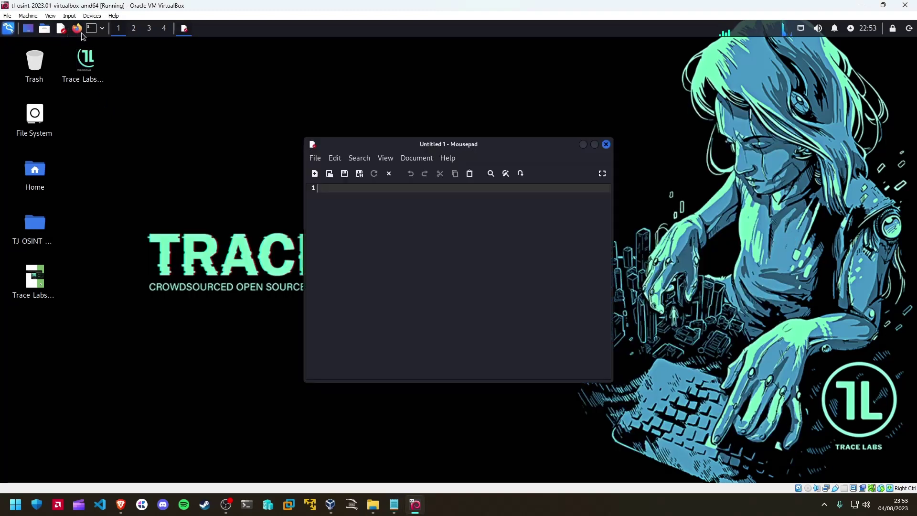
pyautogui.rightClick(387, 226)
pyautogui.click(420, 288)
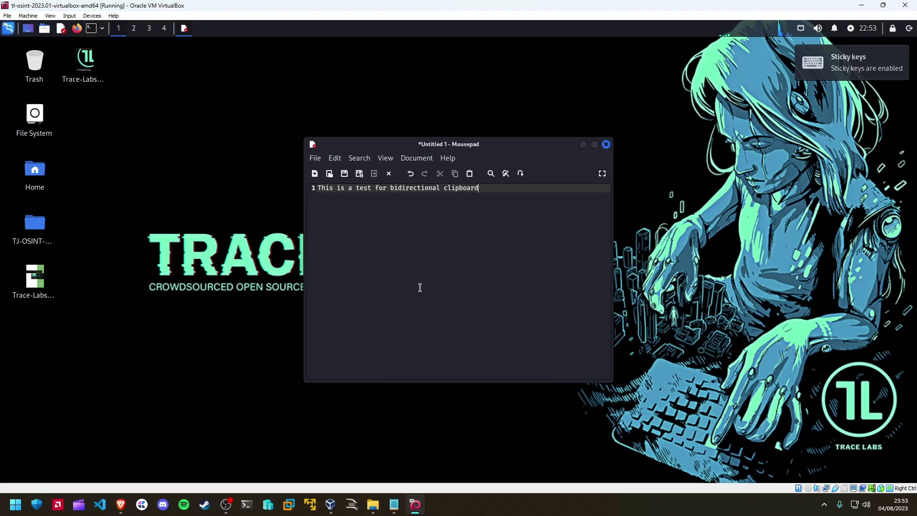
pyautogui.moveTo(508, 188); pyautogui.dragTo(312, 191)
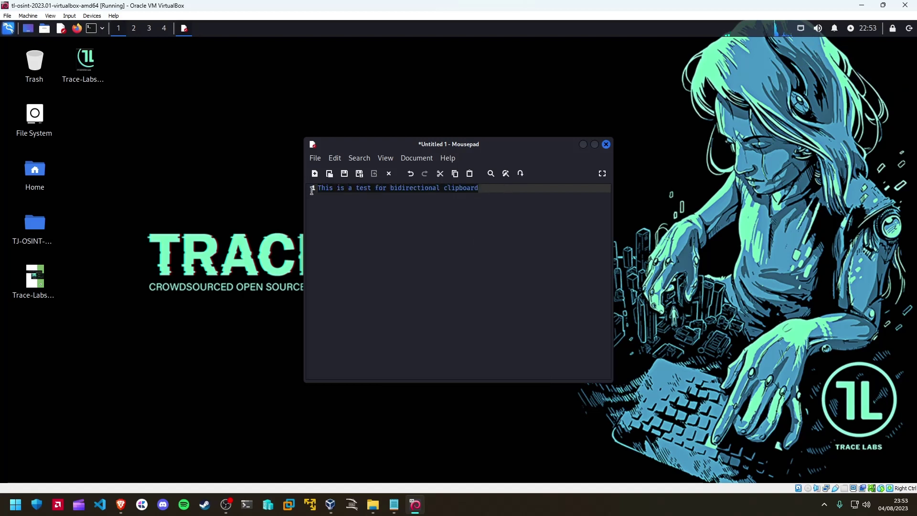
pyautogui.click(496, 193)
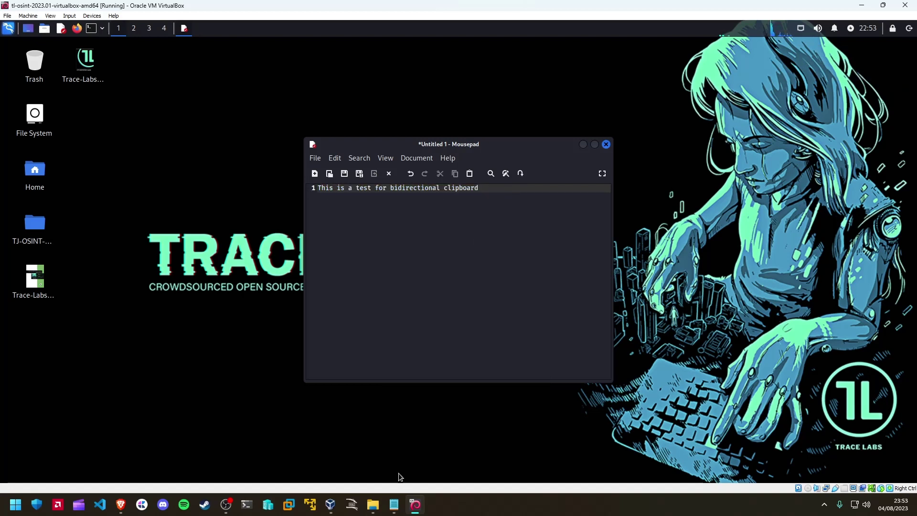
# Step: Replace the host's Notepad text with "This is a test" and copy it
pyautogui.click(394, 505)
pyautogui.click(307, 199)
pyautogui.hotkey('ctrl', 'a')
pyautogui.press('Delete')
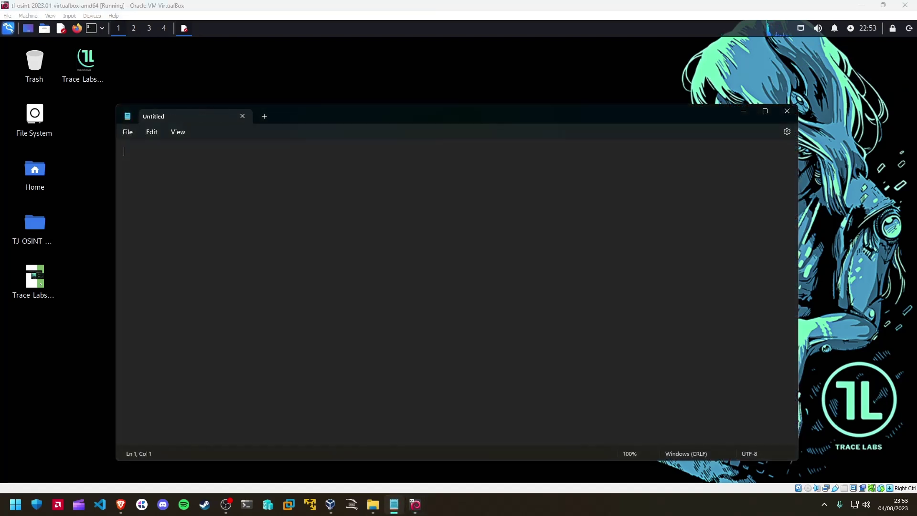
pyautogui.write('This is a test')
pyautogui.hotkey('ctrl', 'a')
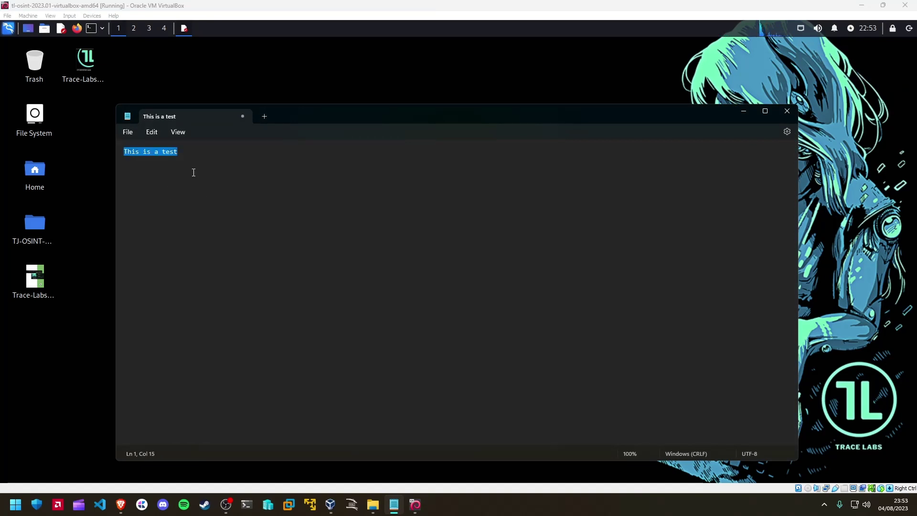
pyautogui.rightClick(167, 152)
pyautogui.click(193, 203)
# Step: Replace the Mousepad text in Kali with the copied host text, and close Mousepad without saving
pyautogui.hotkey('alt', 'Tab')
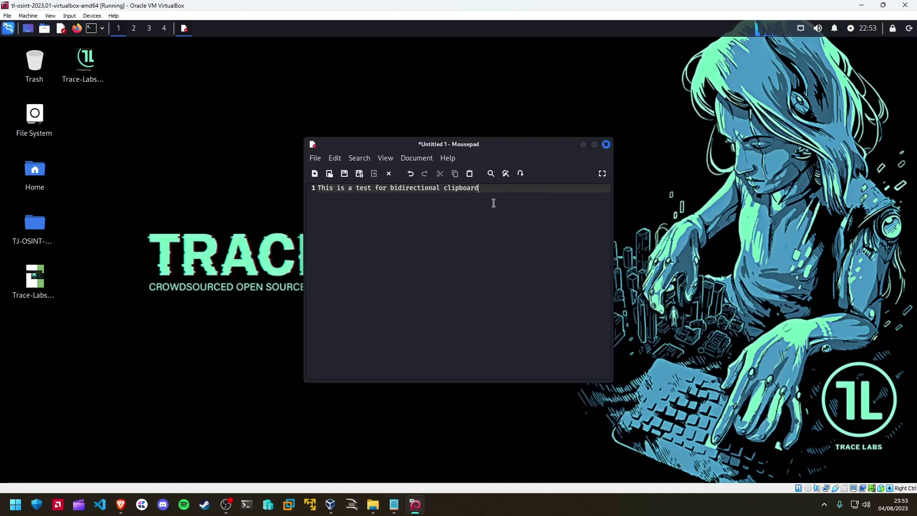
pyautogui.hotkey('ctrl', 'a')
pyautogui.hotkey('ctrl', 'v')
pyautogui.hotkey('ctrl', 'a')
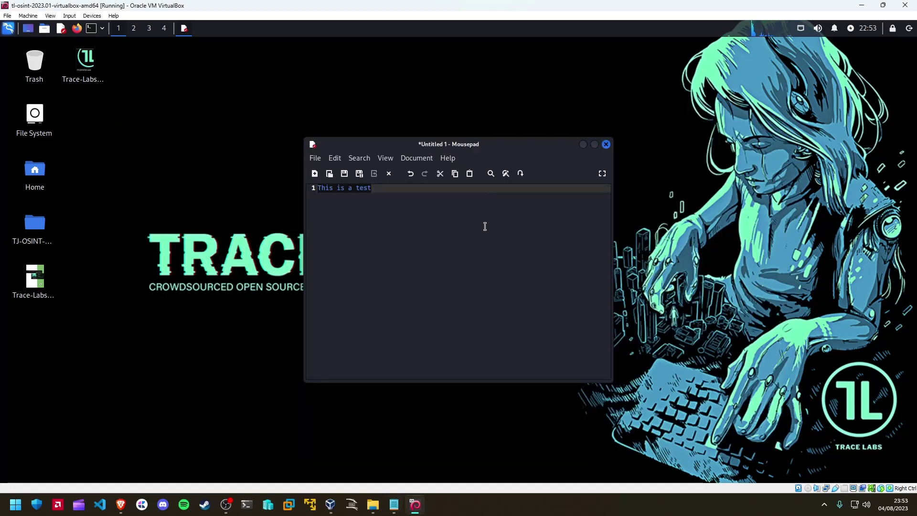
pyautogui.press('BackSpace')
pyautogui.hotkey('ctrl', 'v')
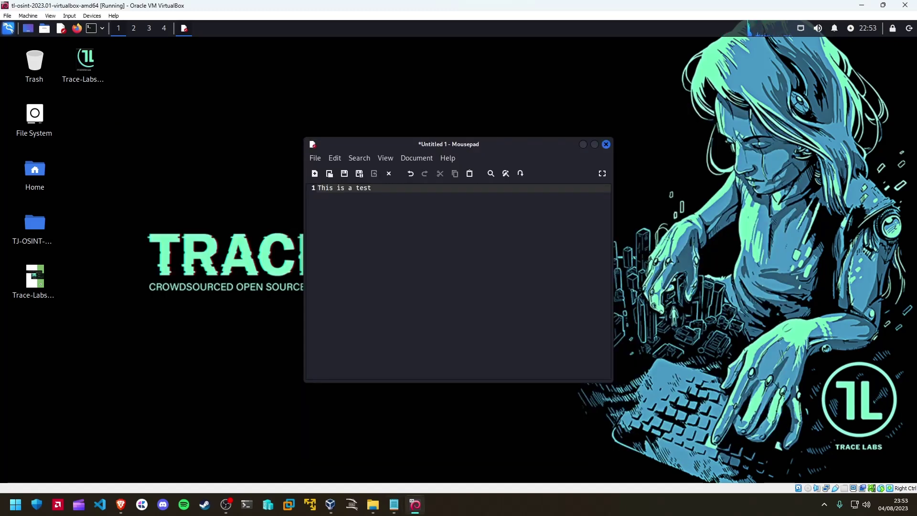
pyautogui.click(606, 144)
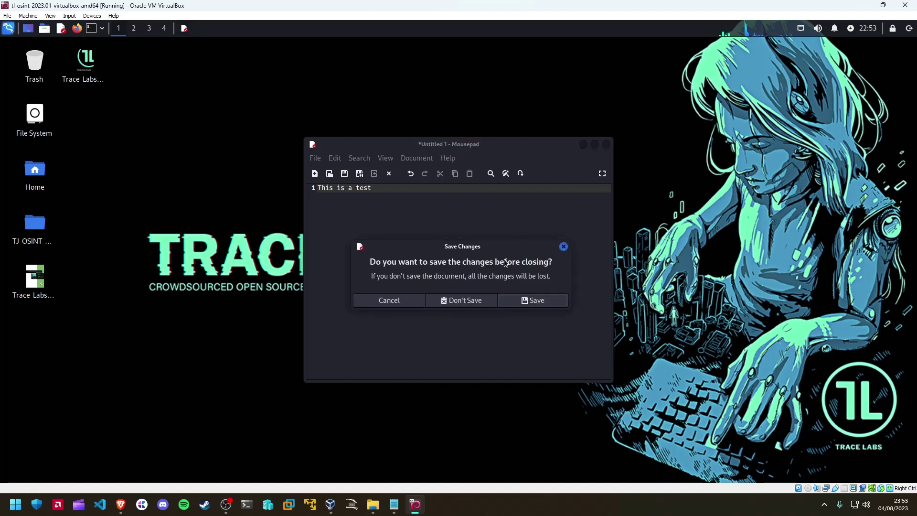
pyautogui.click(473, 301)
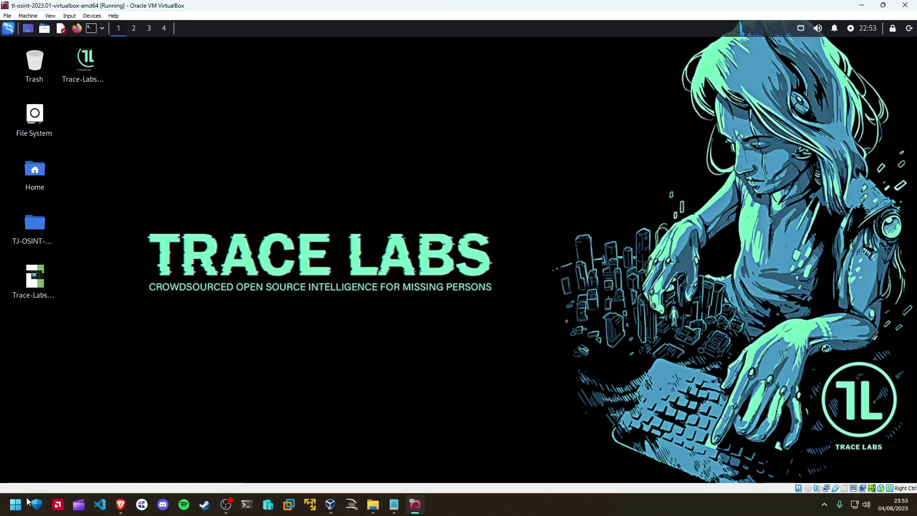
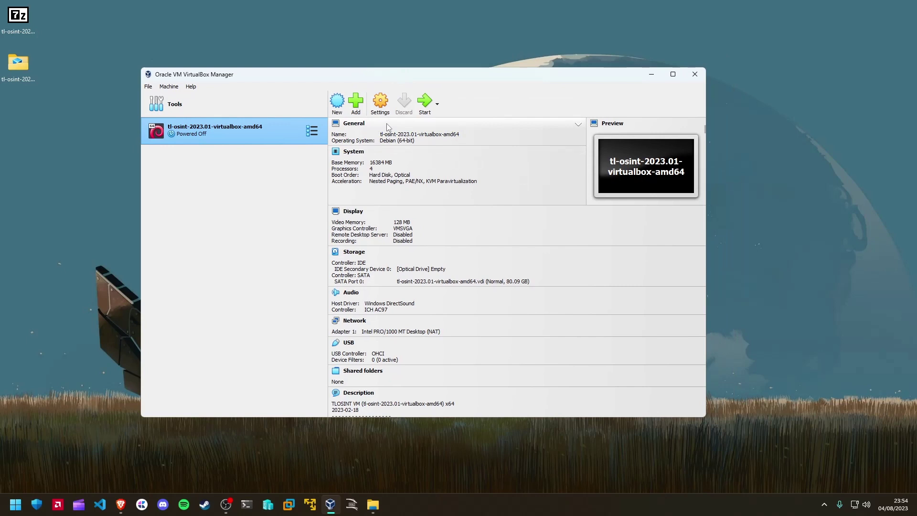
# Step: Open the settings of the powered-off Trace Labs machine and examine its display video memory
pyautogui.click(388, 112)
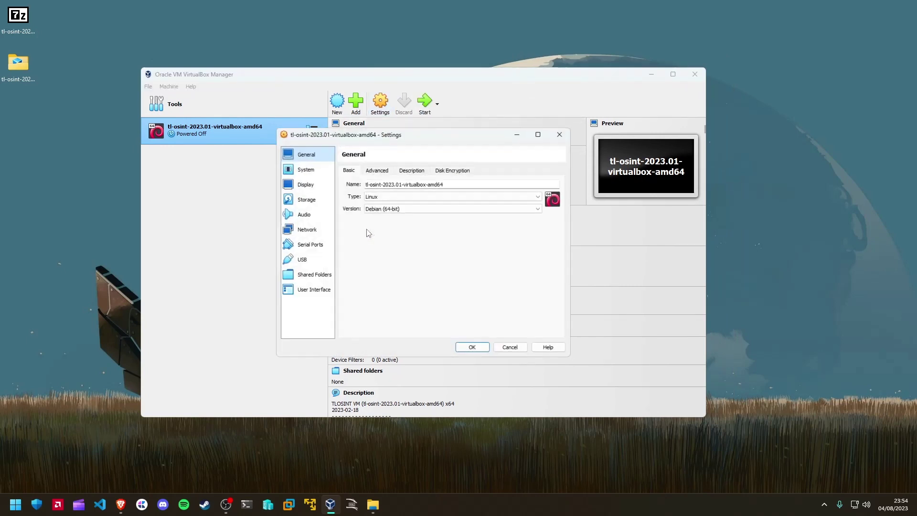
pyautogui.click(290, 185)
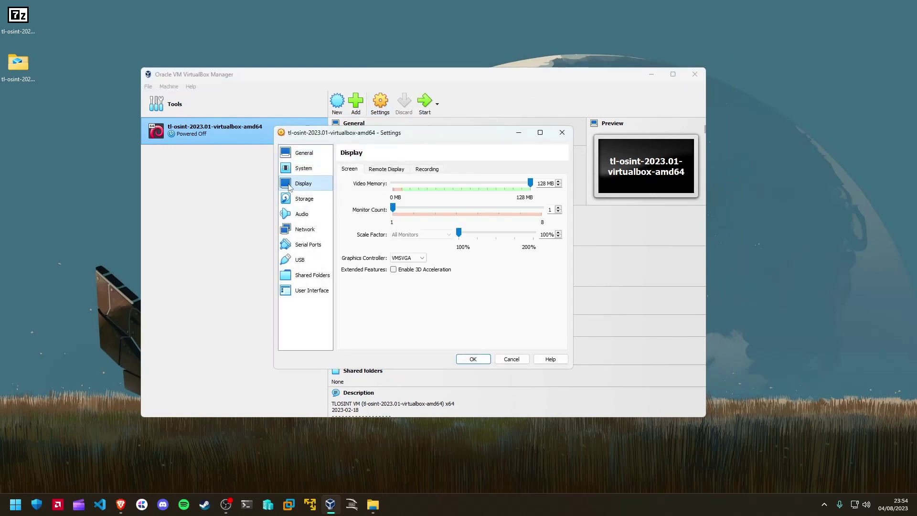
pyautogui.click(546, 183)
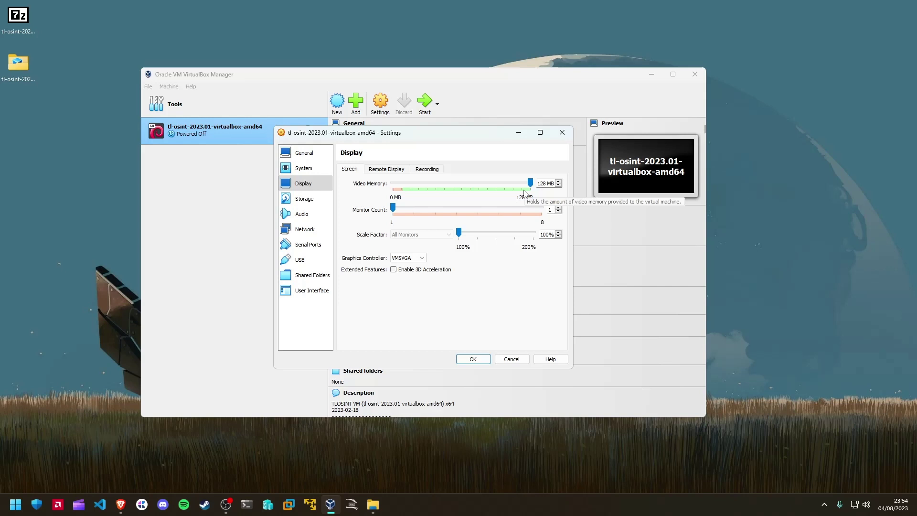
pyautogui.moveTo(530, 184)
pyautogui.mouseDown()
pyautogui.moveTo(398, 186)
pyautogui.moveTo(409, 194)
pyautogui.moveTo(531, 185)
pyautogui.mouseUp()
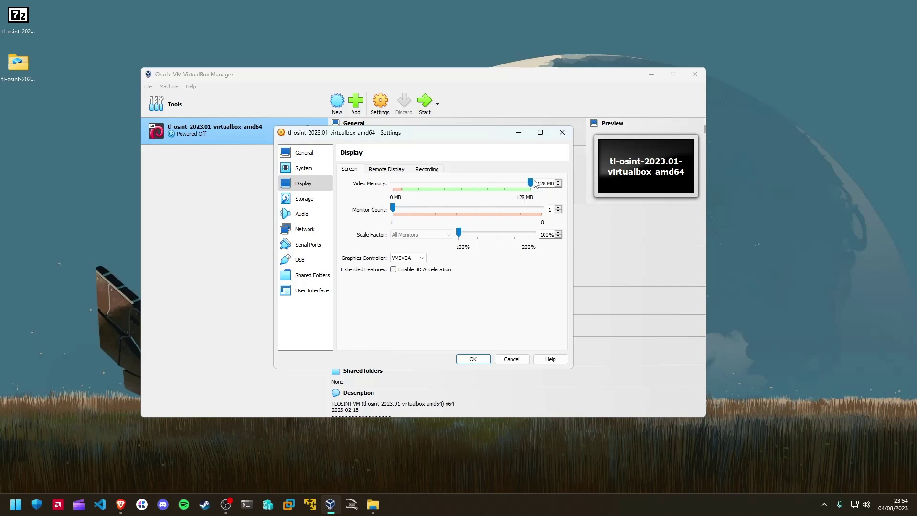
# Step: Try enabling EFI in the machine's system settings to unlock Secure Boot, and disable EFI again
pyautogui.click(318, 169)
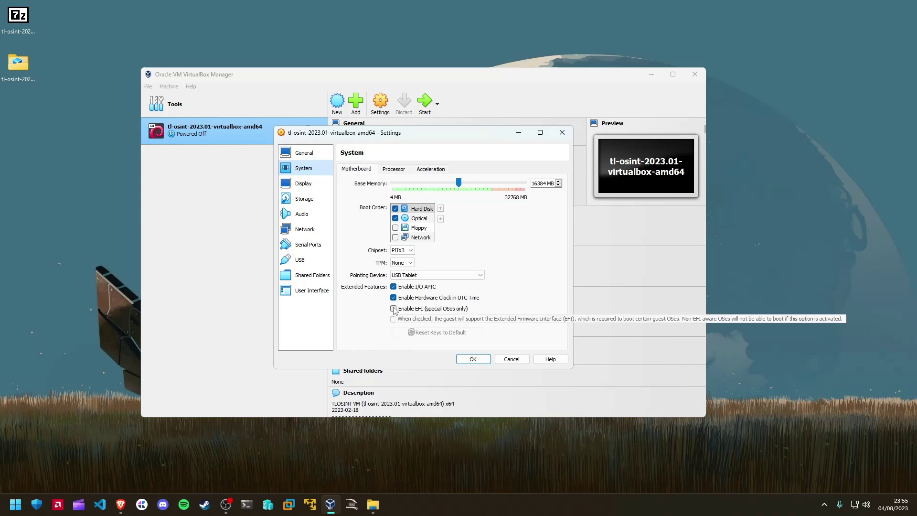
pyautogui.click(394, 309)
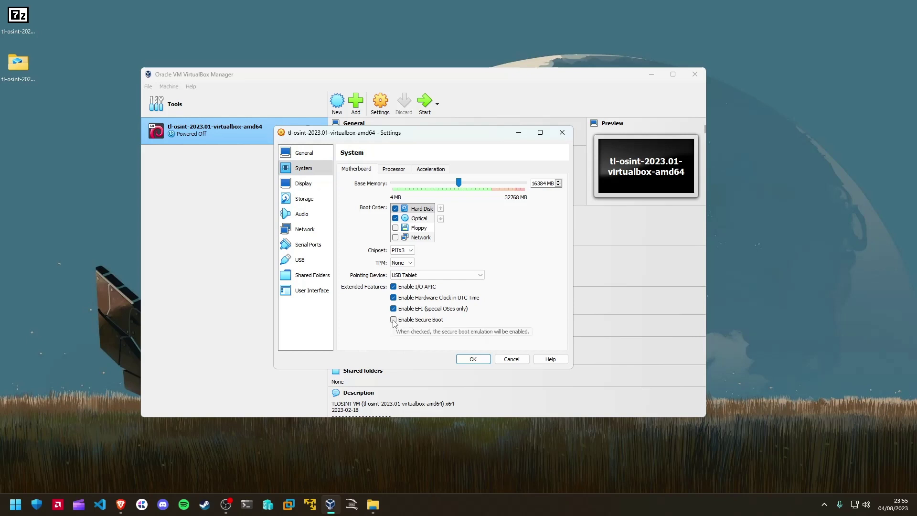
pyautogui.click(393, 309)
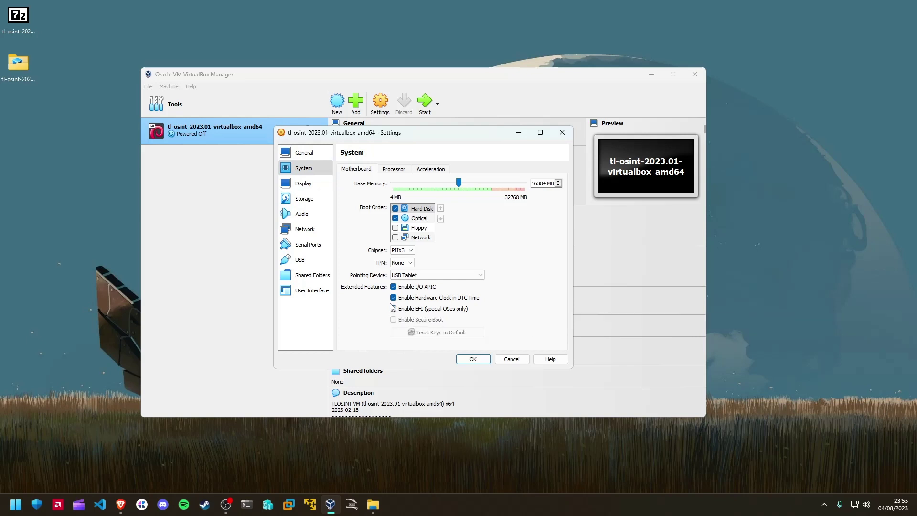
# Step: Set the virtual machine's TPM version to v2.0 in its motherboard settings
pyautogui.moveTo(400, 141); pyautogui.dragTo(507, 155)
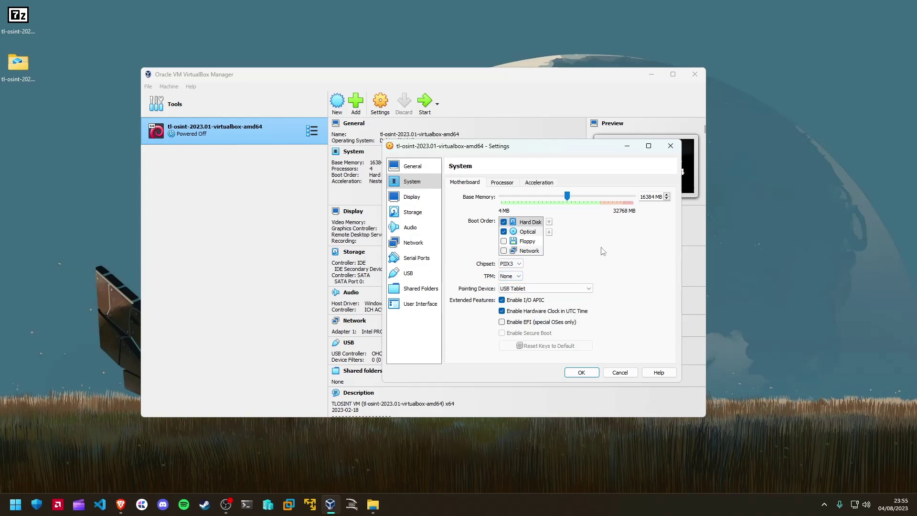
pyautogui.click(510, 276)
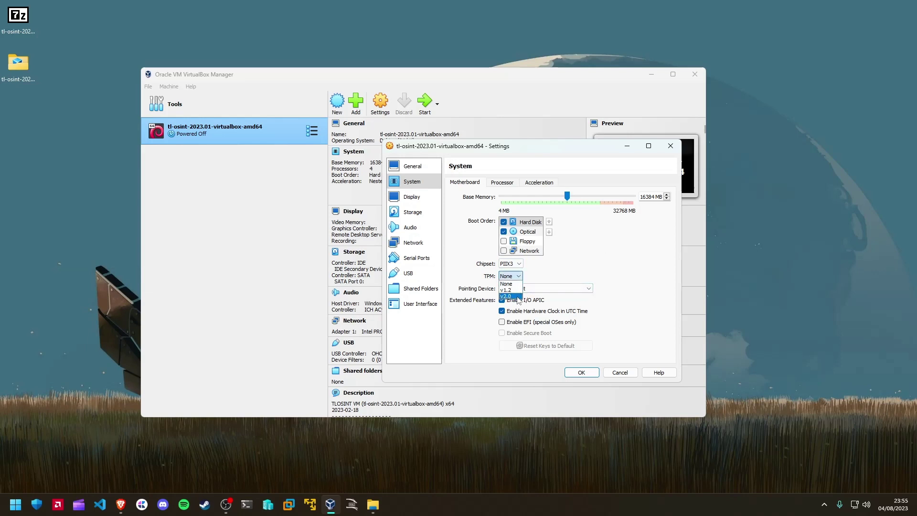
pyautogui.click(518, 297)
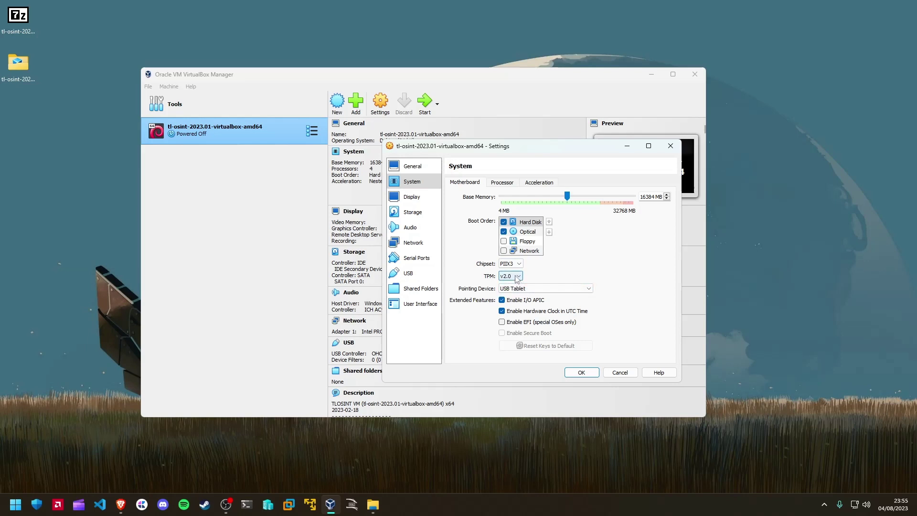
pyautogui.click(412, 197)
pyautogui.click(412, 182)
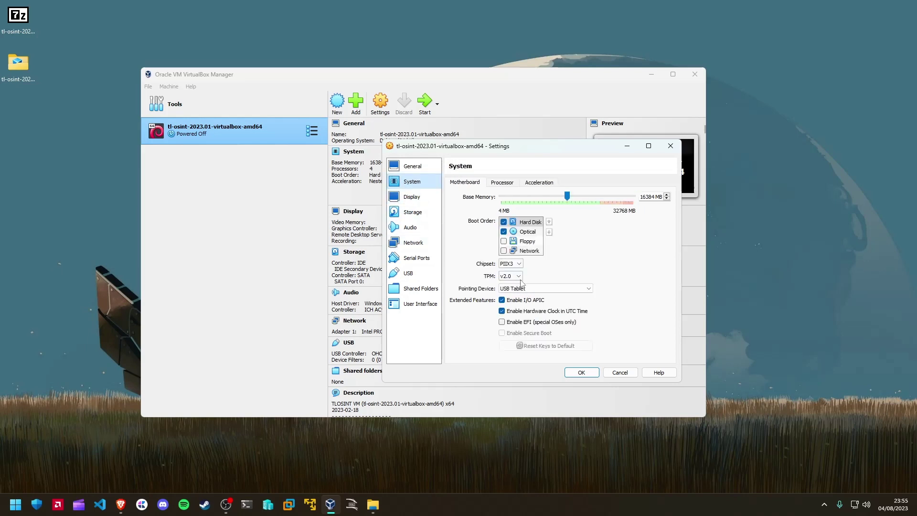
pyautogui.click(519, 277)
pyautogui.click(476, 245)
# Step: Look through the virtual machine's serial port, network and audio settings
pyautogui.click(421, 257)
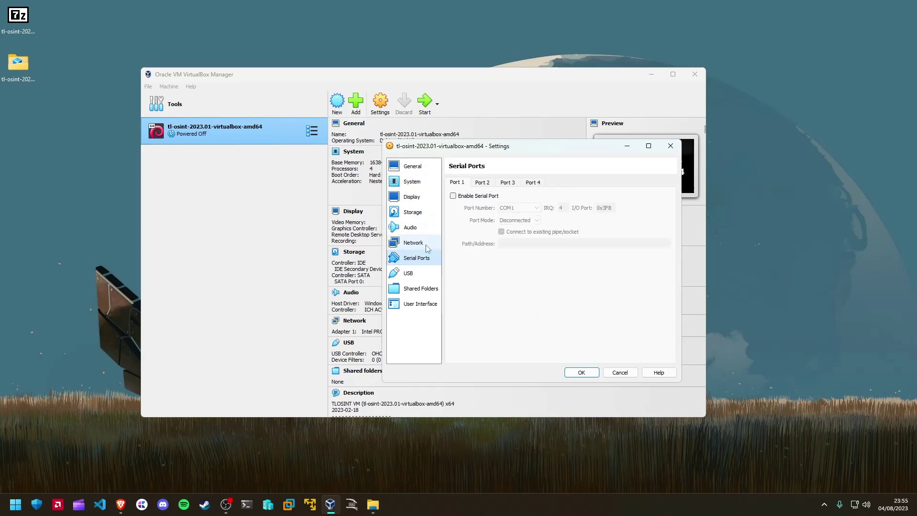
pyautogui.click(426, 243)
pyautogui.click(420, 228)
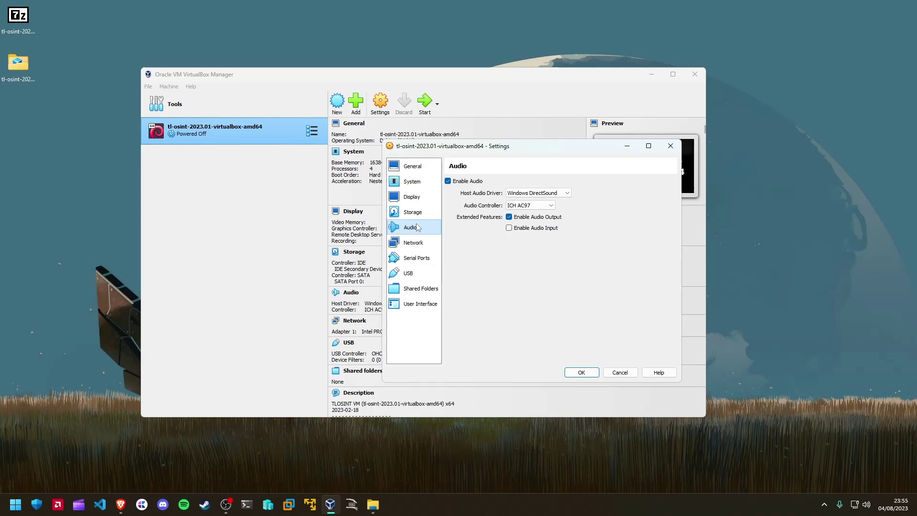
# Step: Turn off the full-screen/seamless mini toolbar and the status bar in the machine's user interface settings, and save the settings
pyautogui.click(421, 303)
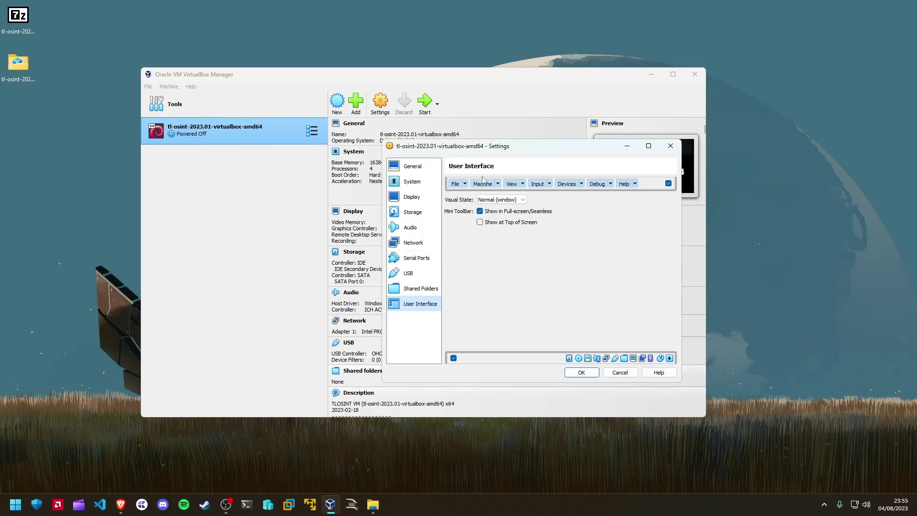
pyautogui.click(480, 212)
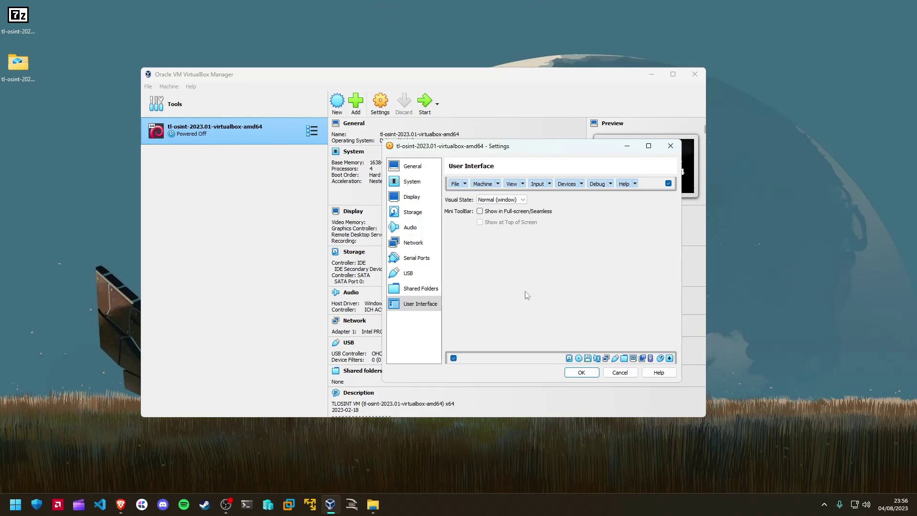
pyautogui.click(453, 358)
pyautogui.click(582, 372)
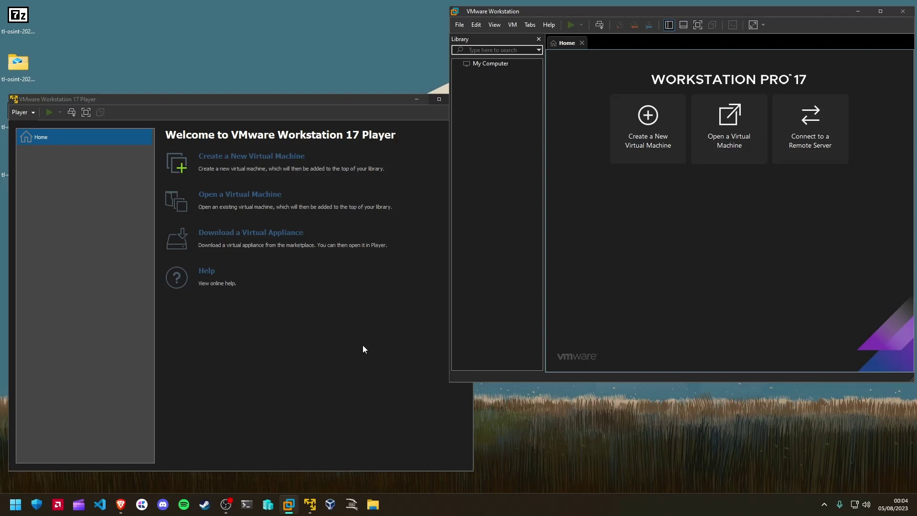
# Step: Switch to Brave, check the size of tl-osint-2023.01-vmware-amd64.7z on the Trace Labs GitHub releases page, and close the browser
pyautogui.click(120, 504)
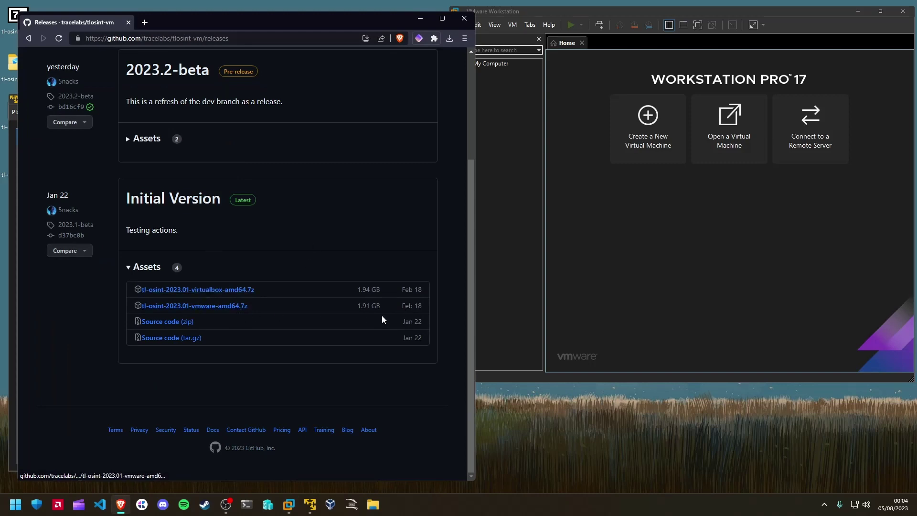
pyautogui.tripleClick(369, 307)
pyautogui.click(371, 306)
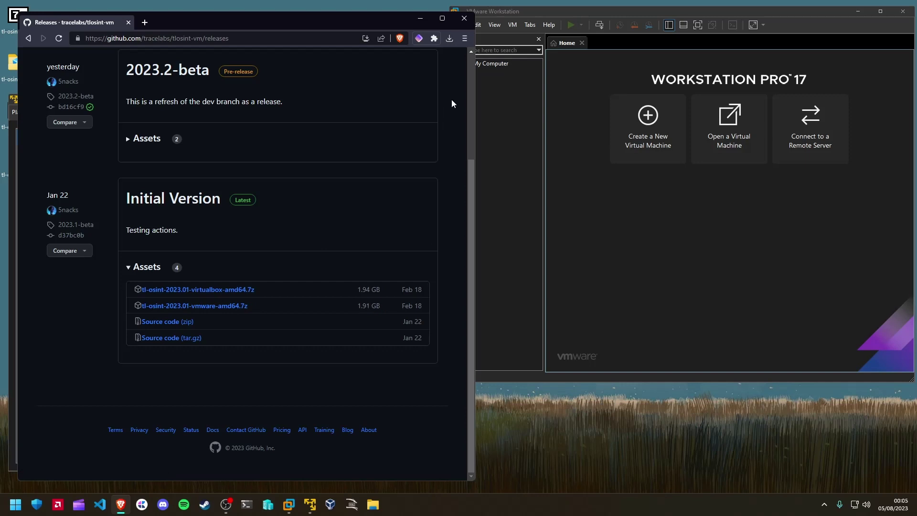
pyautogui.click(464, 19)
# Step: Extract tl-osint-2023.01-vmware-amd64.7z on the desktop with 7-Zip into a folder of the same name
pyautogui.moveTo(148, 102); pyautogui.dragTo(157, 102)
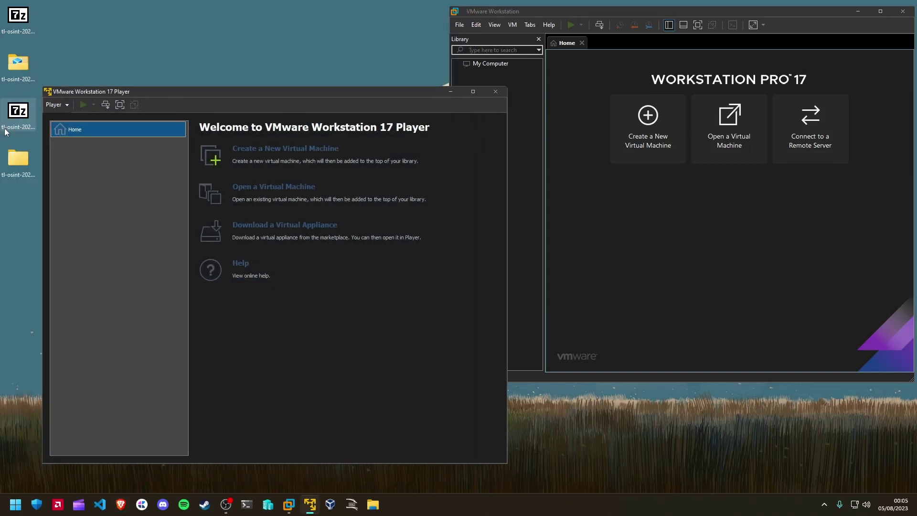
pyautogui.rightClick(19, 118)
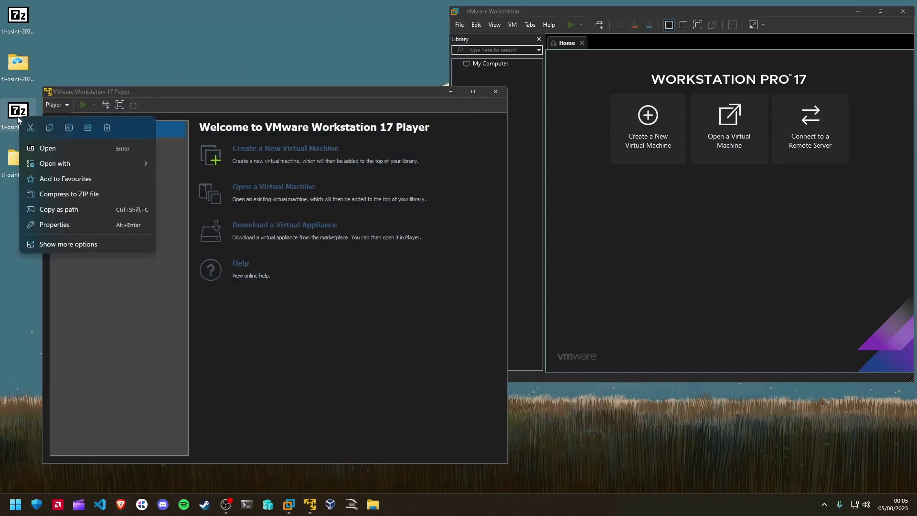
pyautogui.click(65, 245)
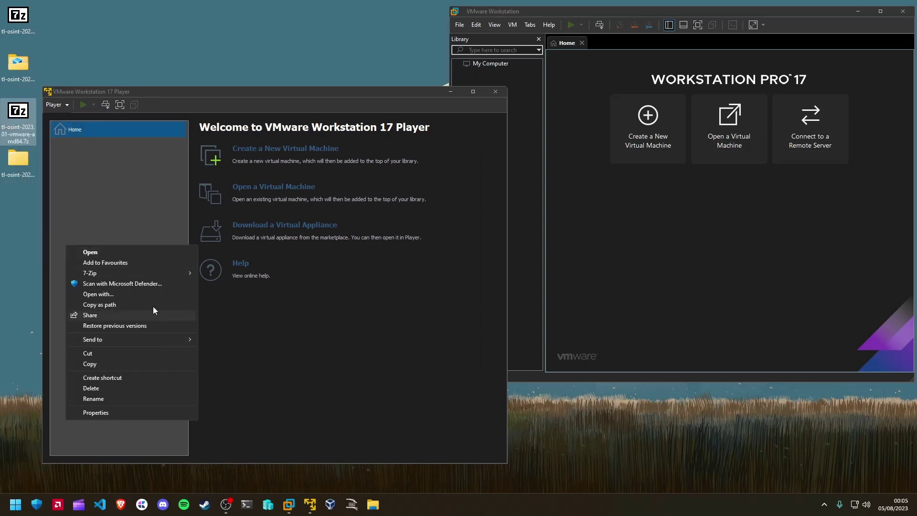
pyautogui.moveTo(128, 276)
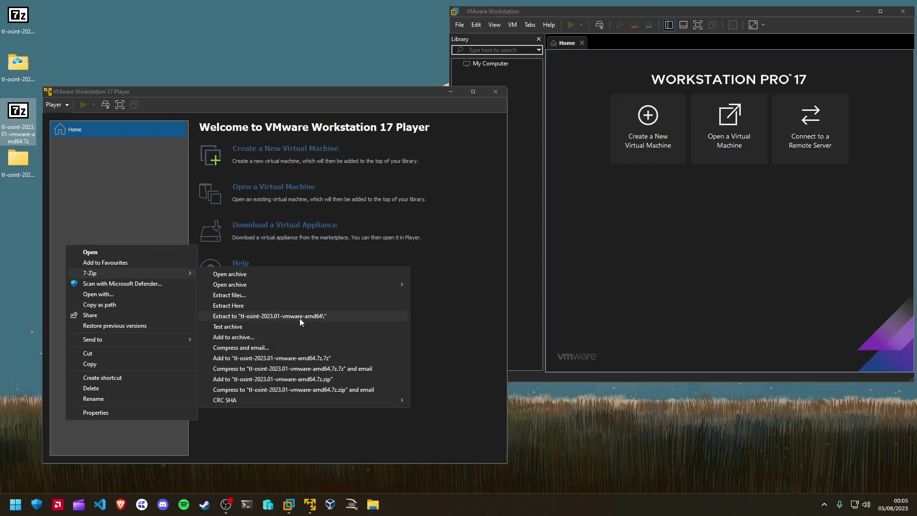
pyautogui.click(285, 317)
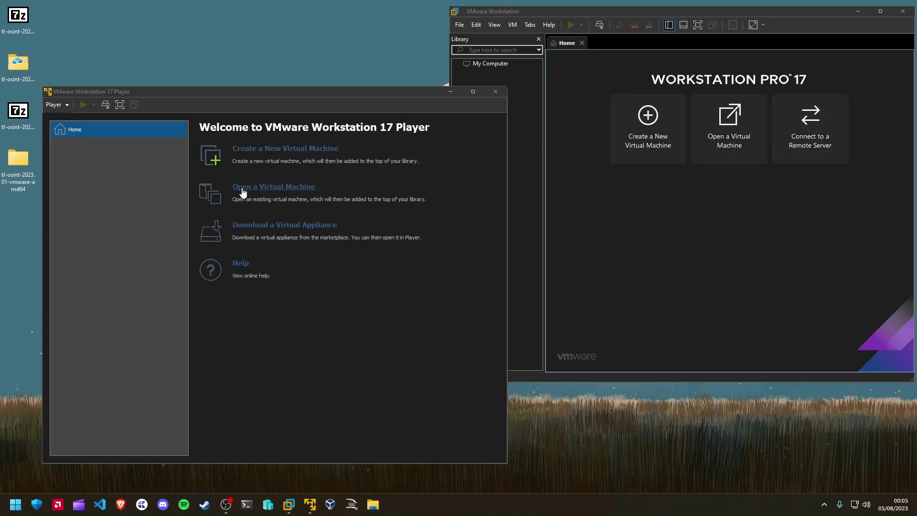
# Step: Open tl-osint-2023.01-vmware-amd64.vmx from the extracted desktop folder as a virtual machine in VMware Workstation 17 Player
pyautogui.click(271, 188)
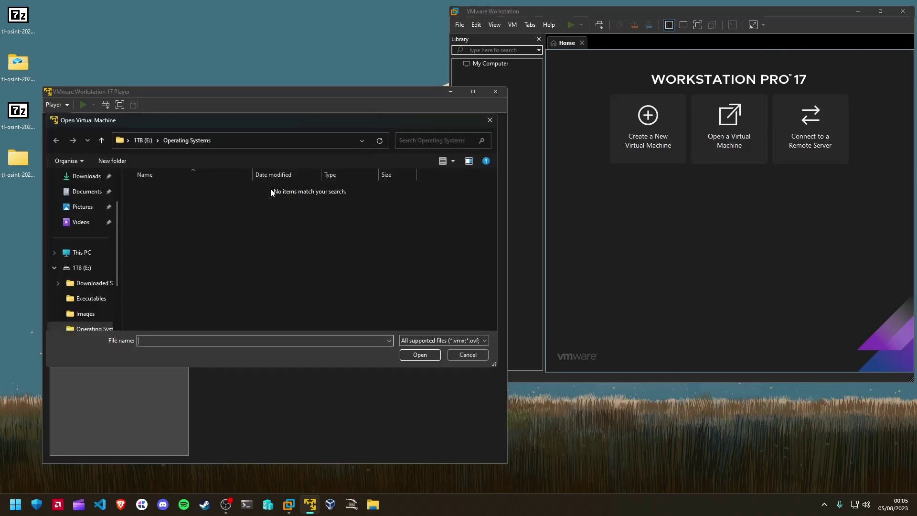
pyautogui.scroll(1, 116, 223)
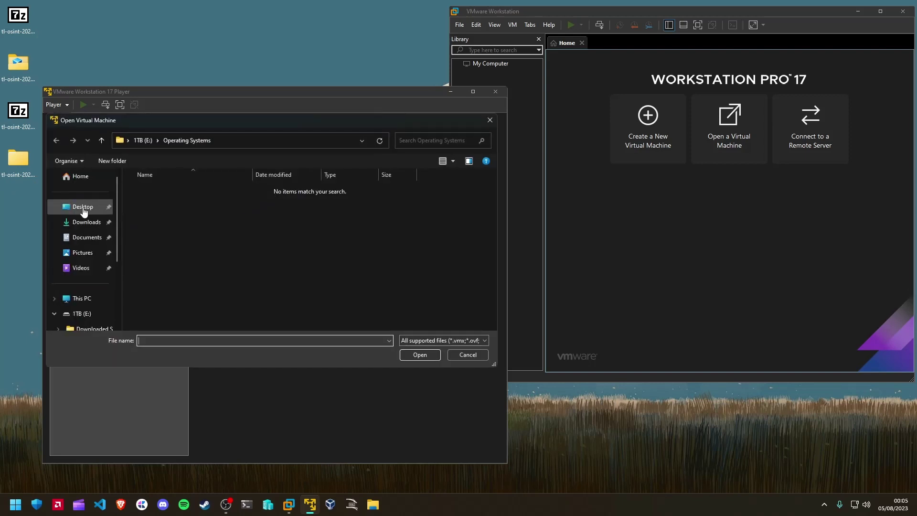
pyautogui.click(82, 209)
pyautogui.click(185, 205)
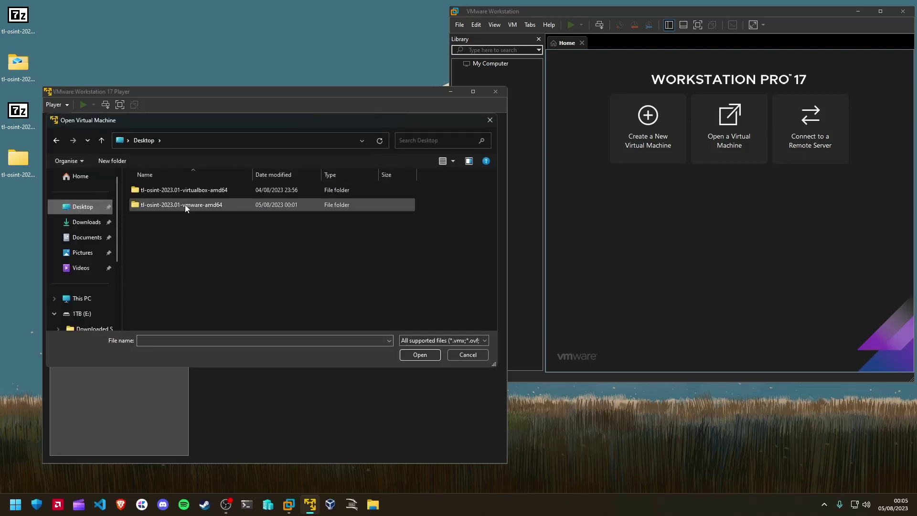
pyautogui.doubleClick(187, 207)
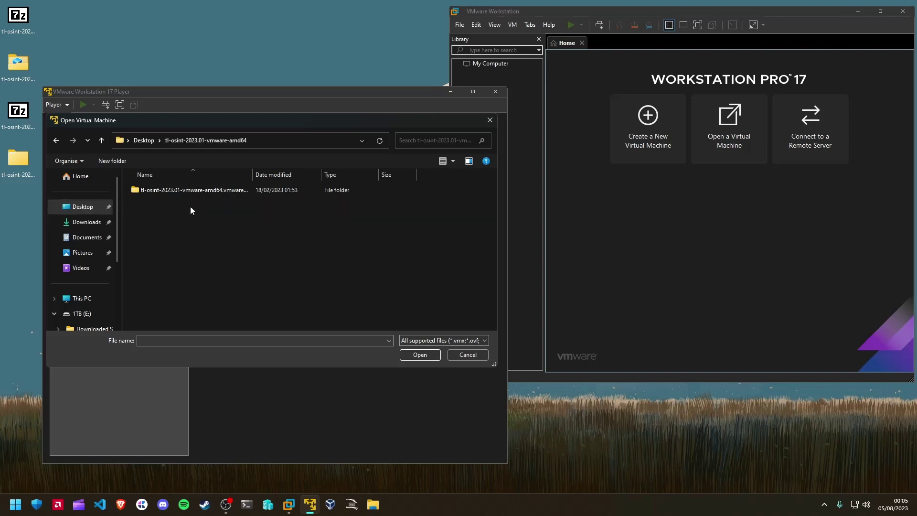
pyautogui.doubleClick(158, 191)
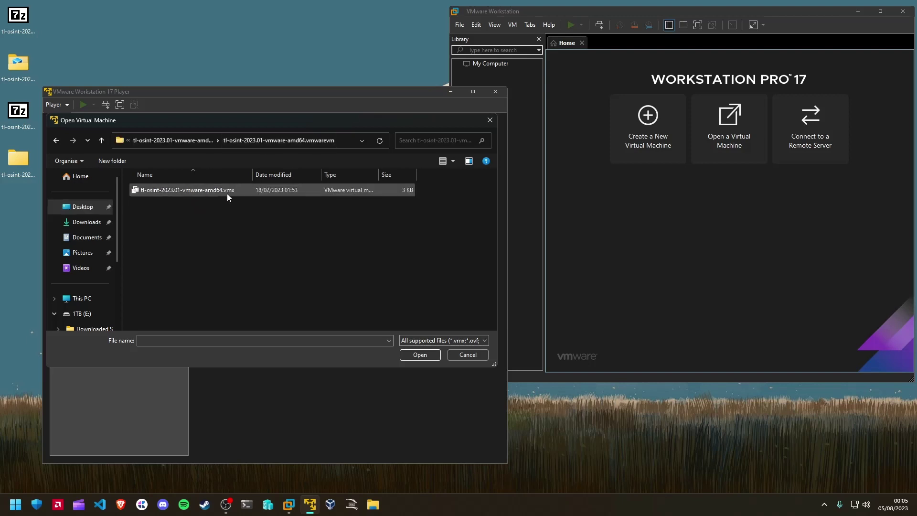
pyautogui.moveTo(379, 175); pyautogui.dragTo(435, 174)
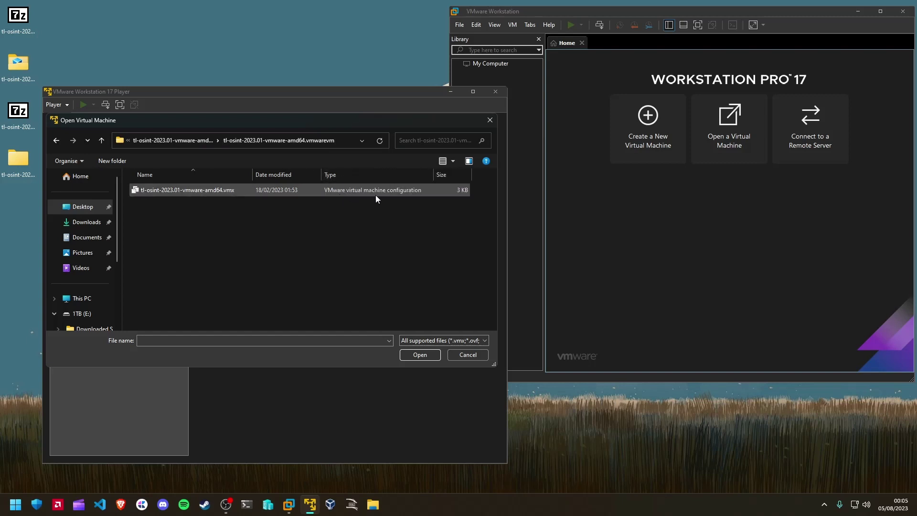
pyautogui.doubleClick(219, 191)
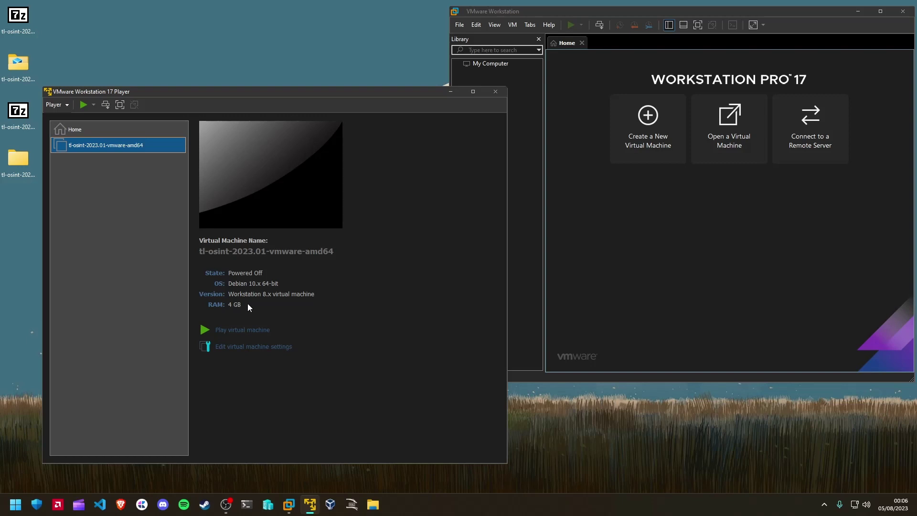
# Step: Set the memory of the tl-osint-2023.01-vmware-amd64 virtual machine to 16384 MB in its hardware settings
pyautogui.click(252, 347)
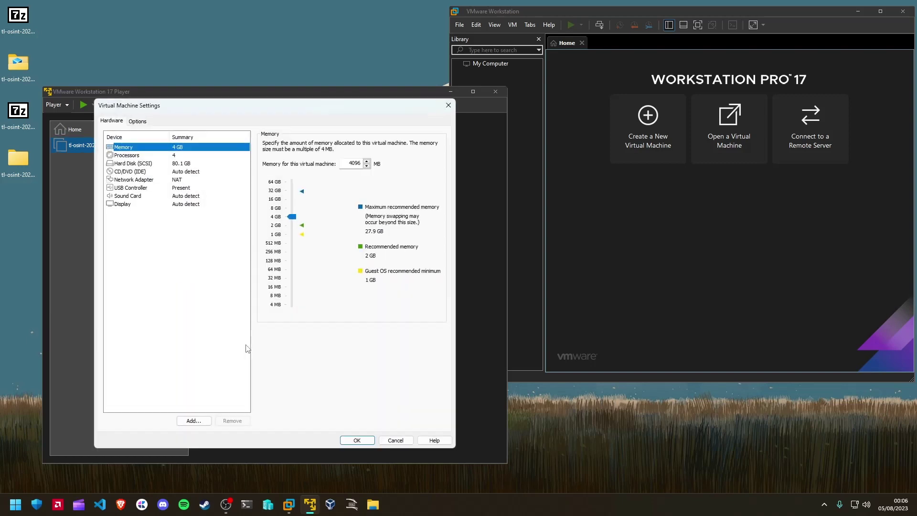
pyautogui.click(138, 123)
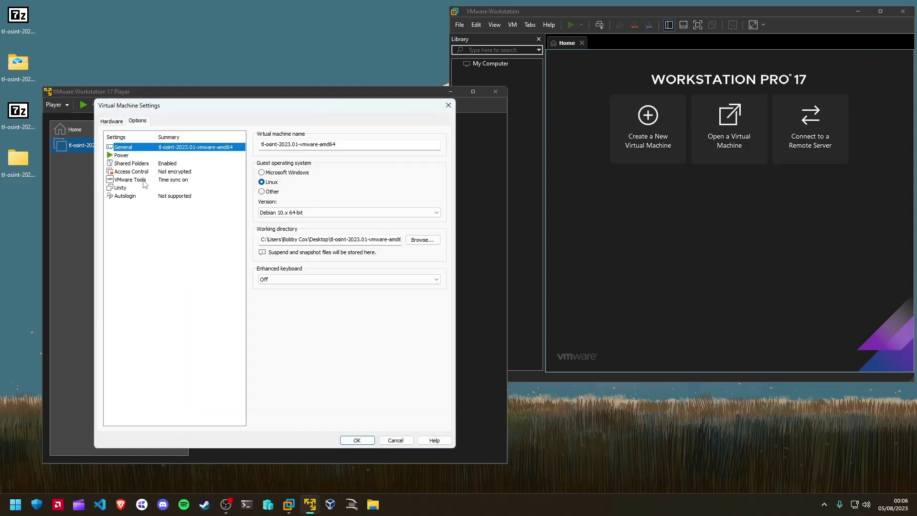
pyautogui.click(117, 122)
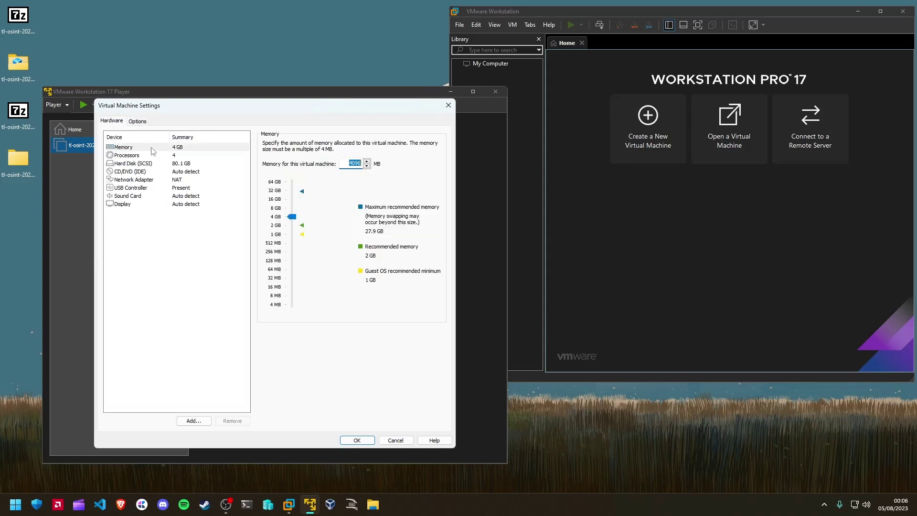
pyautogui.click(123, 148)
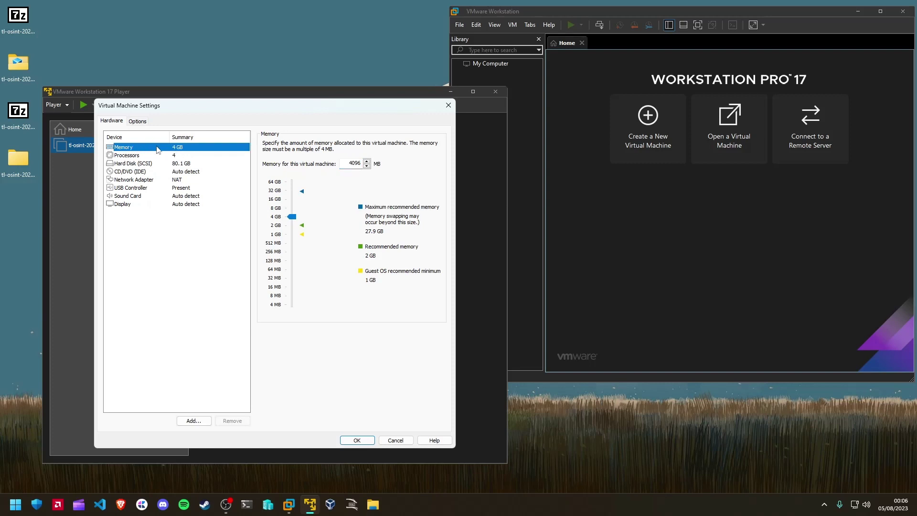
pyautogui.click(125, 157)
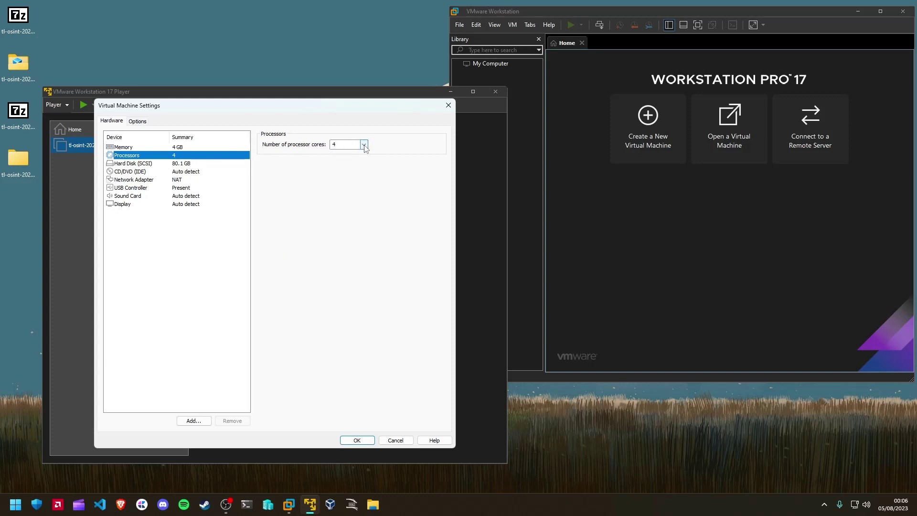
pyautogui.click(349, 144)
pyautogui.click(182, 154)
pyautogui.click(179, 150)
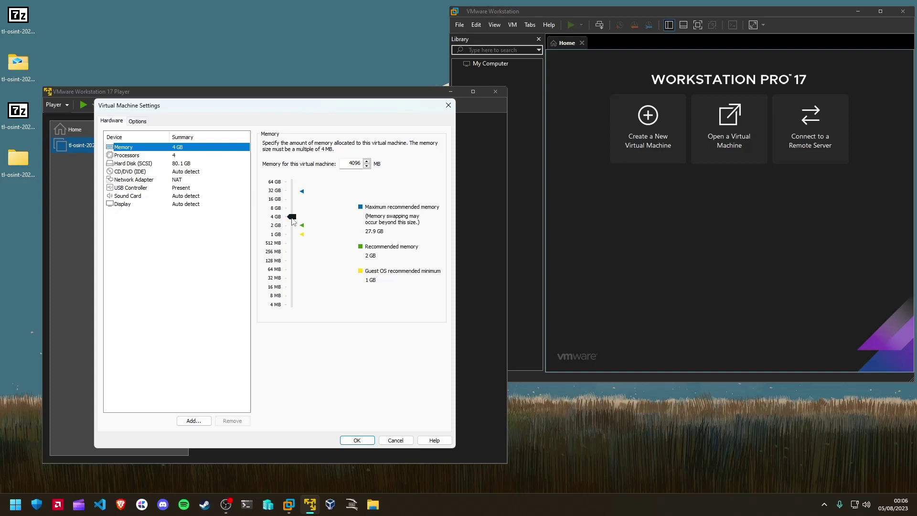
pyautogui.moveTo(292, 217); pyautogui.dragTo(293, 202)
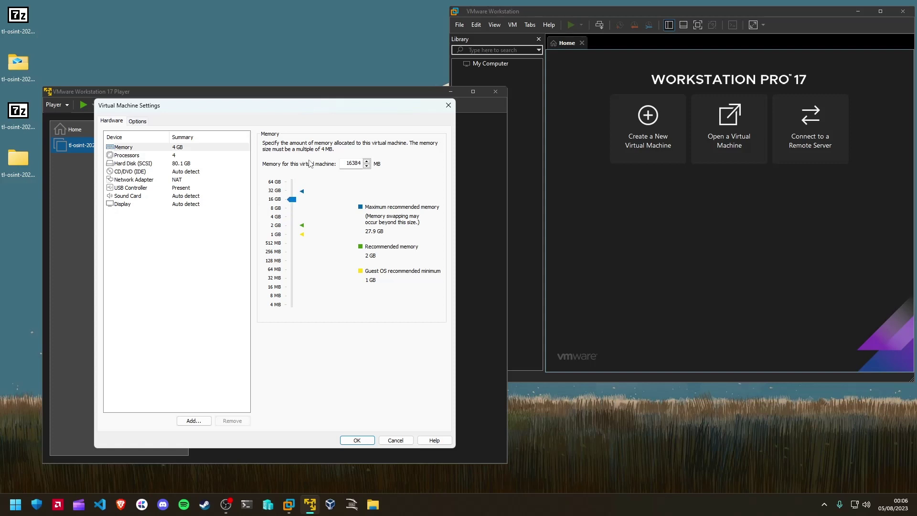
# Step: Enable Accelerate 3D graphics for the machine's display and save the virtual machine settings
pyautogui.click(205, 155)
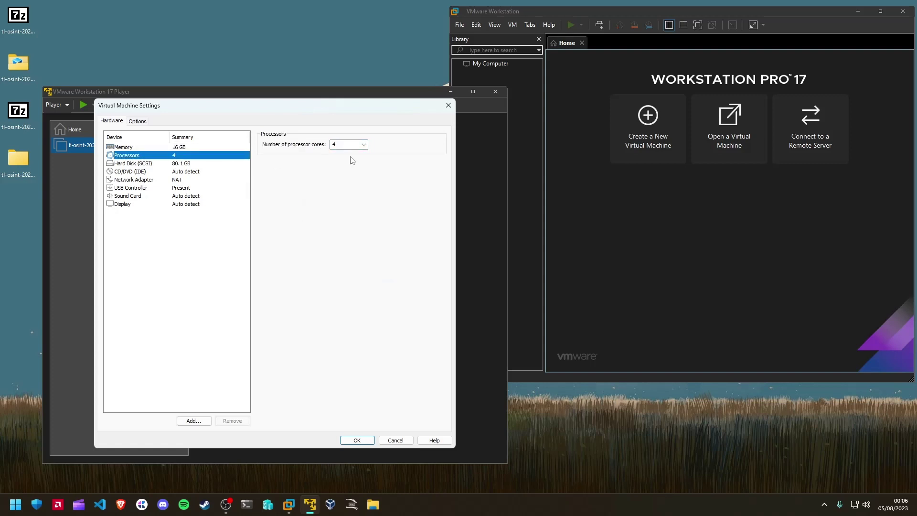
pyautogui.click(165, 204)
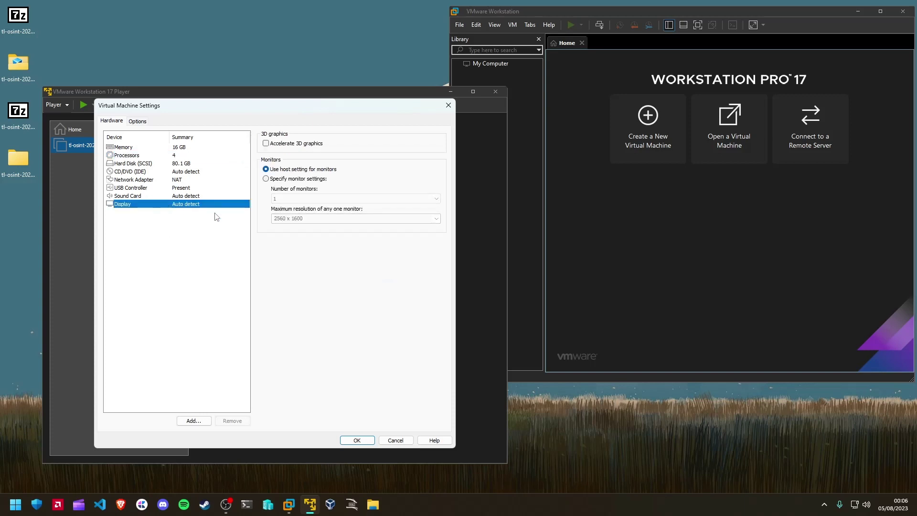
pyautogui.click(267, 145)
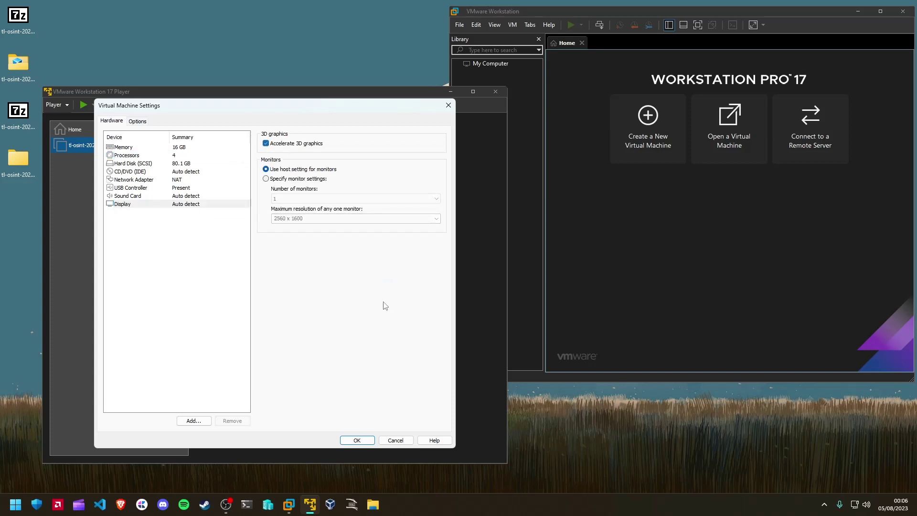
pyautogui.click(367, 441)
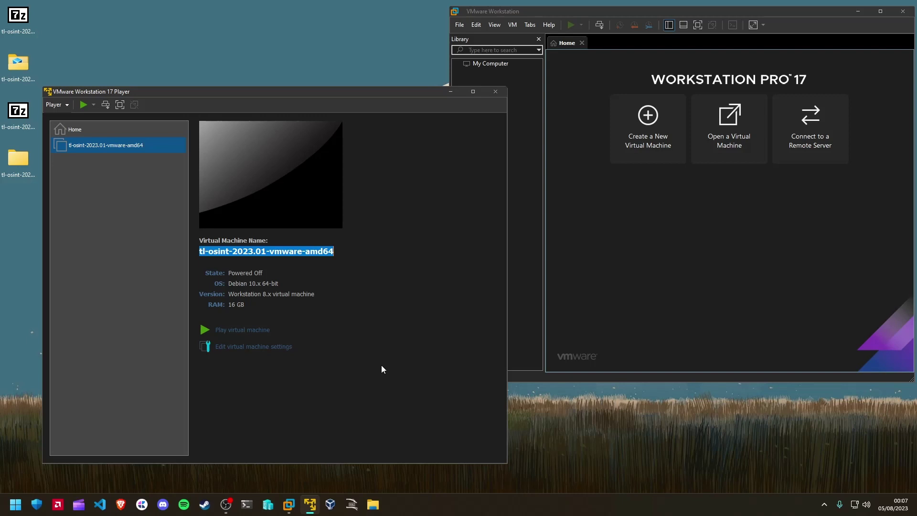
# Step: Start the tl-osint virtual machine and boot the Kali GNU/Linux entry
pyautogui.click(245, 331)
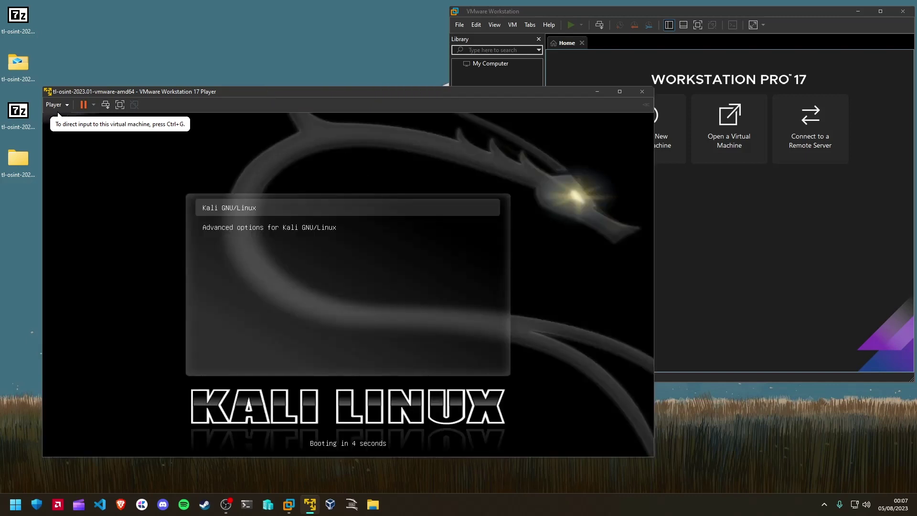
pyautogui.hotkey('ctrl', 'g')
pyautogui.press('Return')
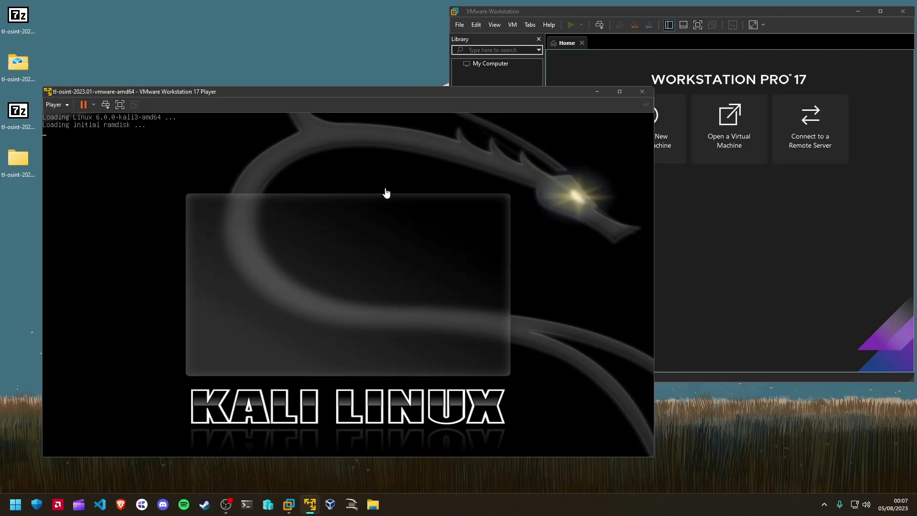
pyautogui.moveTo(350, 92); pyautogui.dragTo(345, 72)
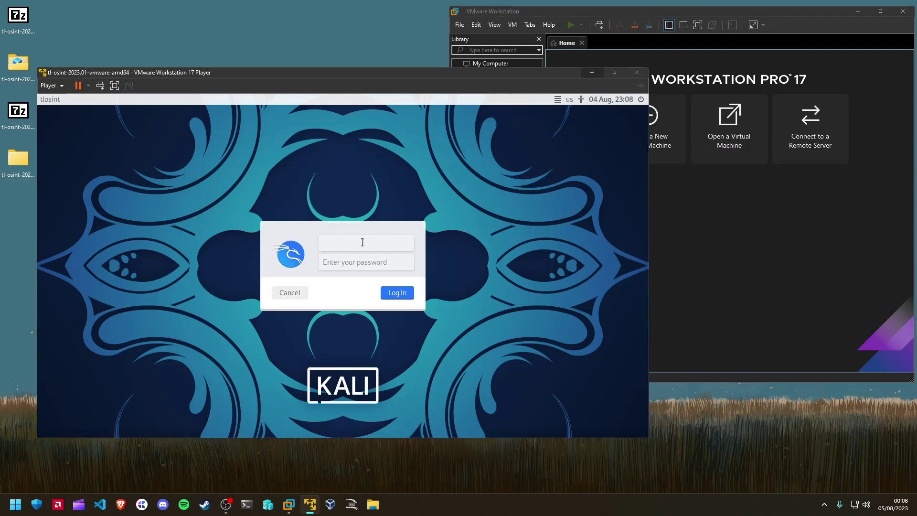
# Step: Log in to the Kali guest with the account username and password, and move the Player window higher on the desktop
pyautogui.write('osint')
pyautogui.press('Tab')
pyautogui.write('osint')
pyautogui.press('Return')
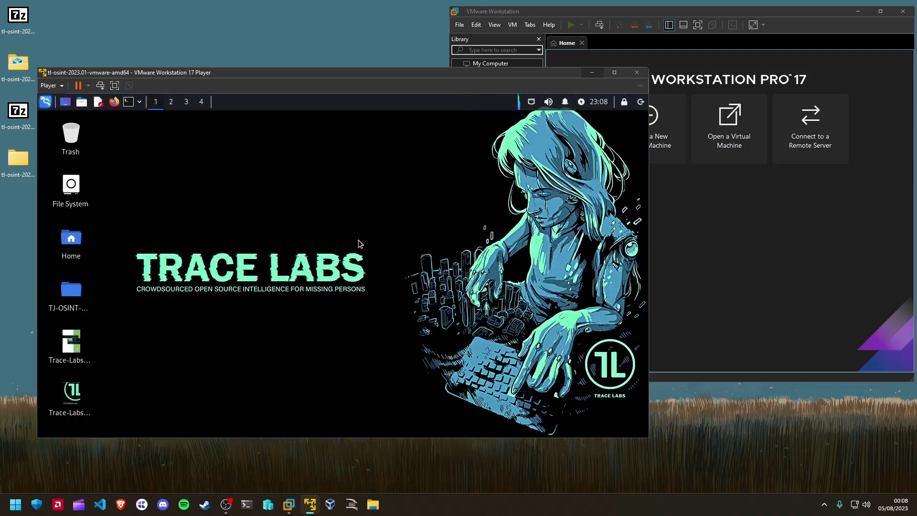
pyautogui.moveTo(237, 69); pyautogui.dragTo(271, 37)
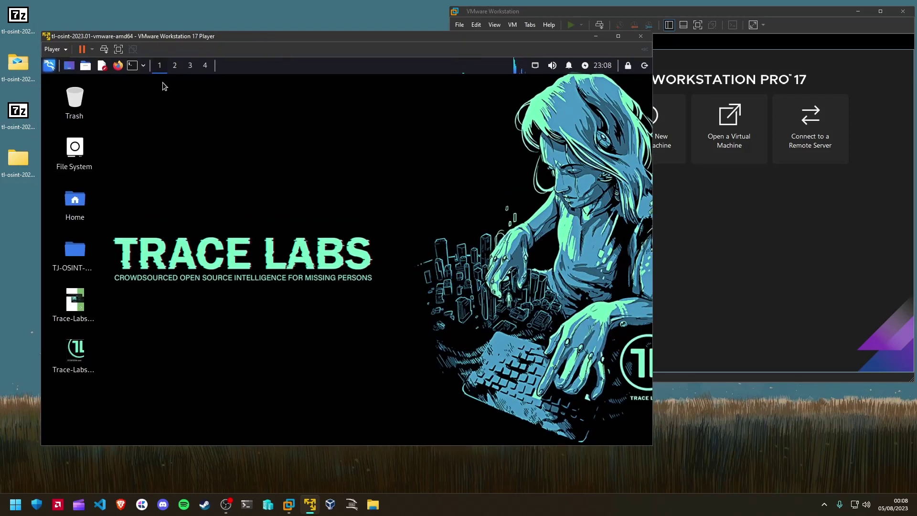
# Step: Open a terminal in the guest and refresh the package lists with sudo apt update, entering the account password
pyautogui.click(243, 125)
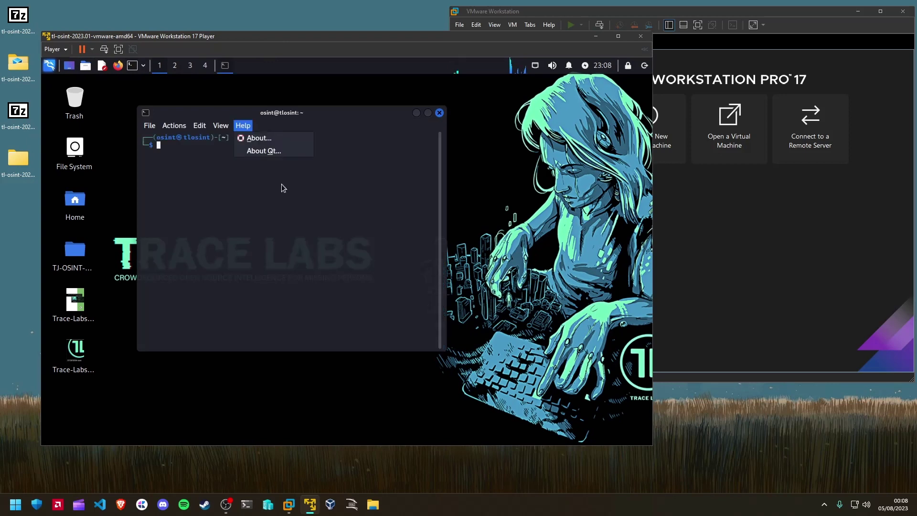
pyautogui.click(260, 137)
pyautogui.click(402, 151)
pyautogui.moveTo(356, 130)
pyautogui.mouseDown()
pyautogui.moveTo(377, 173)
pyautogui.moveTo(372, 133)
pyautogui.mouseUp()
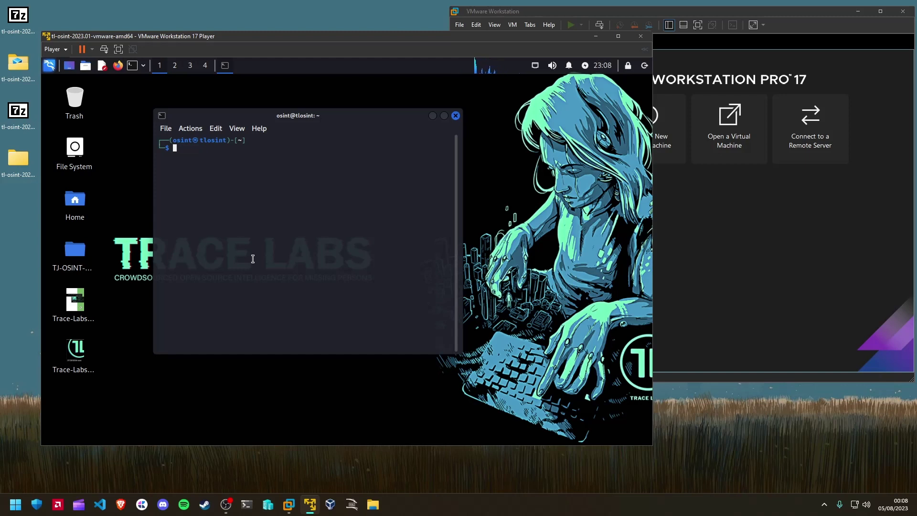
pyautogui.write('sudo apt update')
pyautogui.press('Return')
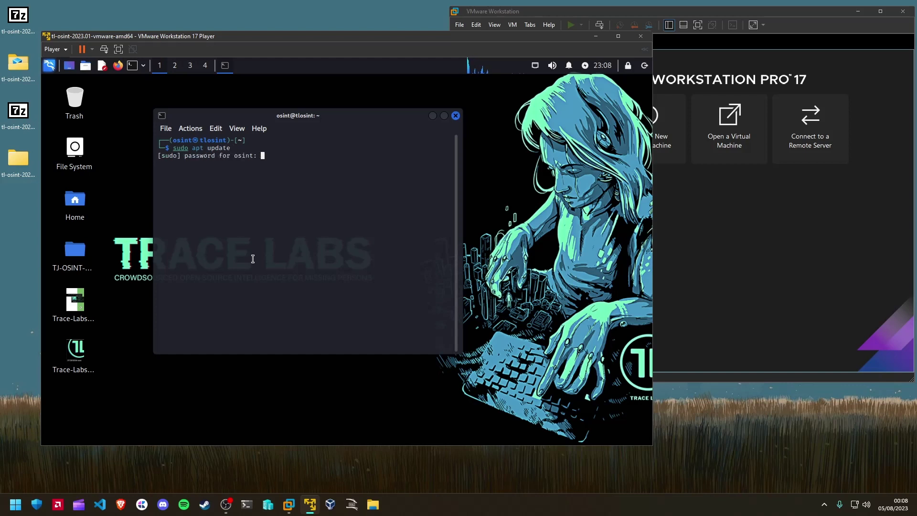
pyautogui.press('Return')
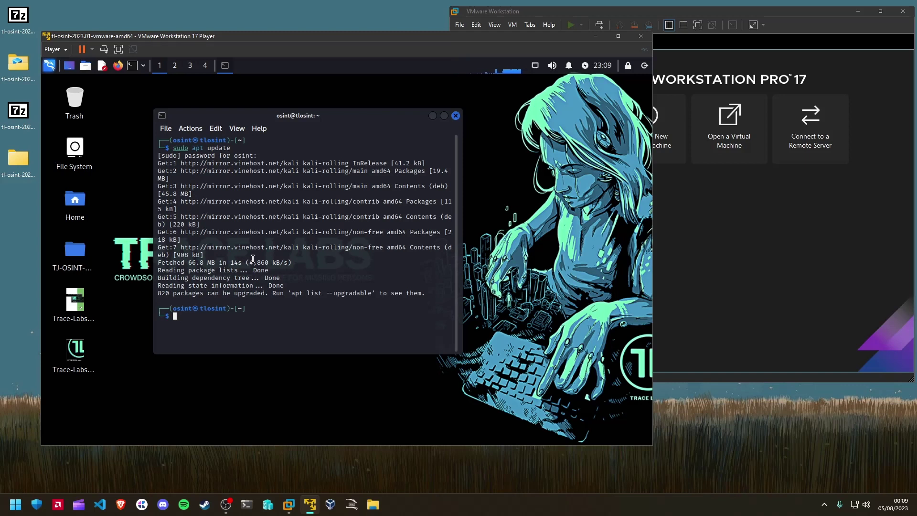
# Step: Highlight the suggested apt list --upgradable command in the update output, and close the terminal
pyautogui.moveTo(372, 294); pyautogui.dragTo(291, 295)
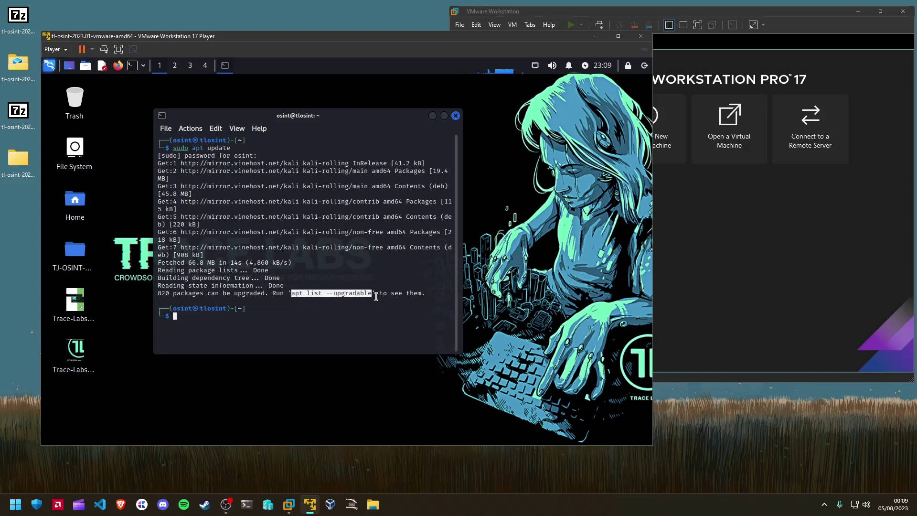
pyautogui.click(426, 304)
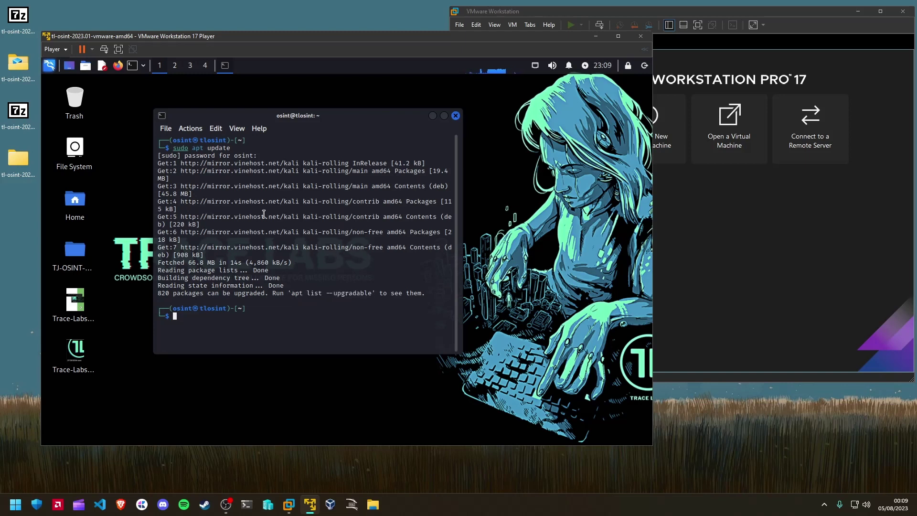
pyautogui.moveTo(355, 117); pyautogui.dragTo(375, 120)
pyautogui.click(477, 118)
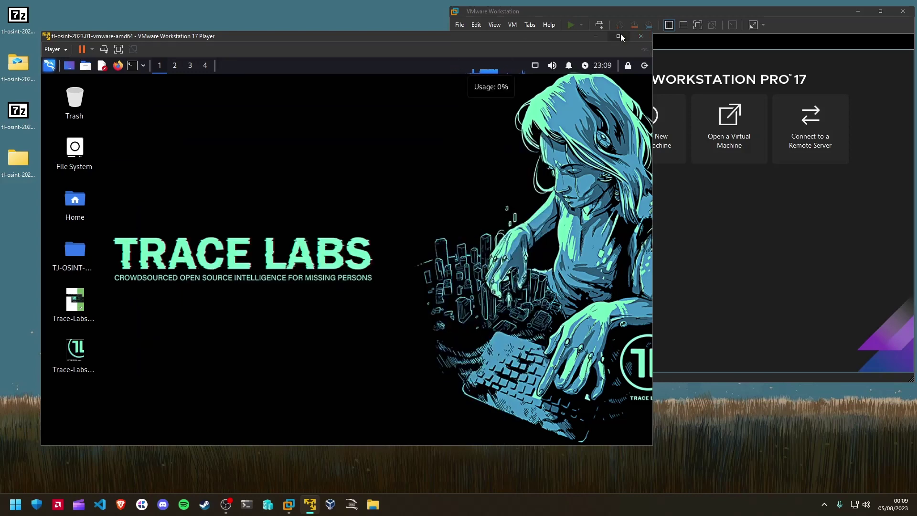
# Step: Shut down the Kali guest from its desktop
pyautogui.click(50, 70)
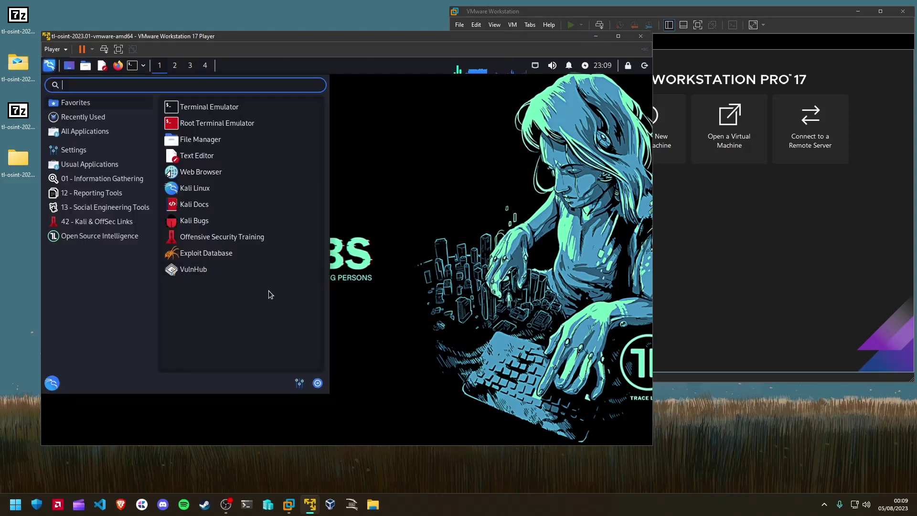
pyautogui.click(320, 384)
pyautogui.click(435, 233)
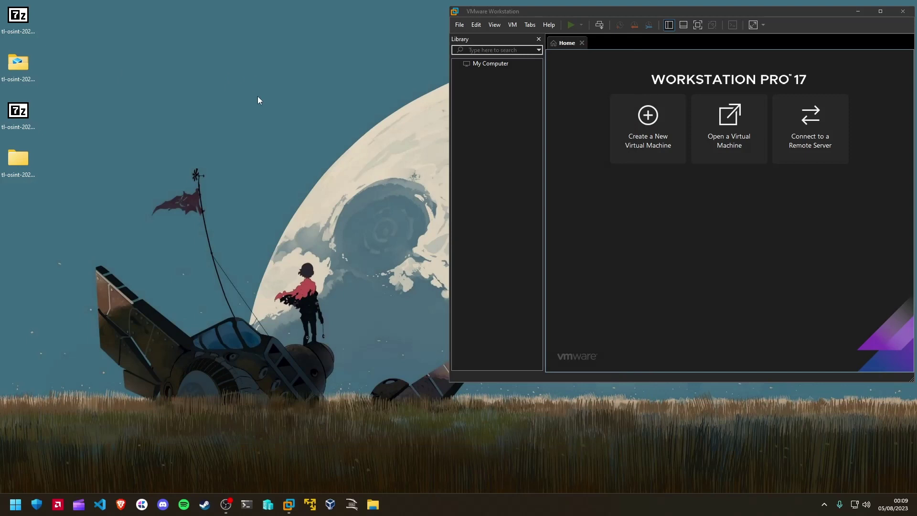
# Step: Reopen the tl-osint machine's settings in VMware Workstation 17 Player and disable Accelerate 3D graphics for the display
pyautogui.moveTo(258, 72); pyautogui.dragTo(248, 77)
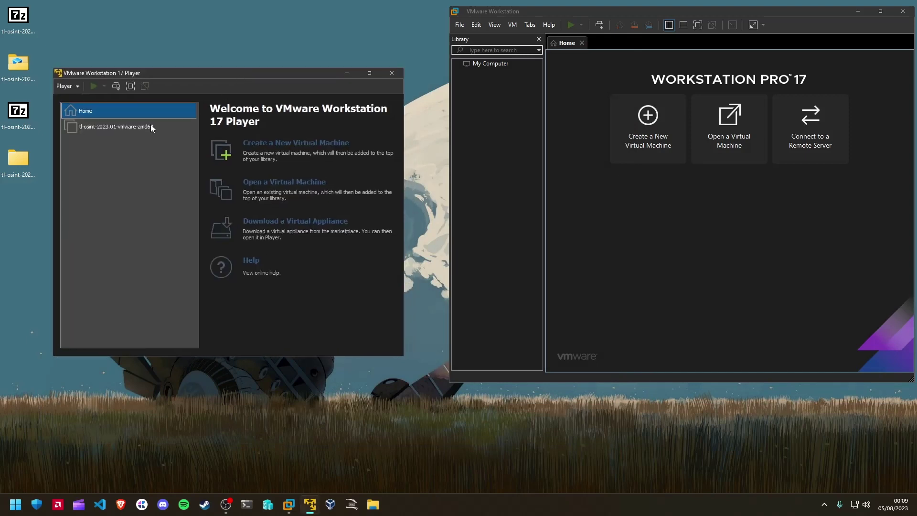
pyautogui.click(151, 126)
pyautogui.click(128, 127)
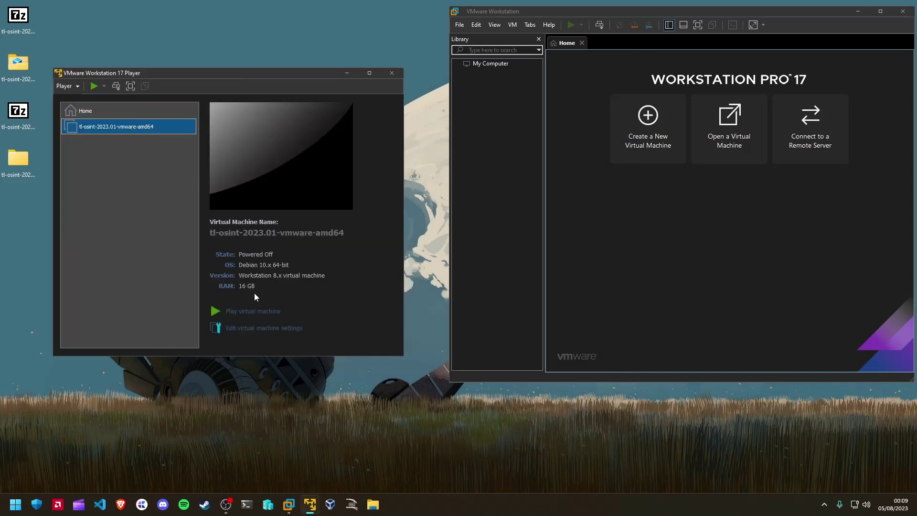
pyautogui.click(254, 330)
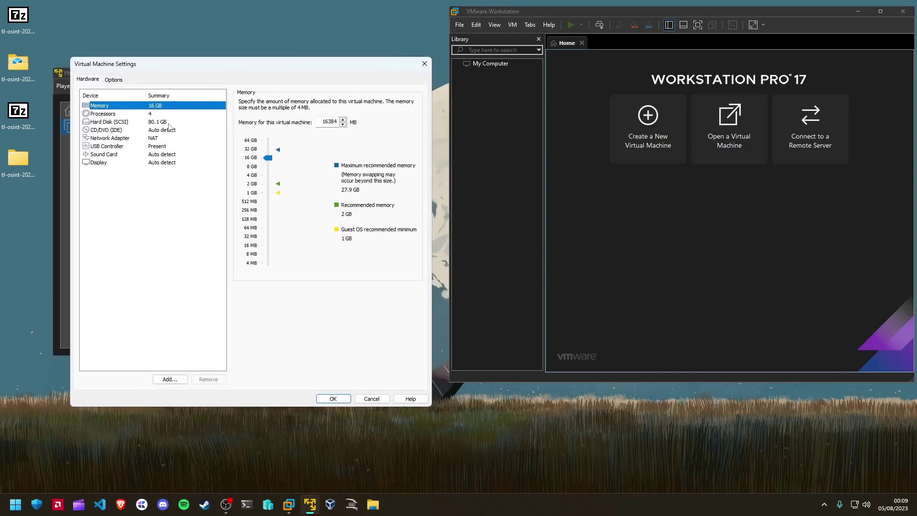
pyautogui.click(144, 164)
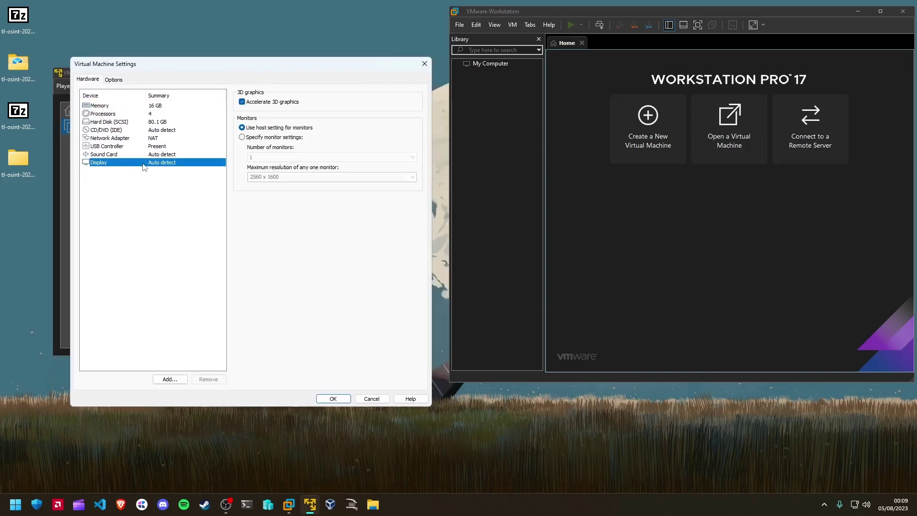
pyautogui.click(242, 102)
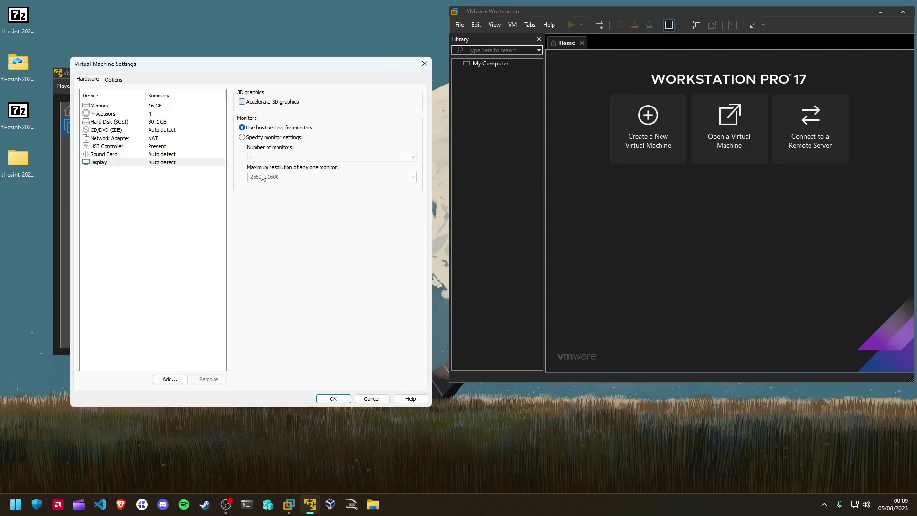
# Step: Review the machine's sound card, USB controller compatibility, network adapter and CD/DVD drive settings
pyautogui.click(144, 156)
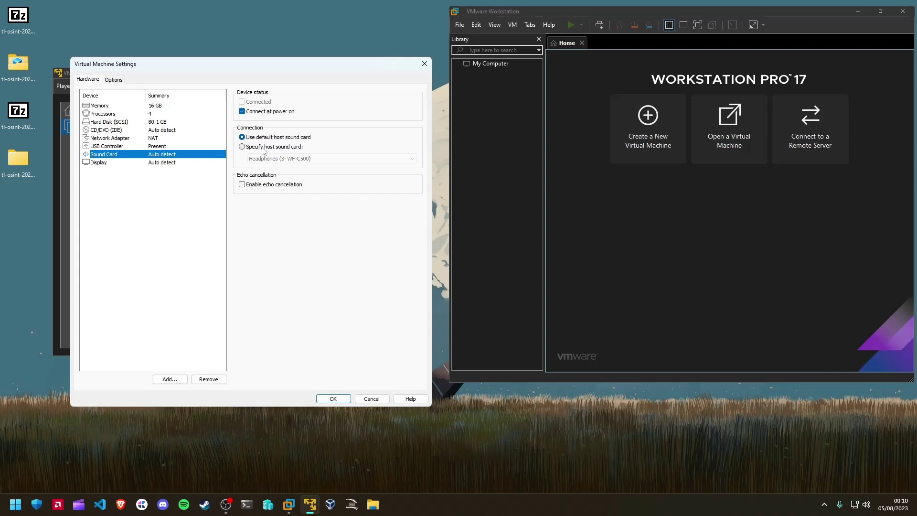
pyautogui.click(166, 146)
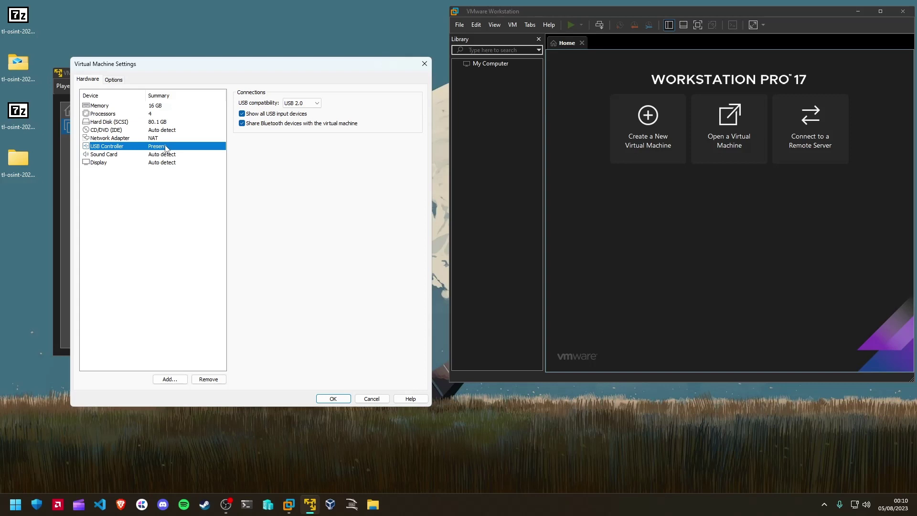
pyautogui.click(308, 104)
pyautogui.click(308, 103)
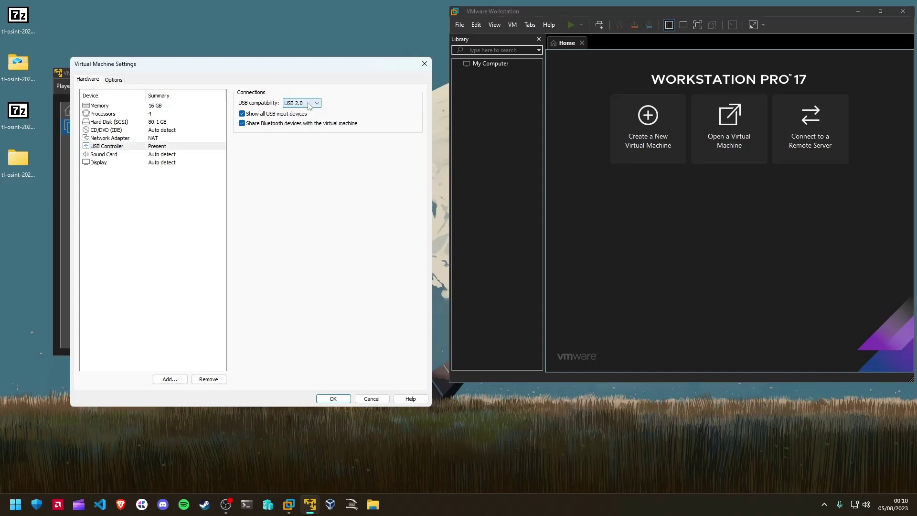
pyautogui.click(308, 104)
pyautogui.click(305, 158)
pyautogui.click(167, 138)
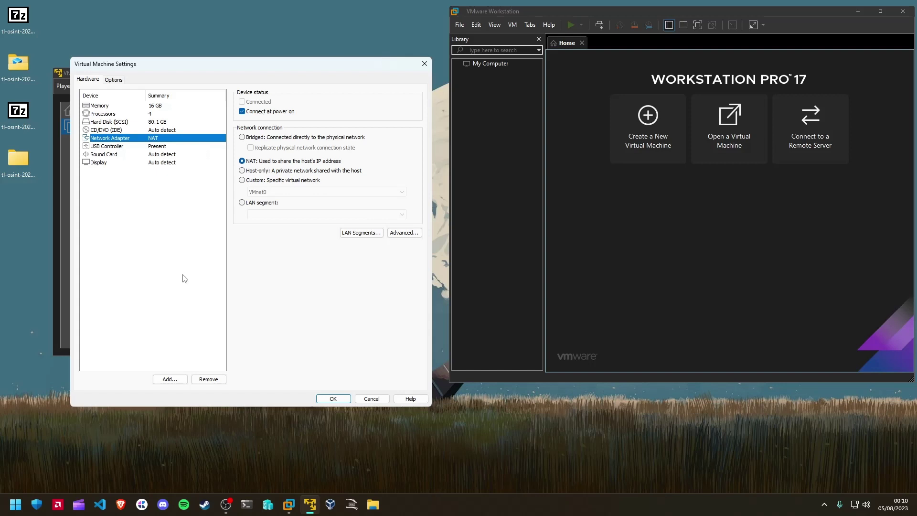
pyautogui.click(164, 131)
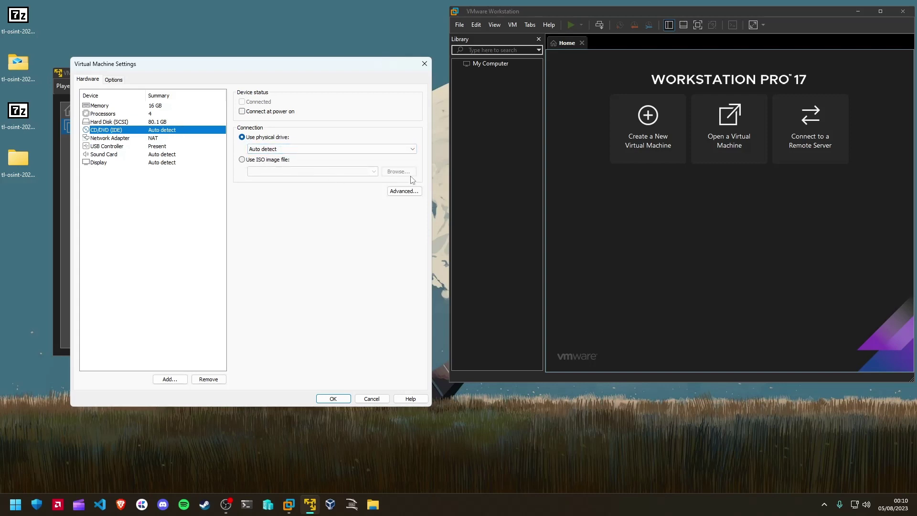
# Step: Review the machine's hard disk file path and disk utilities, and its processor and memory settings
pyautogui.click(122, 123)
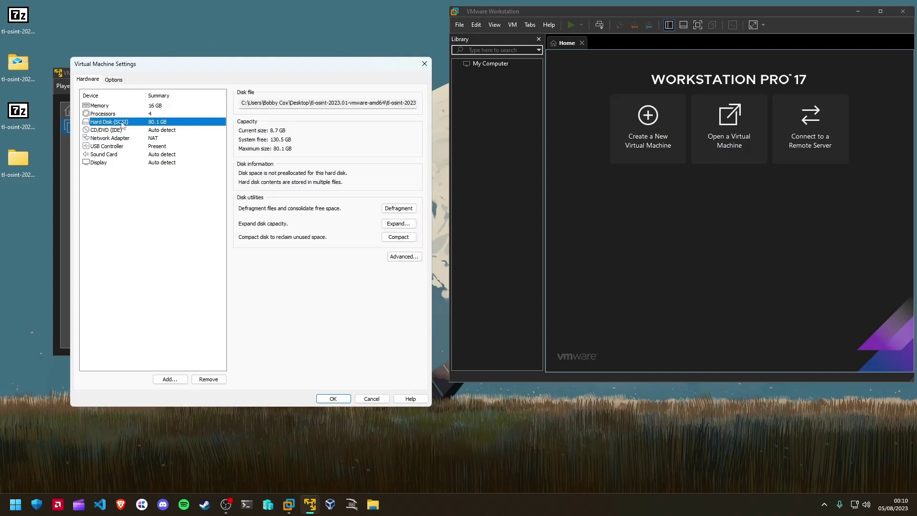
pyautogui.moveTo(242, 103); pyautogui.dragTo(398, 152)
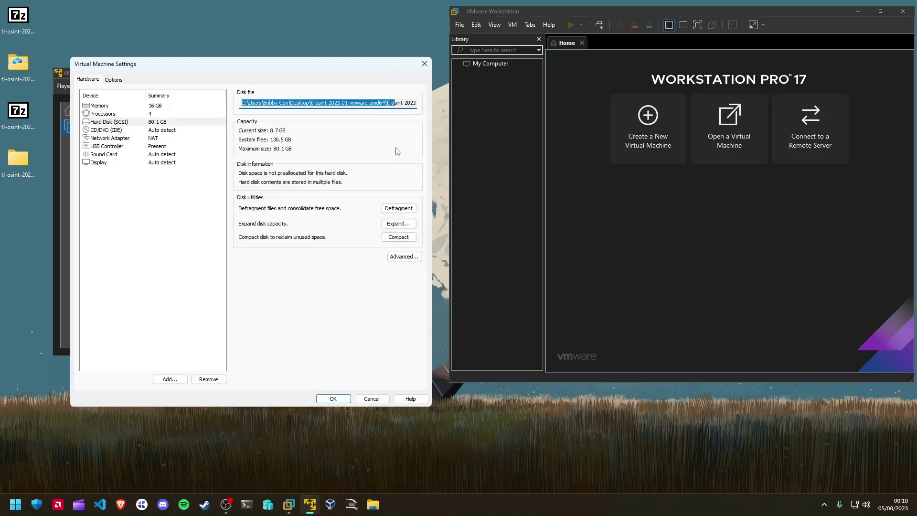
pyautogui.click(290, 103)
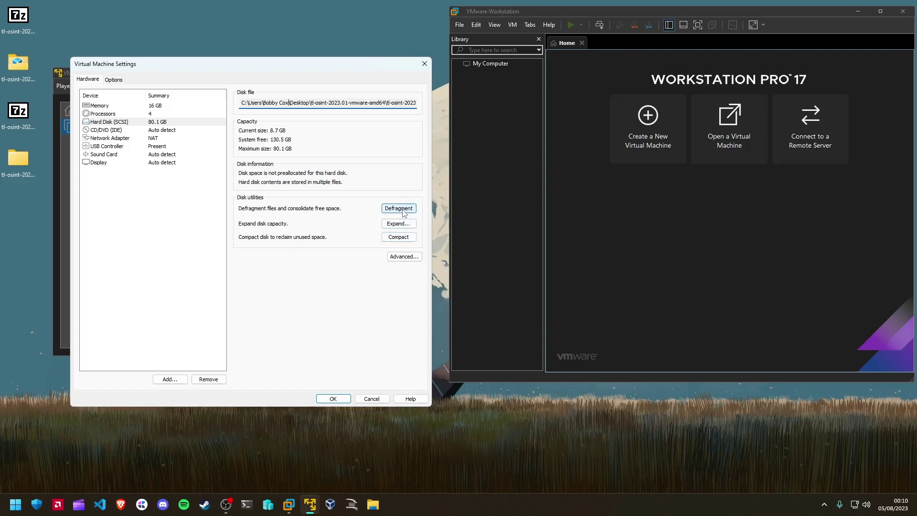
pyautogui.click(155, 114)
pyautogui.press('Up')
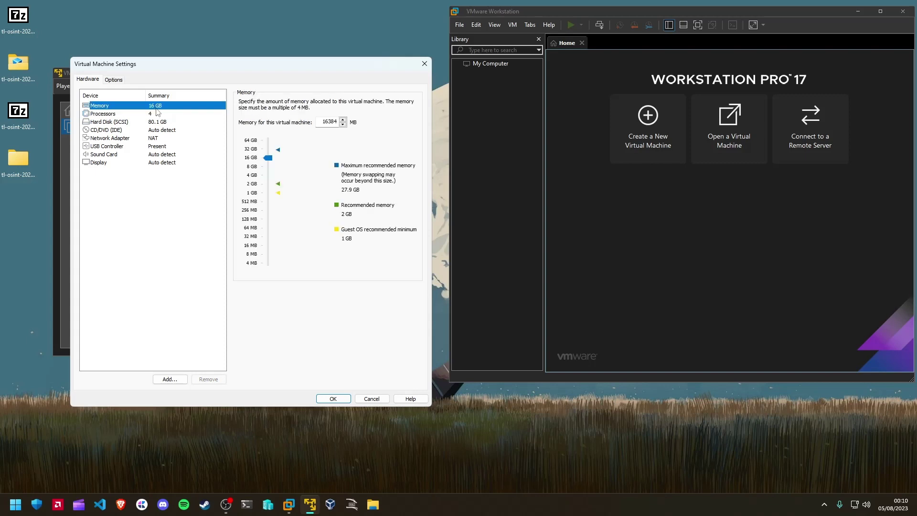
# Step: Examine the machine's General, VMware Tools, Unity and Access Control options, including the encryption dialog, without encrypting it
pyautogui.click(119, 81)
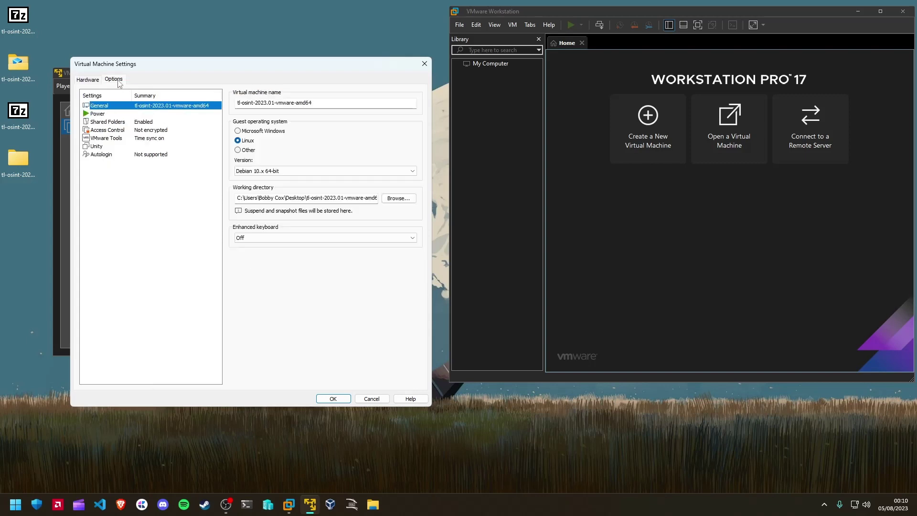
pyautogui.click(157, 141)
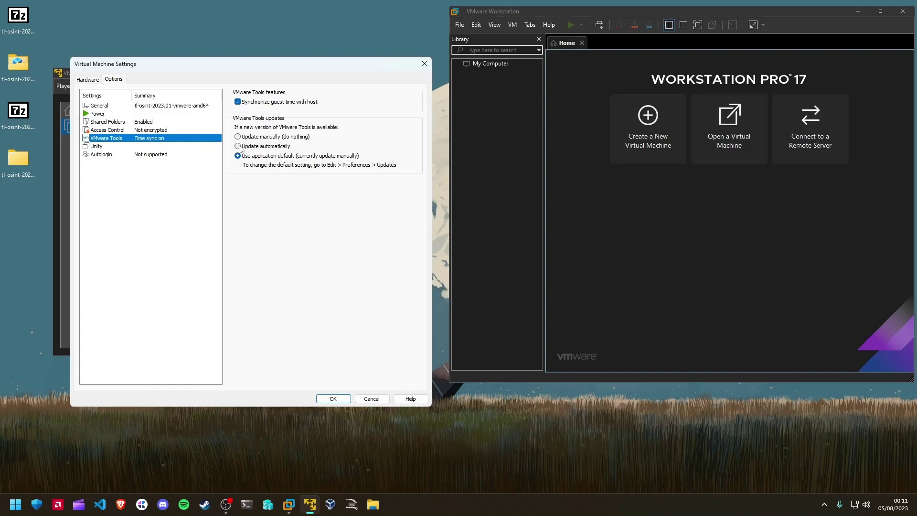
pyautogui.click(139, 147)
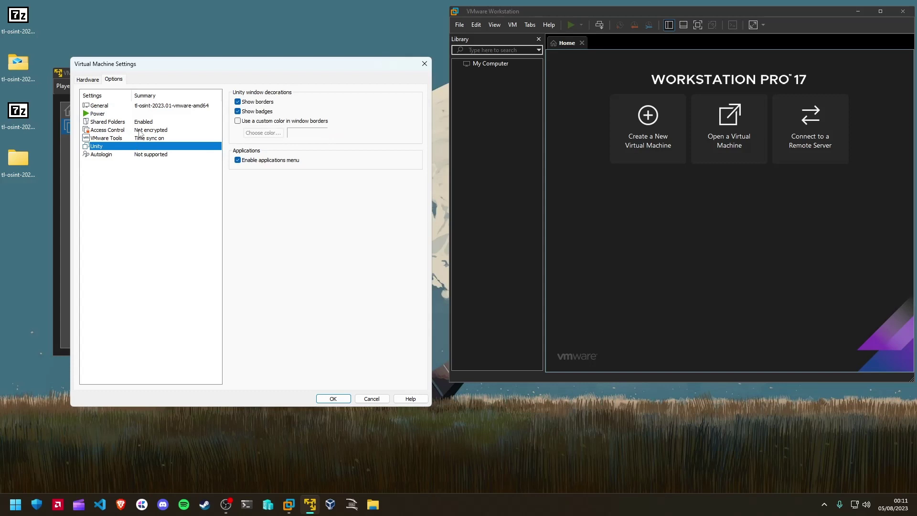
pyautogui.click(138, 131)
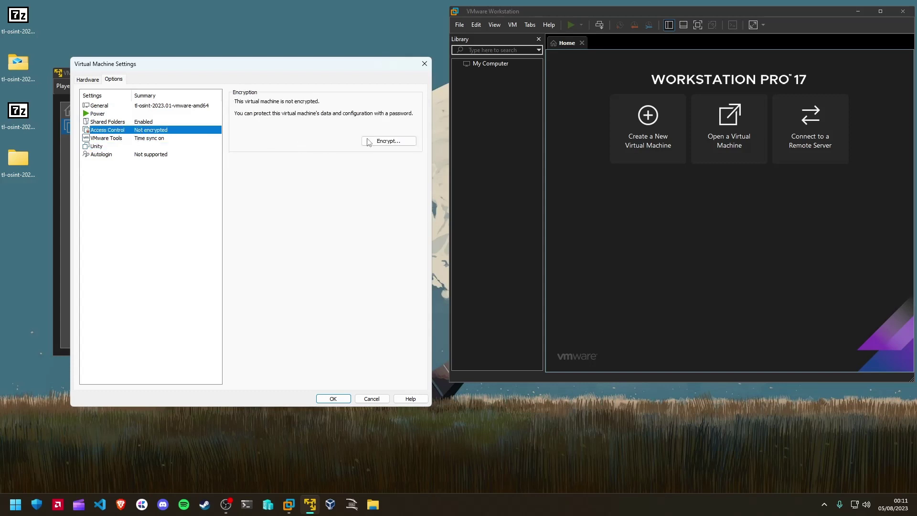
pyautogui.click(388, 141)
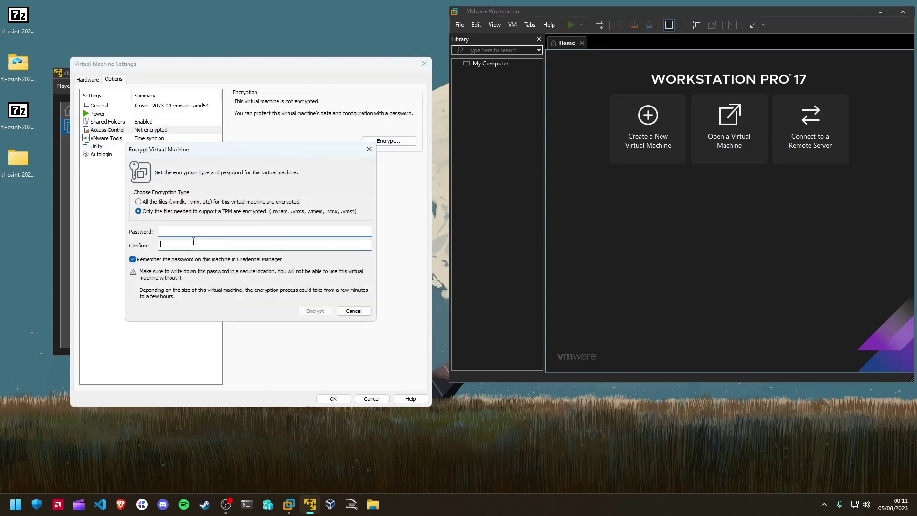
pyautogui.click(369, 149)
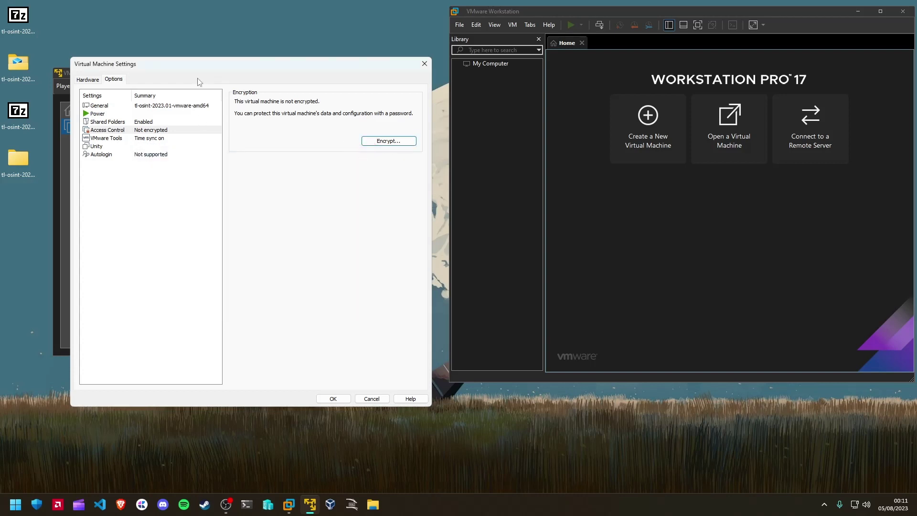
# Step: Disable shared folders for the virtual machine and check its power options
pyautogui.moveTo(201, 67); pyautogui.dragTo(353, 87)
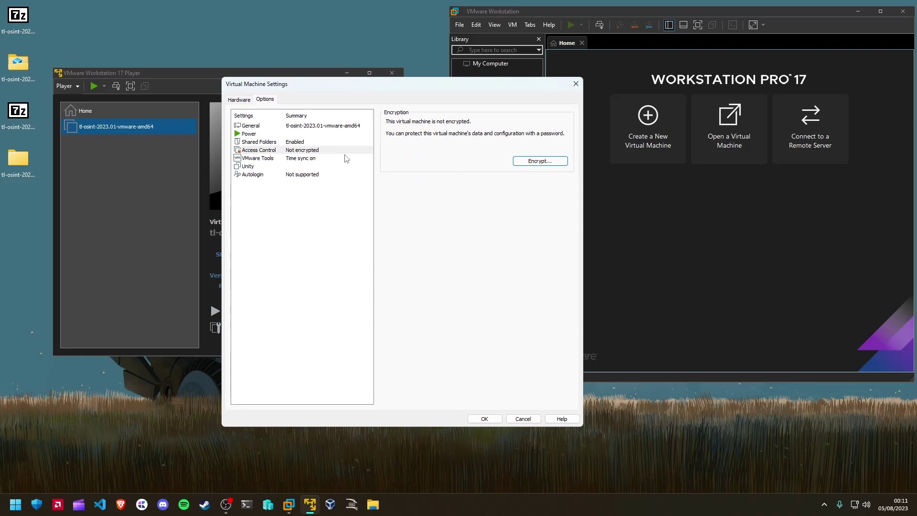
pyautogui.click(297, 142)
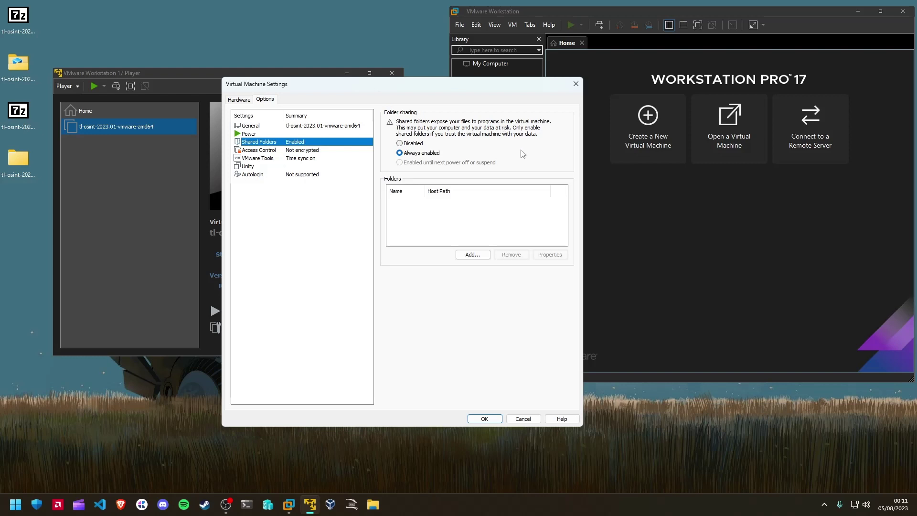
pyautogui.click(400, 143)
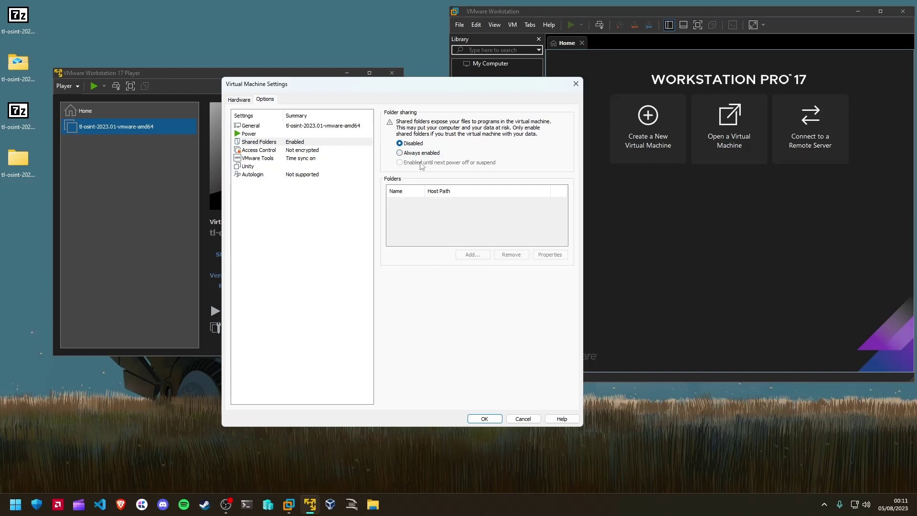
pyautogui.click(315, 136)
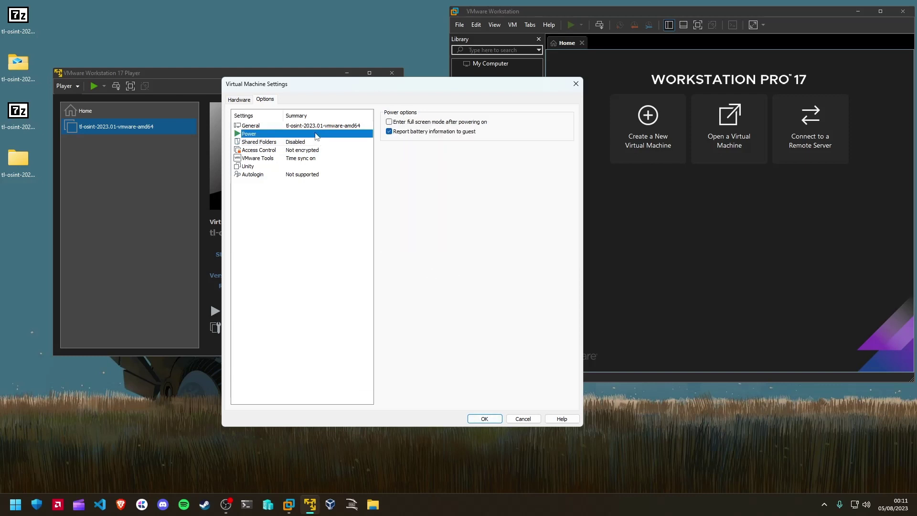
# Step: Set the enhanced keyboard to Required in the machine's general options and save the settings
pyautogui.click(307, 127)
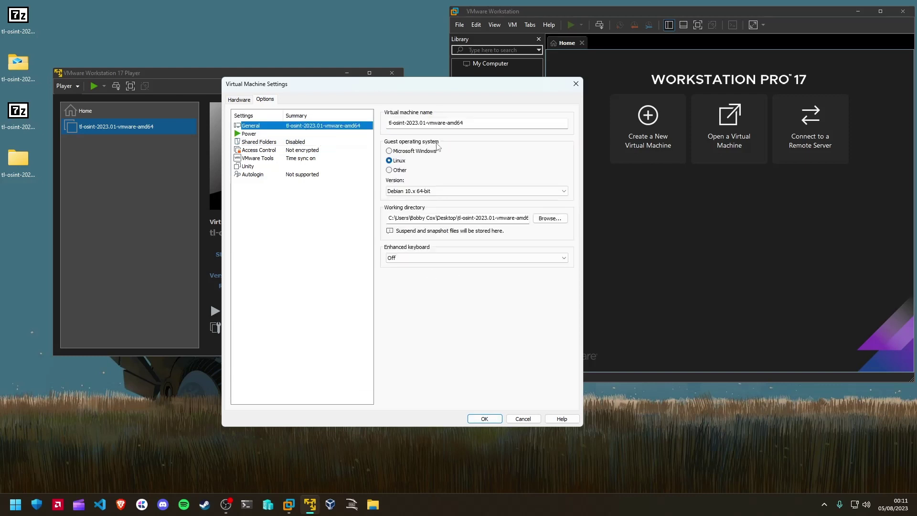
pyautogui.click(437, 257)
pyautogui.click(406, 280)
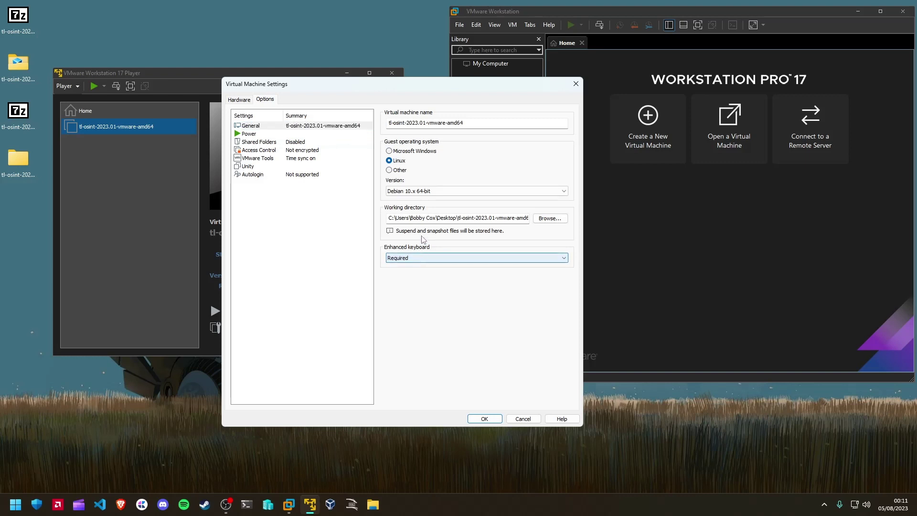
pyautogui.click(239, 99)
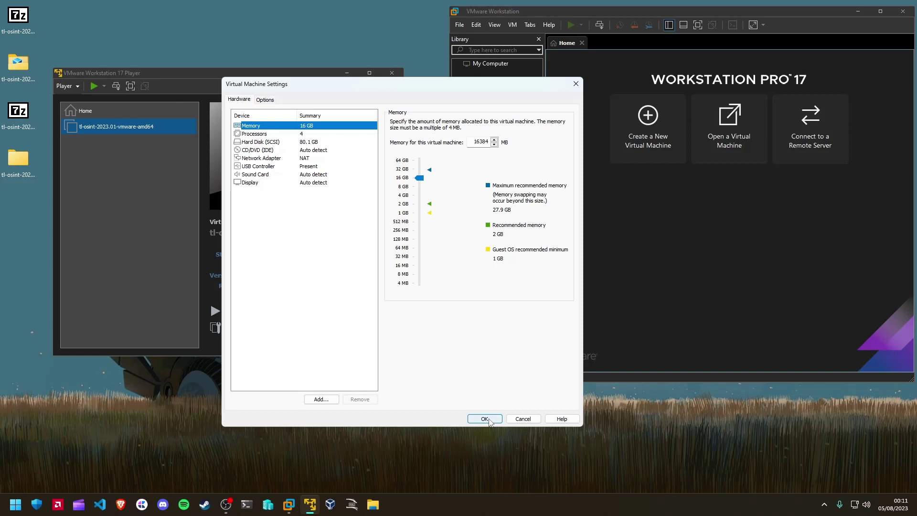
pyautogui.click(486, 419)
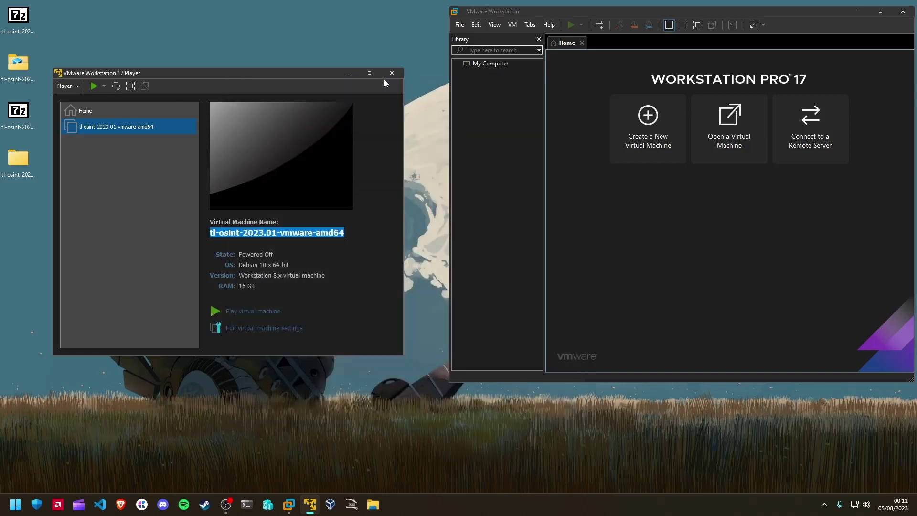
# Step: Close Workstation Player and open the virtual machine from the Desktop folder tl-osint-2023.01-vmware-amd64 in VMware Workstation Pro 17
pyautogui.click(393, 73)
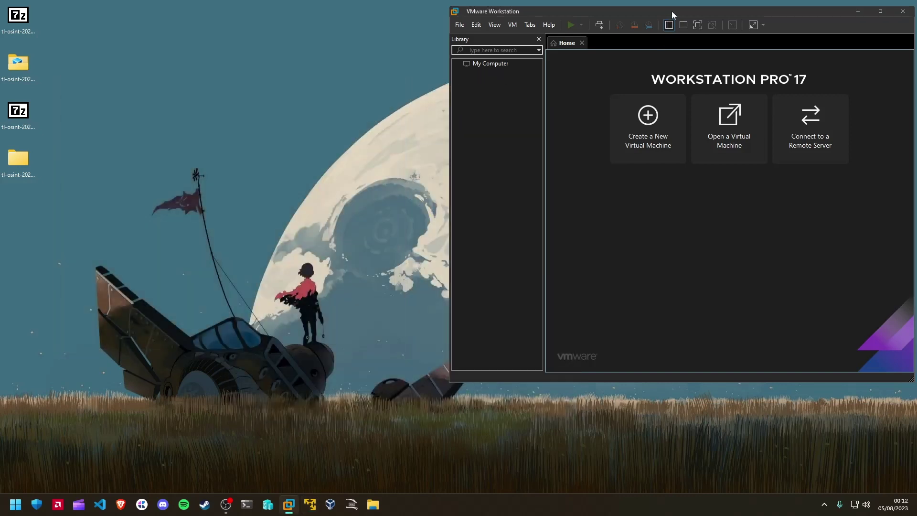
pyautogui.moveTo(672, 11); pyautogui.dragTo(343, 35)
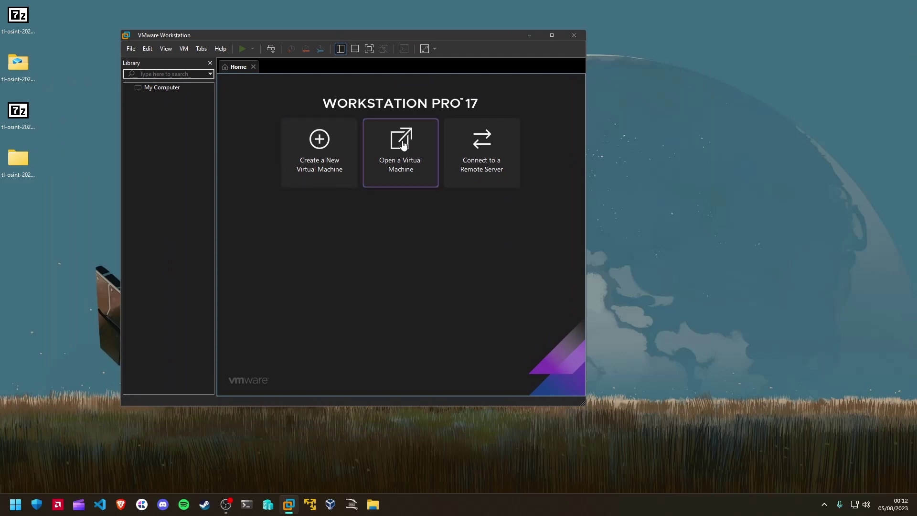
pyautogui.click(416, 187)
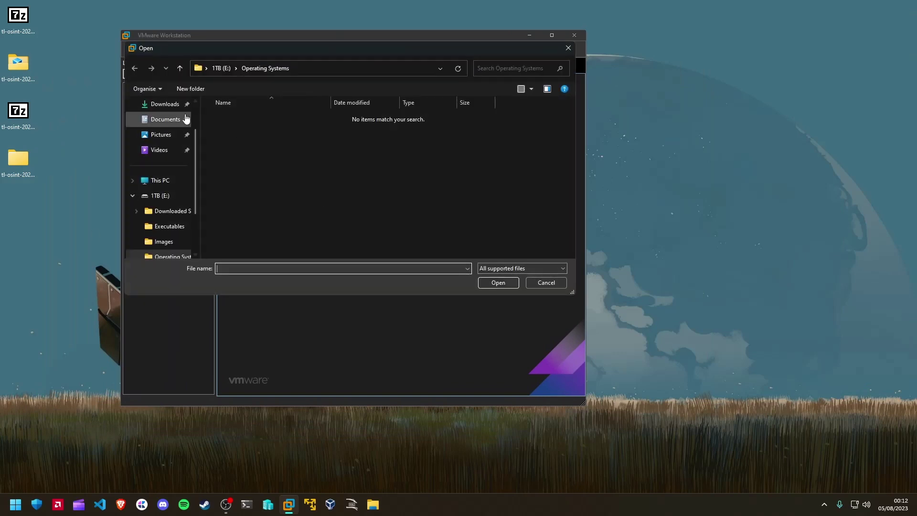
pyautogui.scroll(1, 182, 231)
pyautogui.click(181, 136)
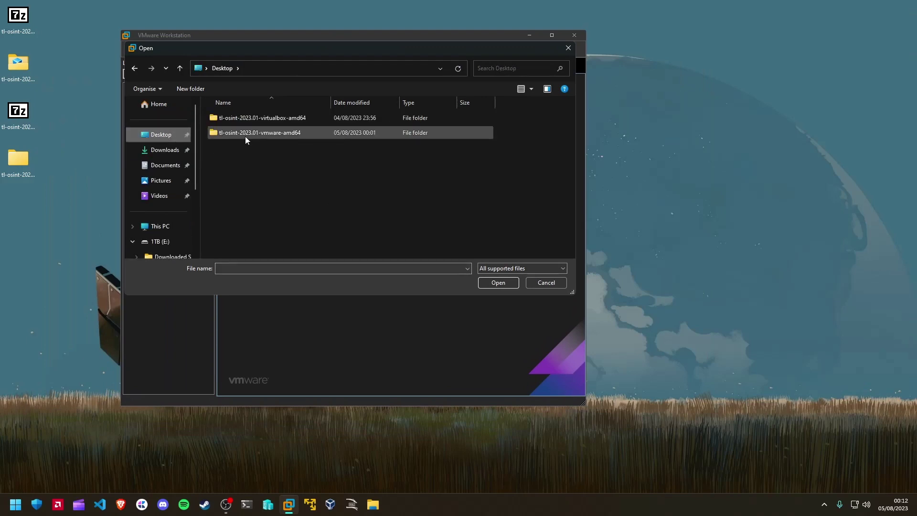
pyautogui.click(245, 134)
pyautogui.doubleClick(245, 134)
pyautogui.doubleClick(251, 118)
pyautogui.doubleClick(254, 123)
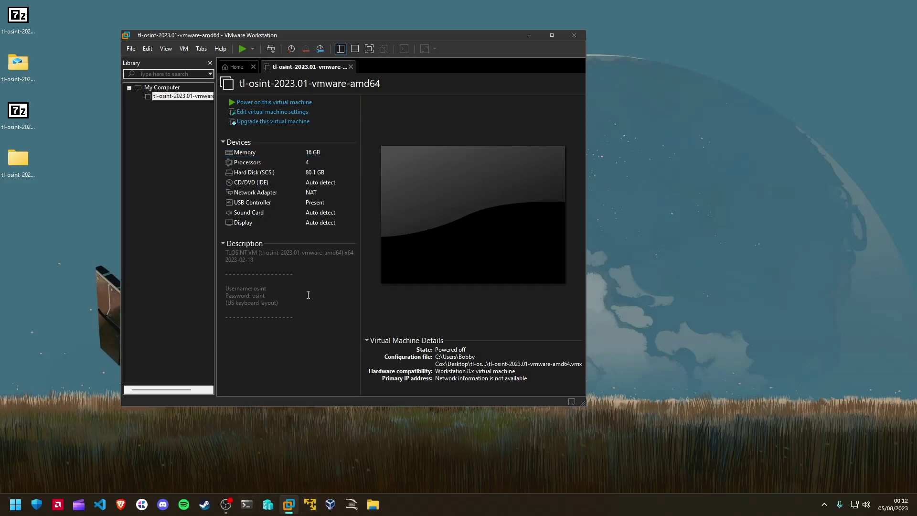
# Step: Try upgrading the machine's hardware compatibility to Workstation 17.x, review the compatible products and limitations, and cancel at the clone choice
pyautogui.click(305, 122)
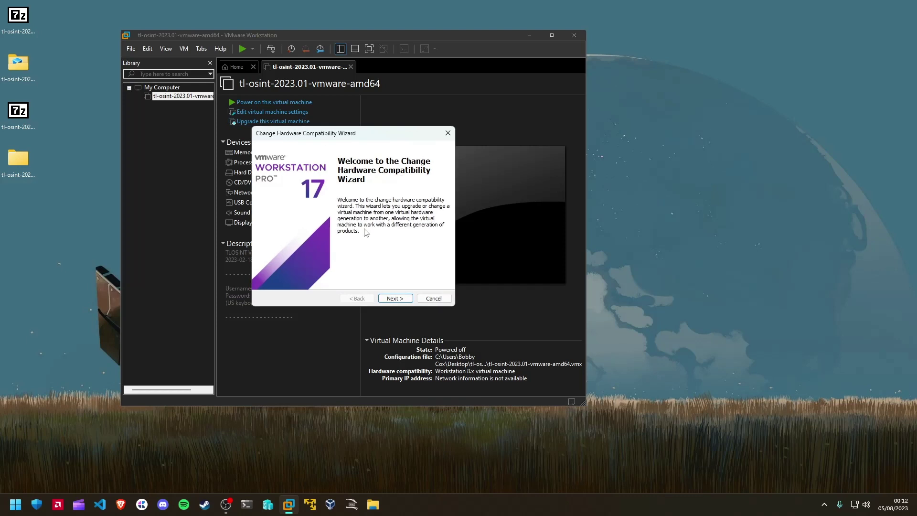
pyautogui.click(389, 297)
pyautogui.click(366, 185)
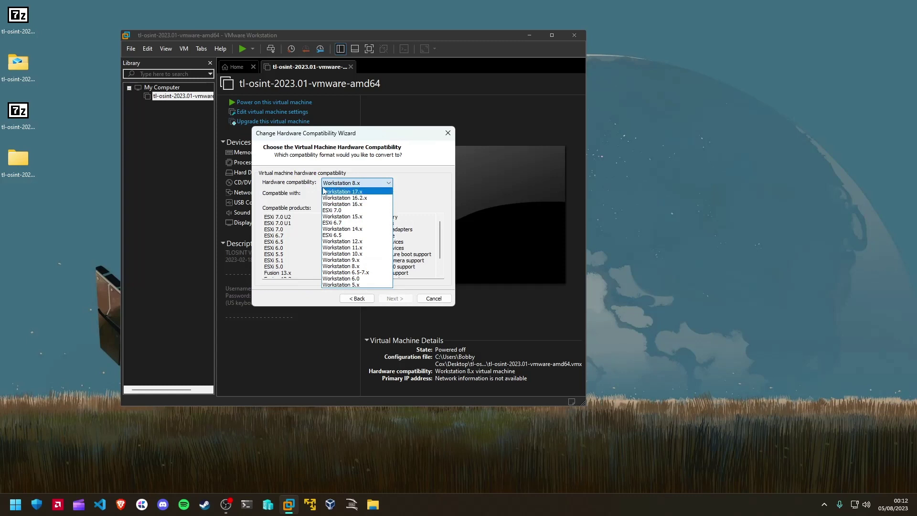
pyautogui.click(381, 192)
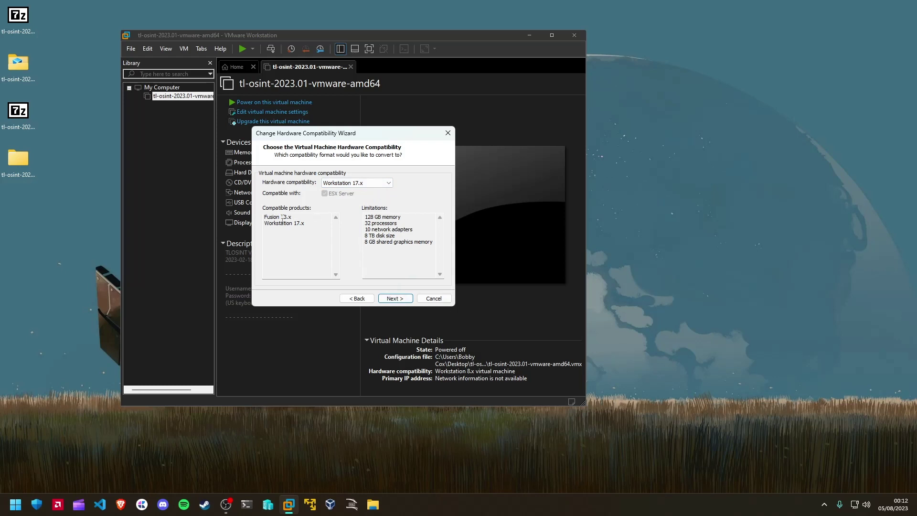
pyautogui.moveTo(292, 218)
pyautogui.mouseDown()
pyautogui.moveTo(264, 219)
pyautogui.moveTo(307, 224)
pyautogui.mouseUp()
pyautogui.click(308, 231)
pyautogui.moveTo(365, 223); pyautogui.dragTo(379, 244)
pyautogui.click(379, 244)
pyautogui.click(403, 300)
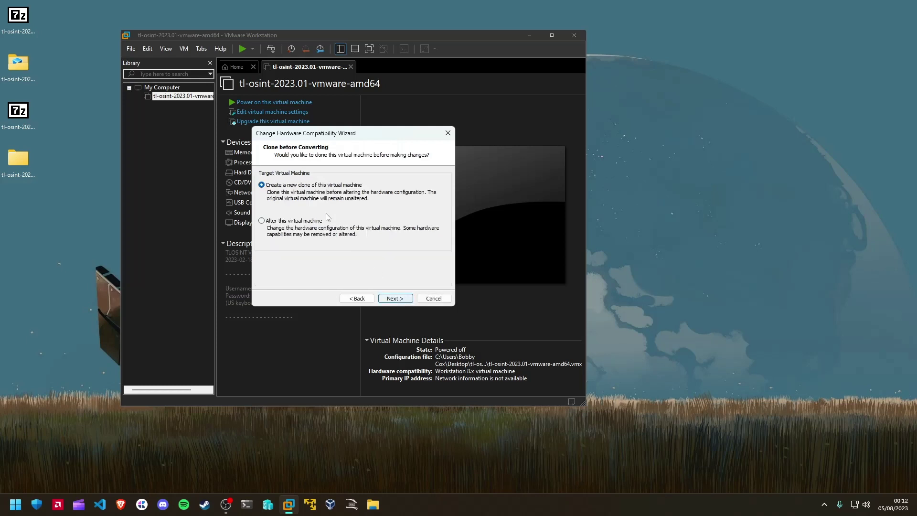
pyautogui.click(445, 297)
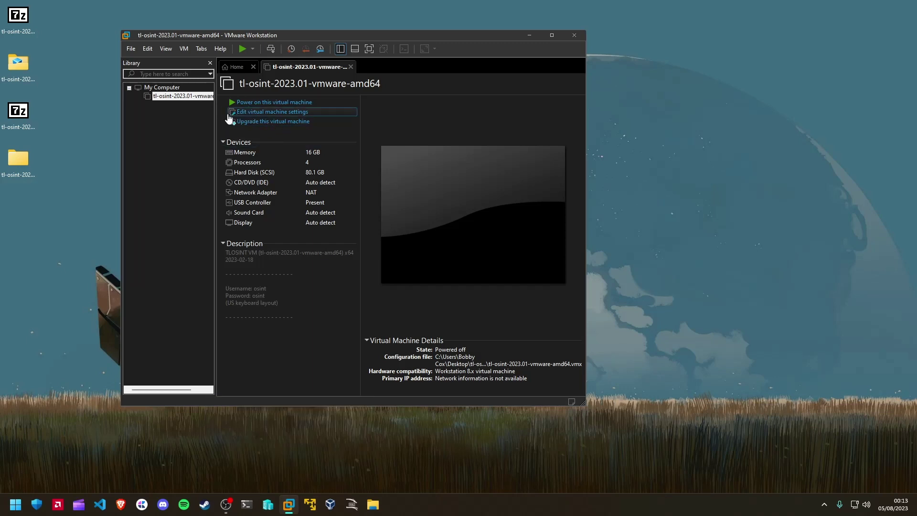
# Step: In the machine's advanced options, enable "Side channel mitigations is not enable for Hyper-V enabled hosts"
pyautogui.click(281, 114)
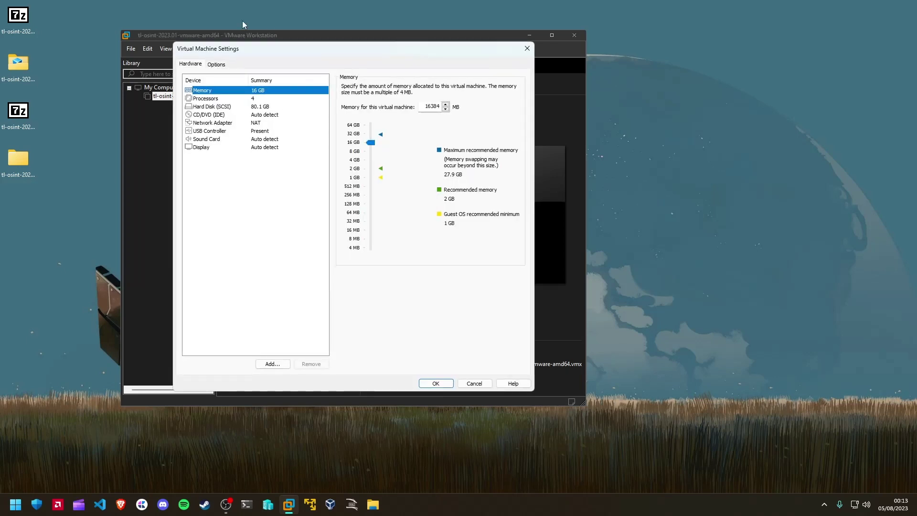
pyautogui.click(218, 64)
pyautogui.click(238, 188)
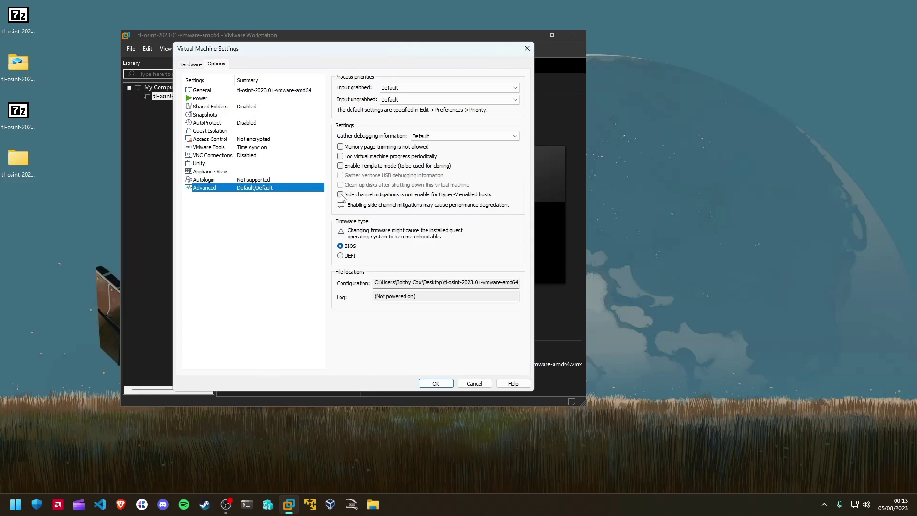
pyautogui.click(385, 200)
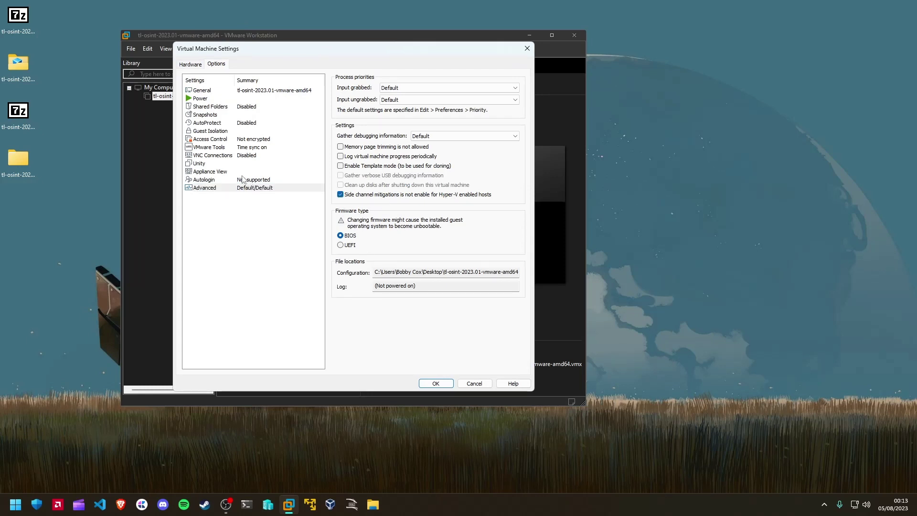
# Step: Enable Accelerate 3D graphics for the machine's display, and power on the virtual machine with the saved settings
pyautogui.click(201, 67)
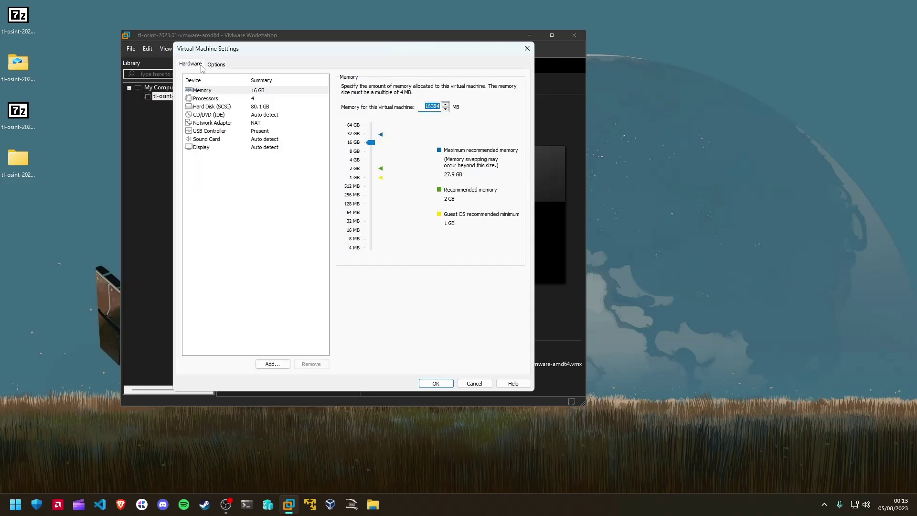
pyautogui.click(263, 148)
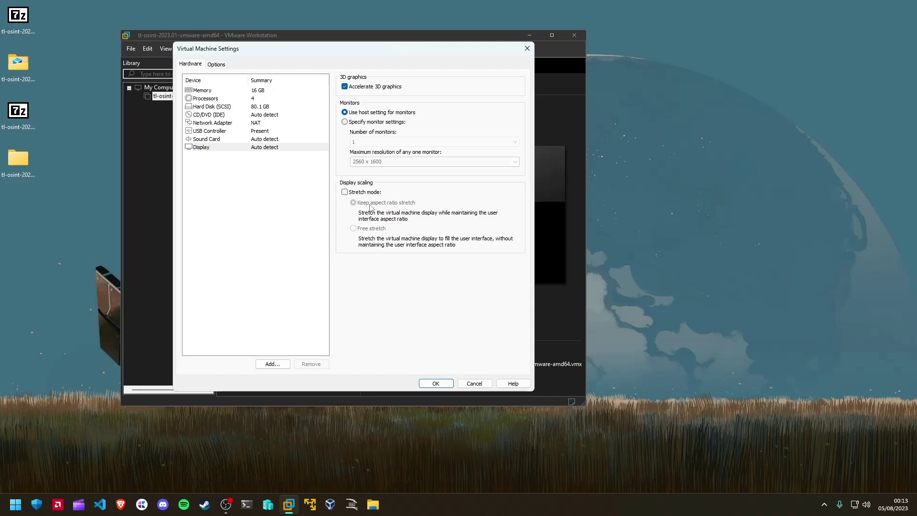
pyautogui.click(441, 383)
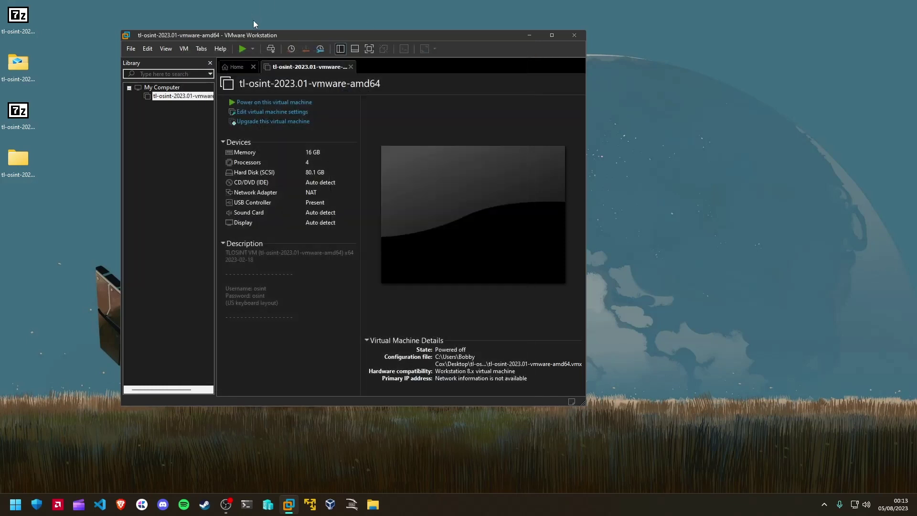
pyautogui.click(269, 104)
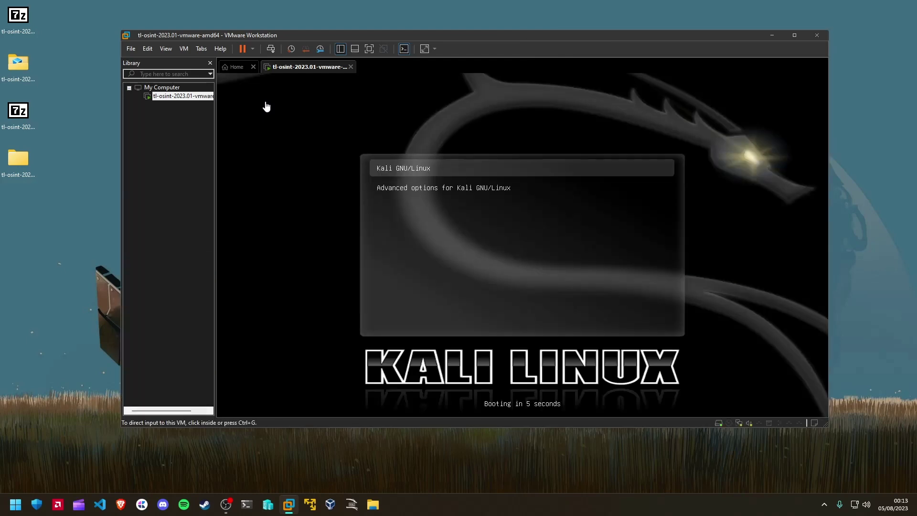
# Step: Boot the Kali GNU/Linux entry and log in to the guest as osint with the account password
pyautogui.click(266, 107)
pyautogui.press('Return')
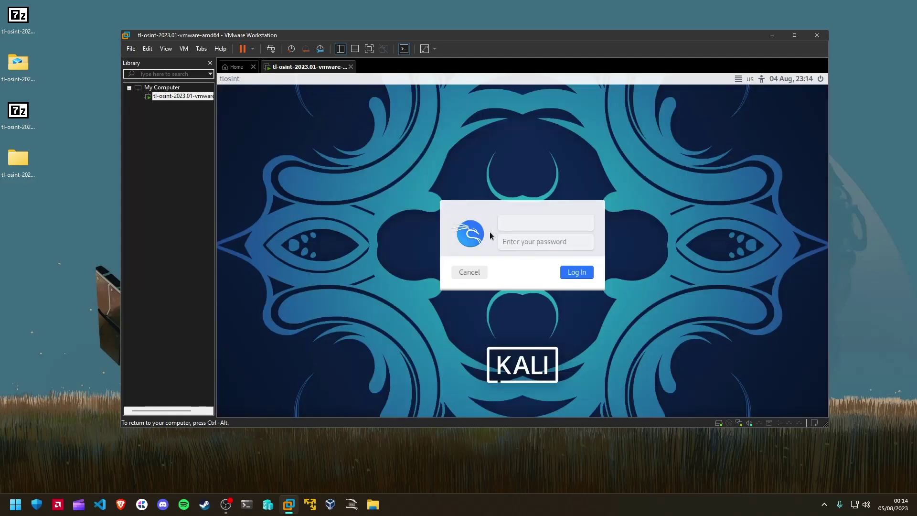
pyautogui.click(522, 224)
pyautogui.write('osint')
pyautogui.press('Tab')
pyautogui.write('o')
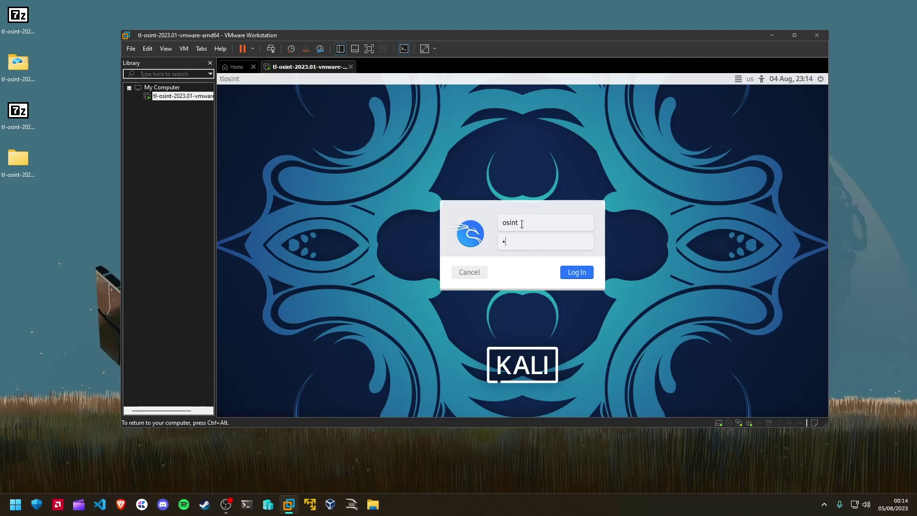
pyautogui.press('Return')
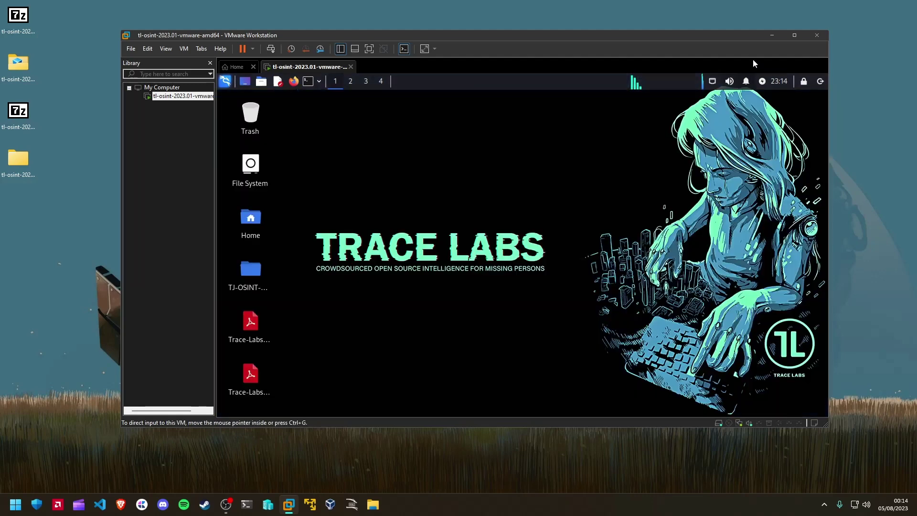
# Step: Maximize the Workstation window, run sudo apt update in a guest terminal with the account password, and close the terminal
pyautogui.click(794, 35)
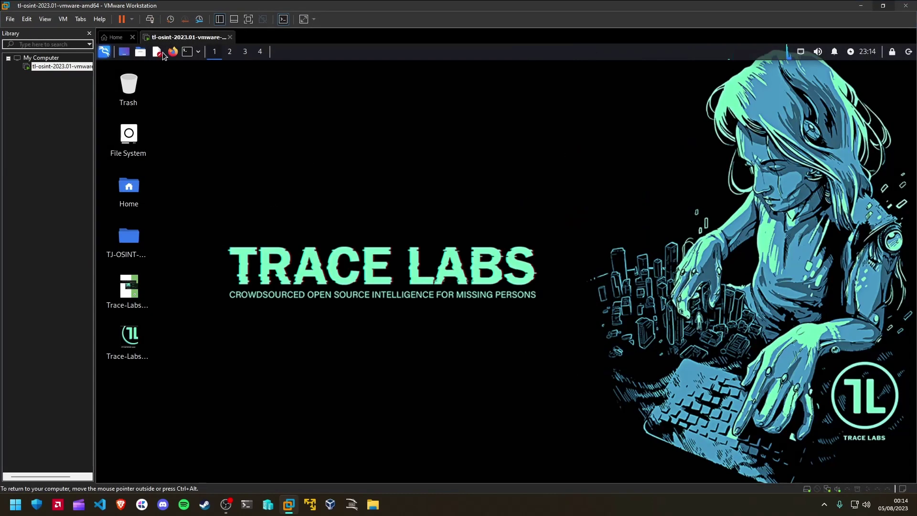
pyautogui.click(187, 53)
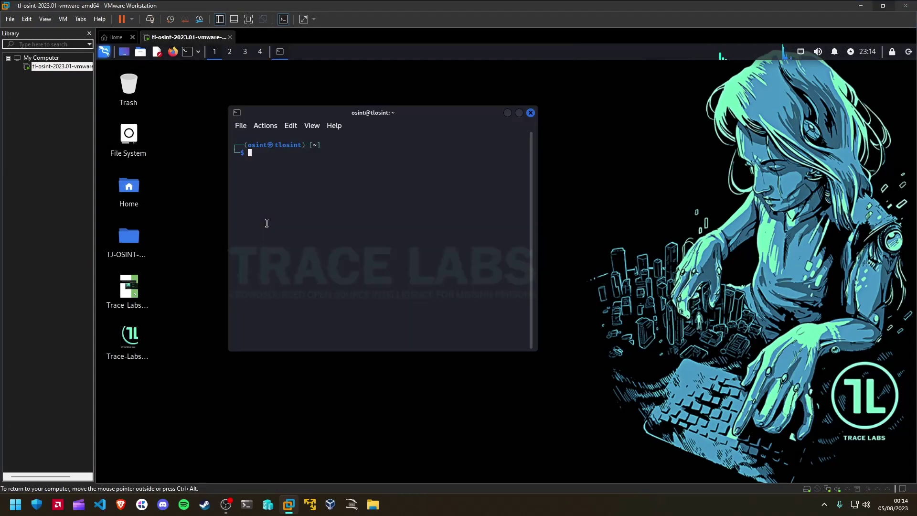
pyautogui.moveTo(286, 113)
pyautogui.mouseDown()
pyautogui.moveTo(362, 187)
pyautogui.moveTo(273, 120)
pyautogui.moveTo(301, 111)
pyautogui.mouseUp()
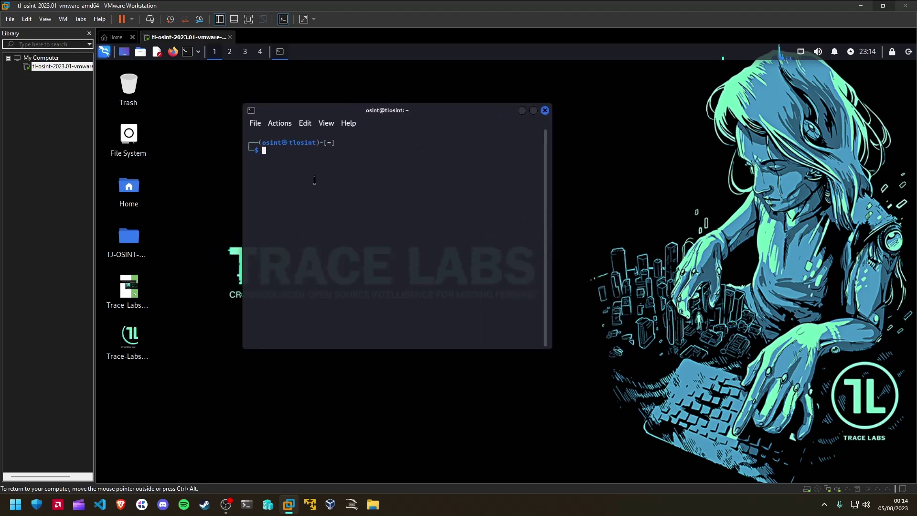
pyautogui.write('sudo apt update')
pyautogui.press('Return')
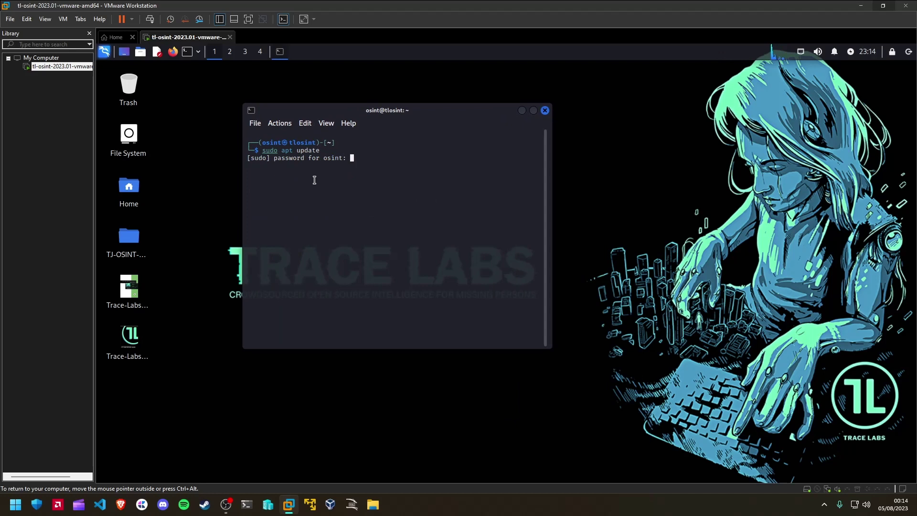
pyautogui.press('Return')
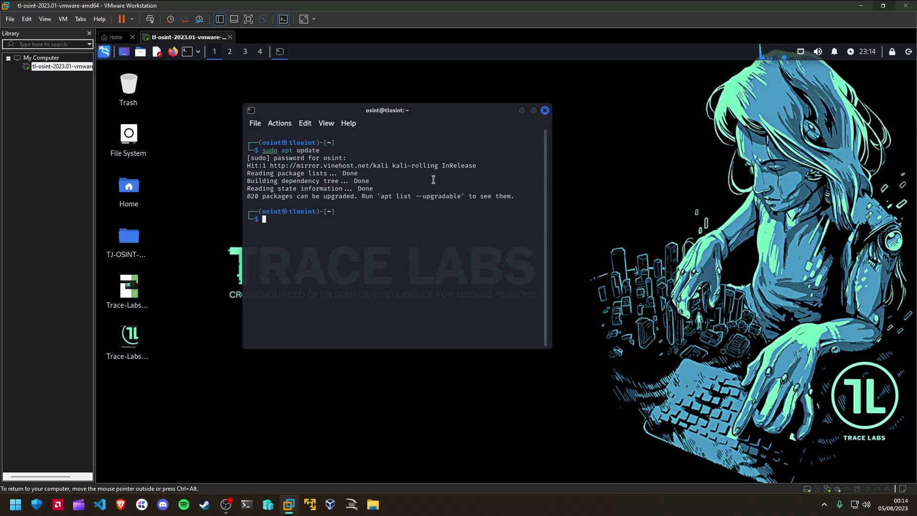
pyautogui.click(545, 111)
# Step: Return to the virtual machine's view, look over the Workspace preferences, and close them
pyautogui.click(67, 66)
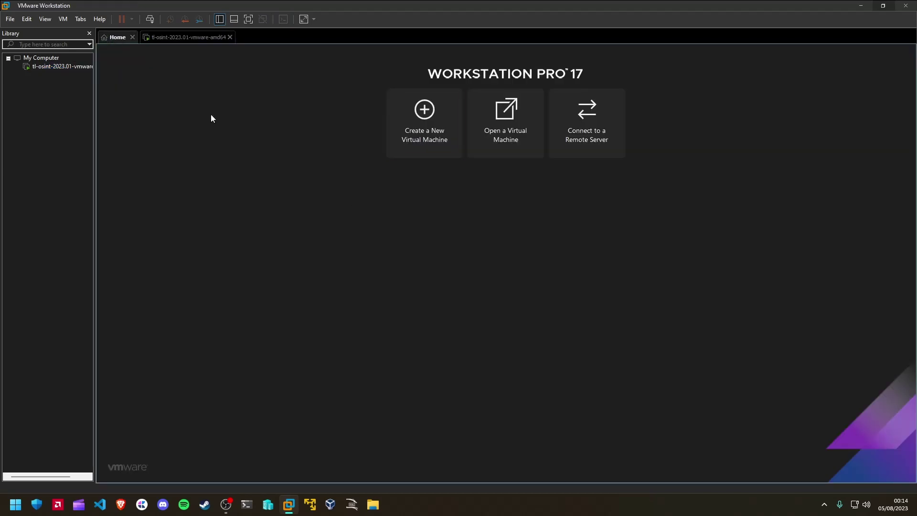
pyautogui.click(188, 37)
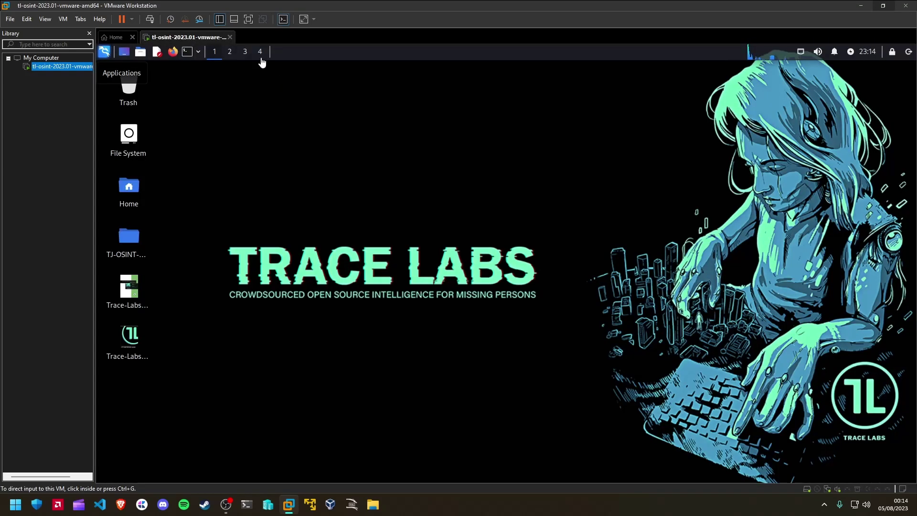
pyautogui.click(10, 19)
pyautogui.moveTo(28, 19)
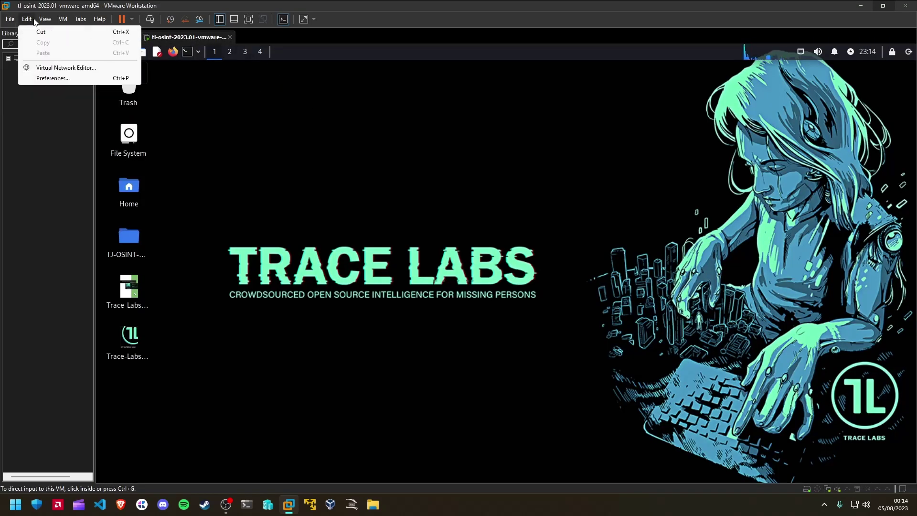
pyautogui.click(40, 79)
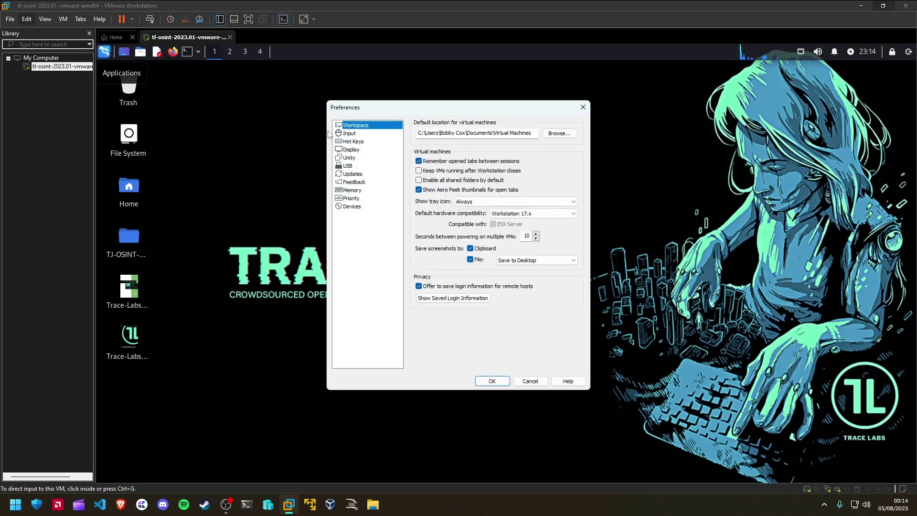
pyautogui.click(583, 108)
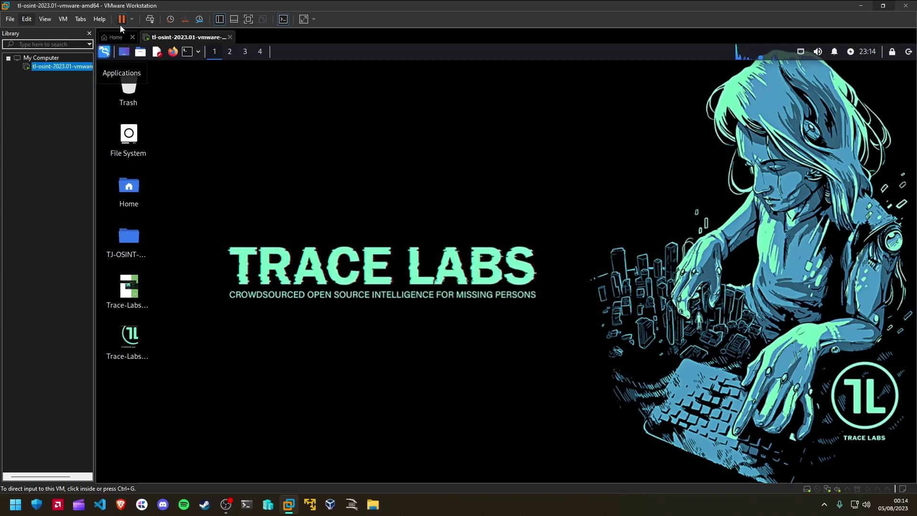
# Step: Check the side channel mitigations option in the running virtual machine's advanced settings and cancel the settings dialog
pyautogui.click(69, 20)
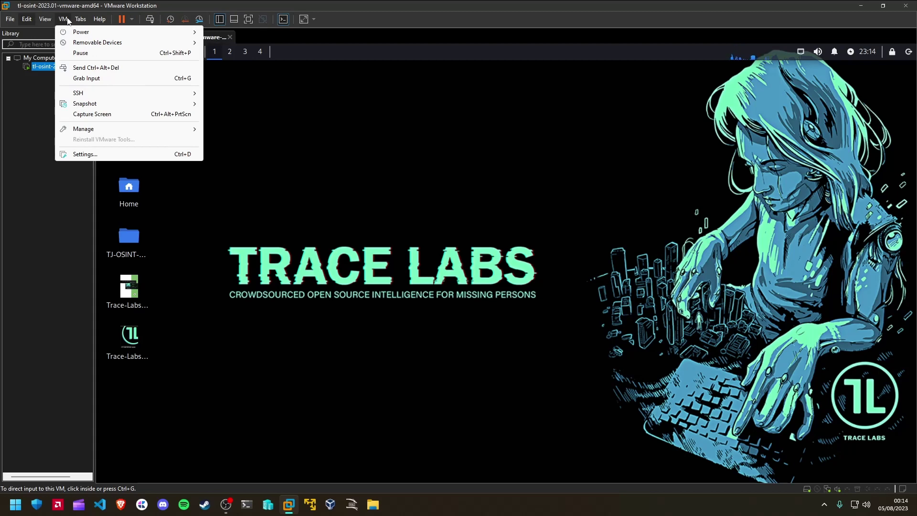
pyautogui.click(93, 153)
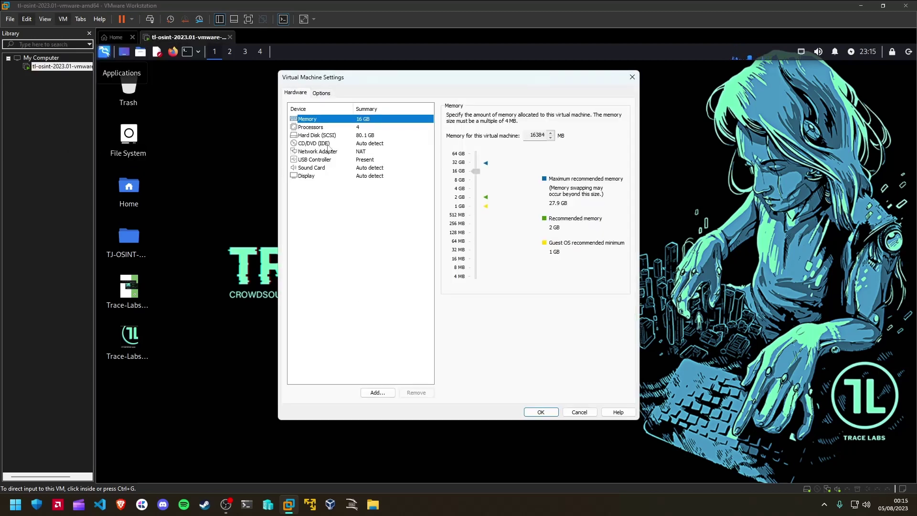
pyautogui.click(322, 94)
pyautogui.click(383, 217)
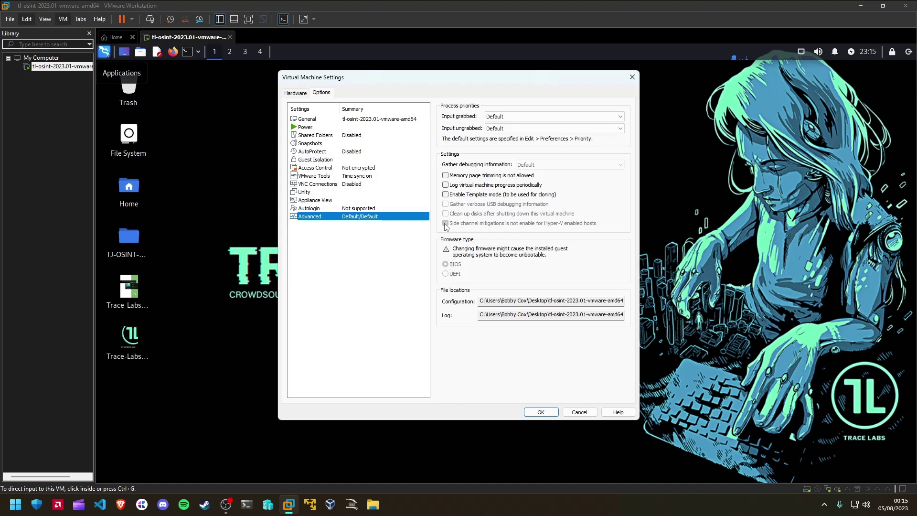
pyautogui.click(580, 412)
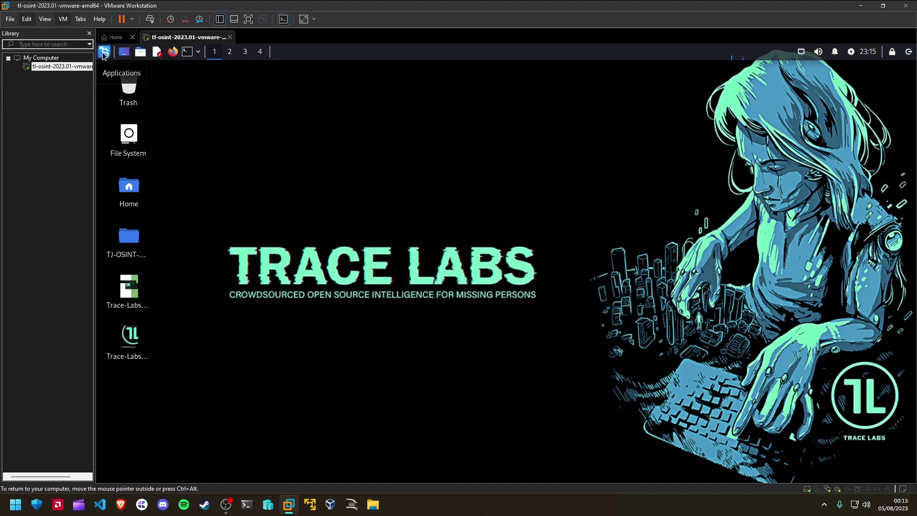
# Step: Shut down the guest system from within its desktop
pyautogui.click(105, 54)
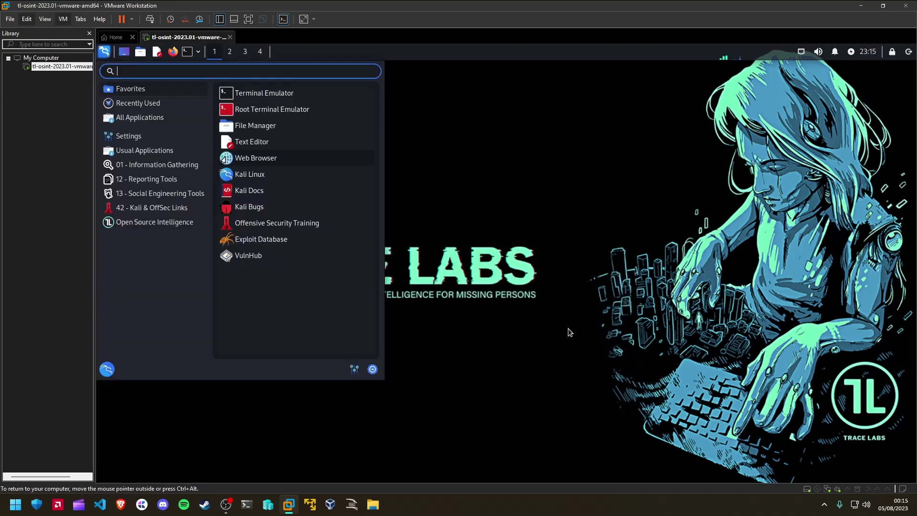
pyautogui.click(373, 369)
pyautogui.click(592, 252)
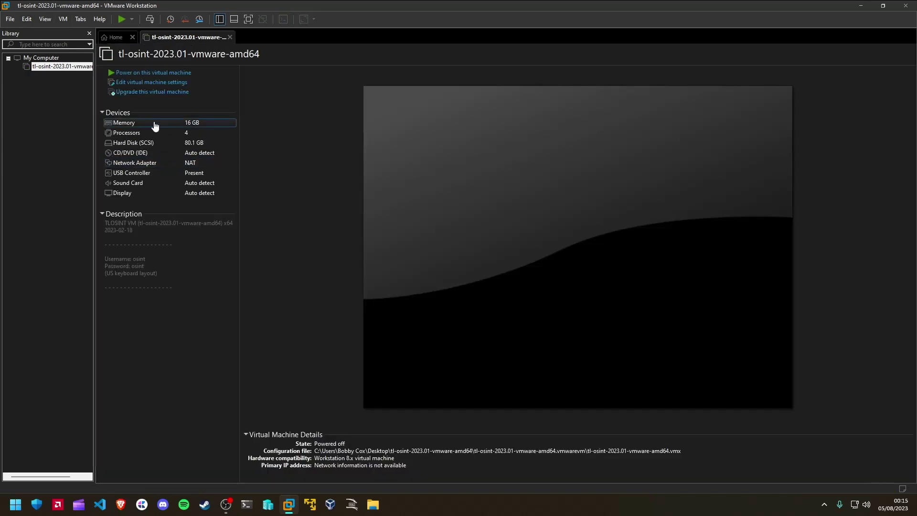
# Step: In the machine's advanced options, toggle "Side channel mitigations is not enable for Hyper-V enabled hosts" off and on again, and save the settings
pyautogui.click(151, 83)
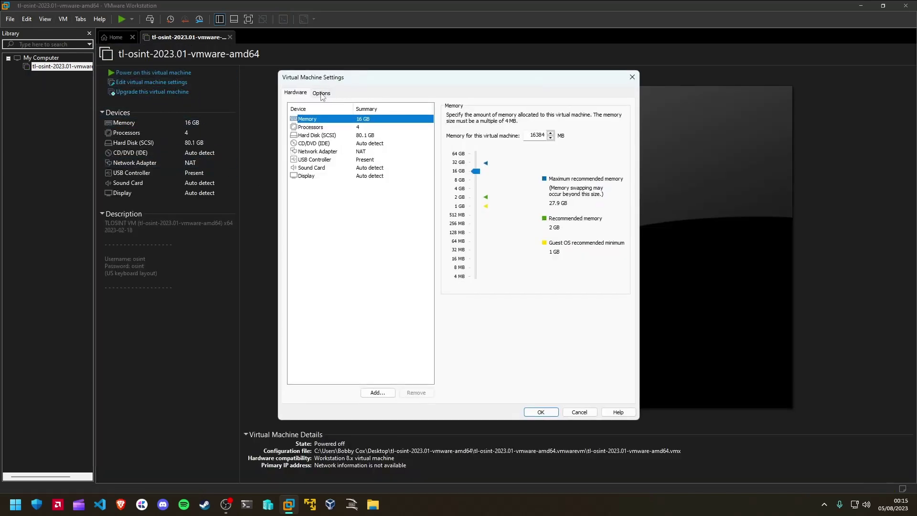
pyautogui.click(322, 94)
pyautogui.click(349, 218)
pyautogui.click(445, 223)
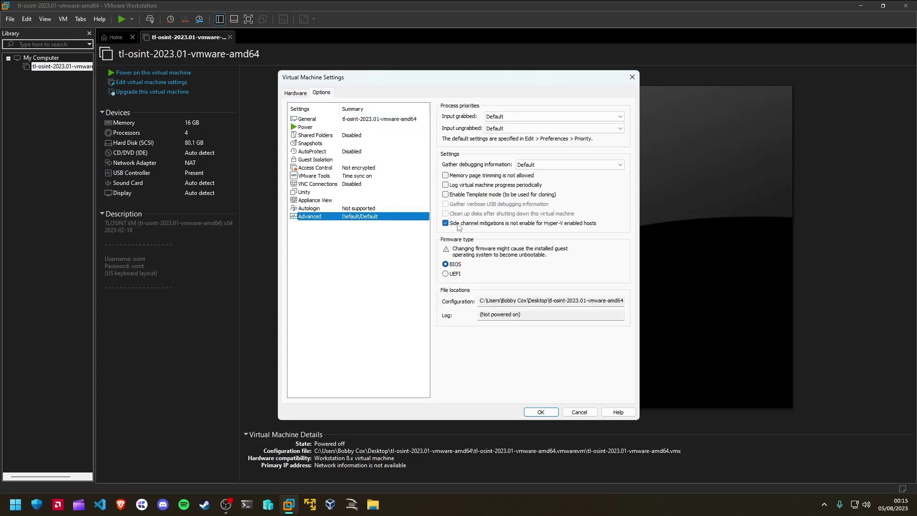
pyautogui.click(445, 223)
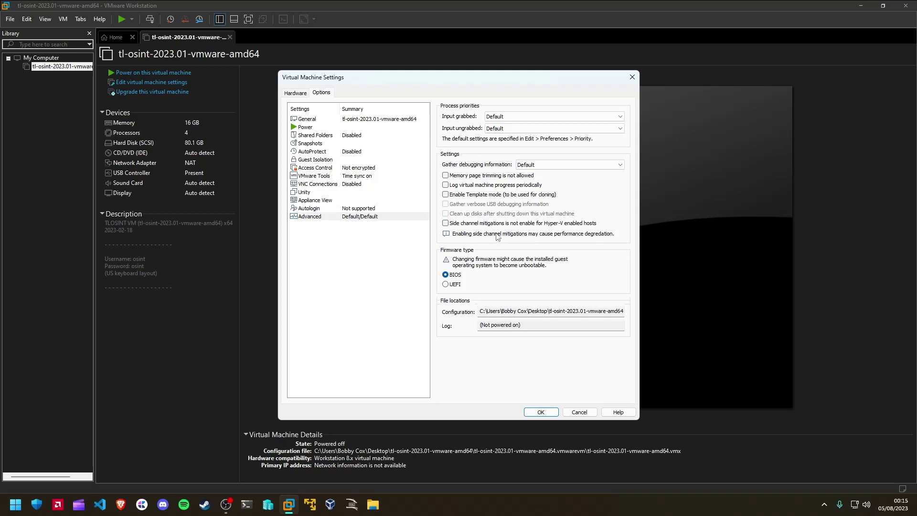
pyautogui.click(464, 224)
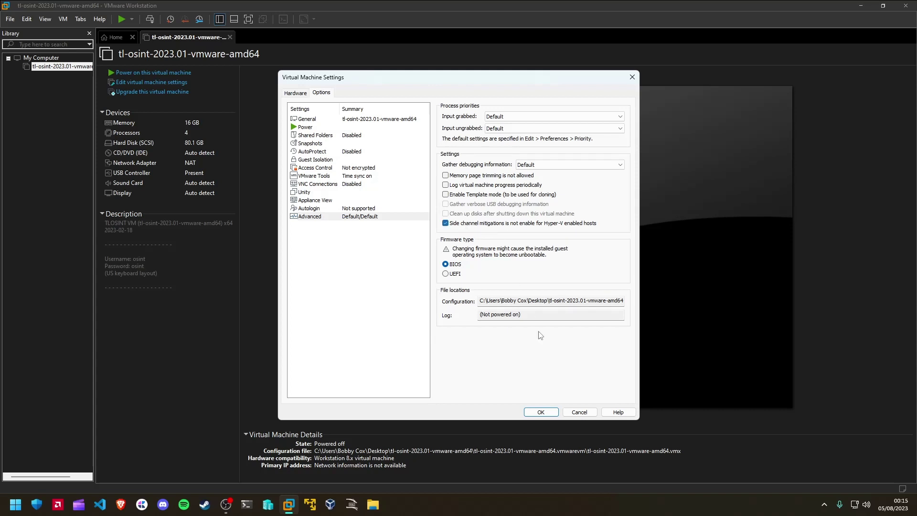
pyautogui.click(540, 413)
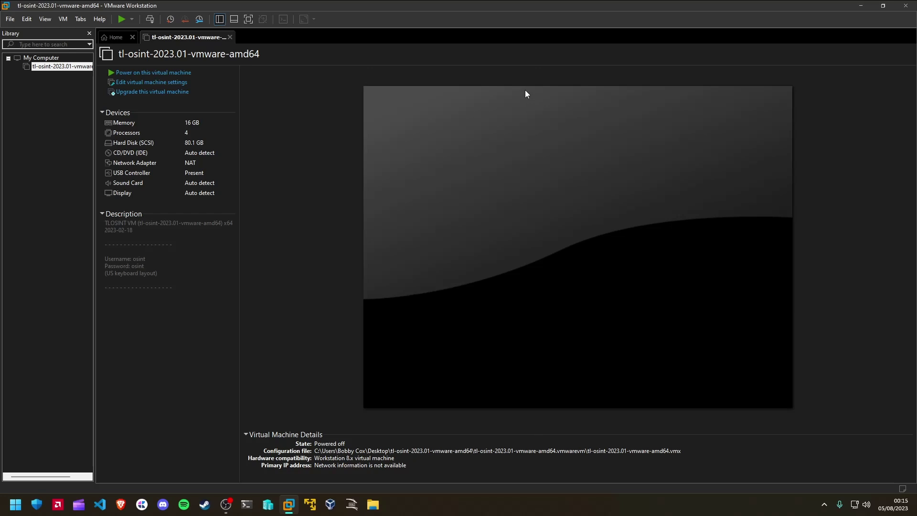
# Step: Close VMware Workstation Pro and leave nothing selected on the Windows desktop
pyautogui.click(906, 5)
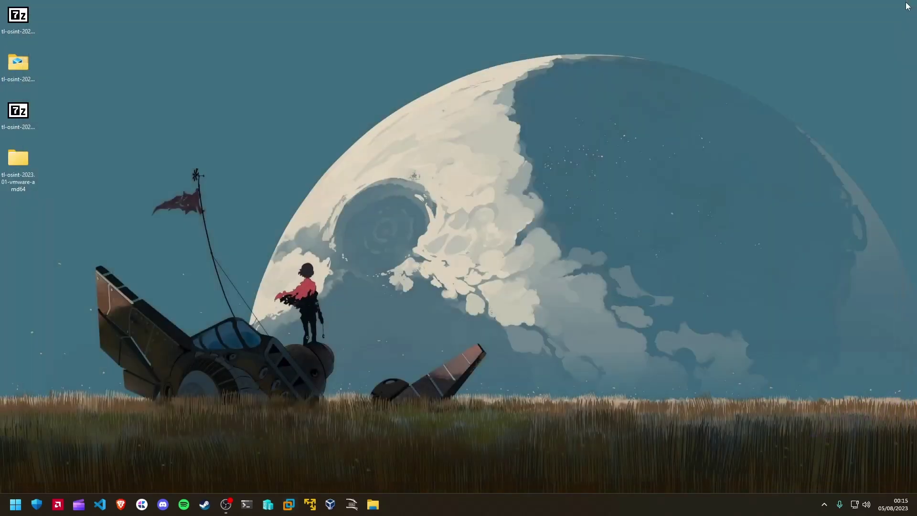
pyautogui.press('Home')
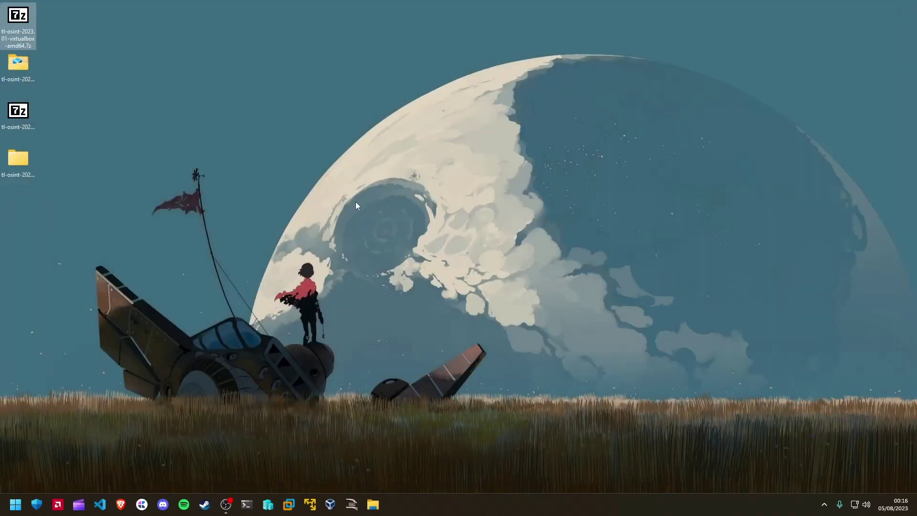
pyautogui.click(356, 201)
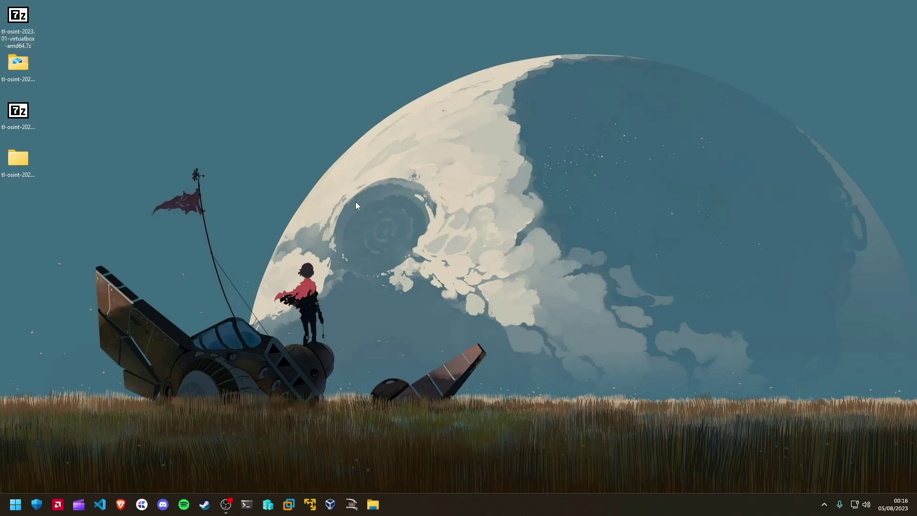